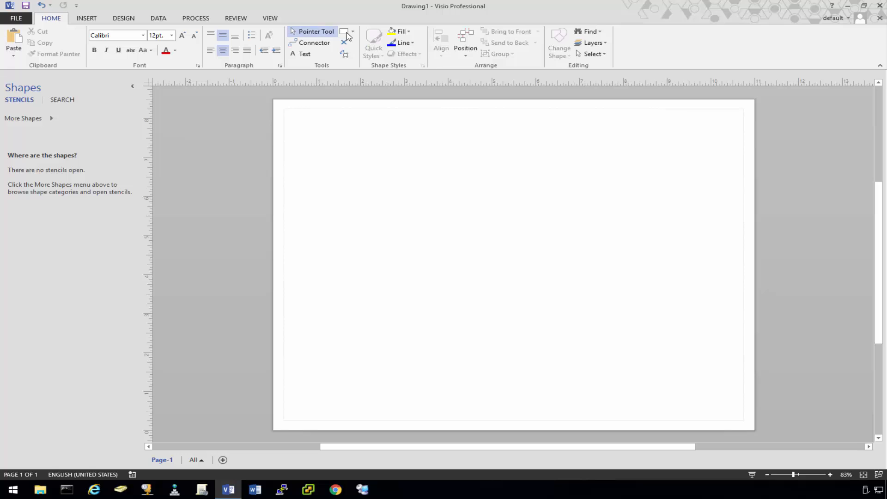
Draw a rectangle labelled pf05.demo.vmnerd.com near the page centre.
{"action": "left_click", "coordinate": [343, 31]}
{"action": "left_click_drag", "start_coordinate": [453, 235], "coordinate": [568, 255]}
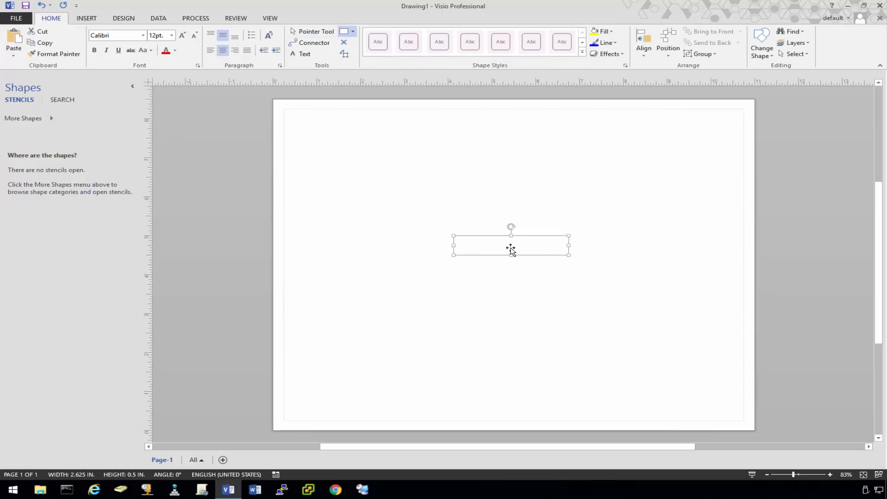
{"action": "left_click", "coordinate": [300, 53]}
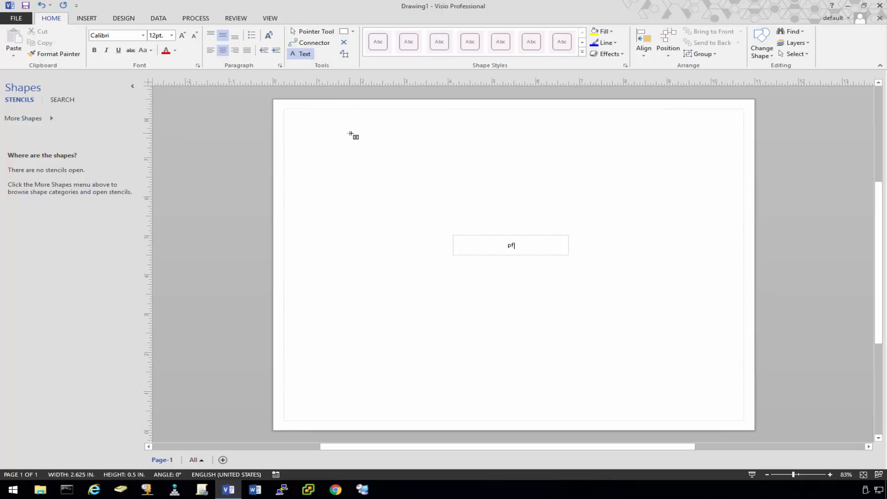
{"action": "type", "text": "pf05.demo.vmnerd.com"}
{"action": "left_click", "coordinate": [312, 31]}
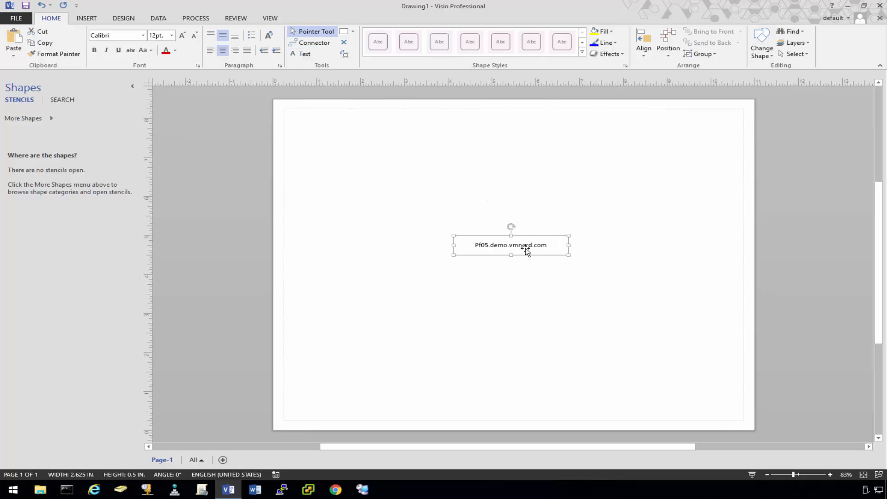
Place a copy of the box below it and relabel the copy 'browser'.
{"action": "left_click_drag", "start_coordinate": [525, 248], "coordinate": [523, 304]}
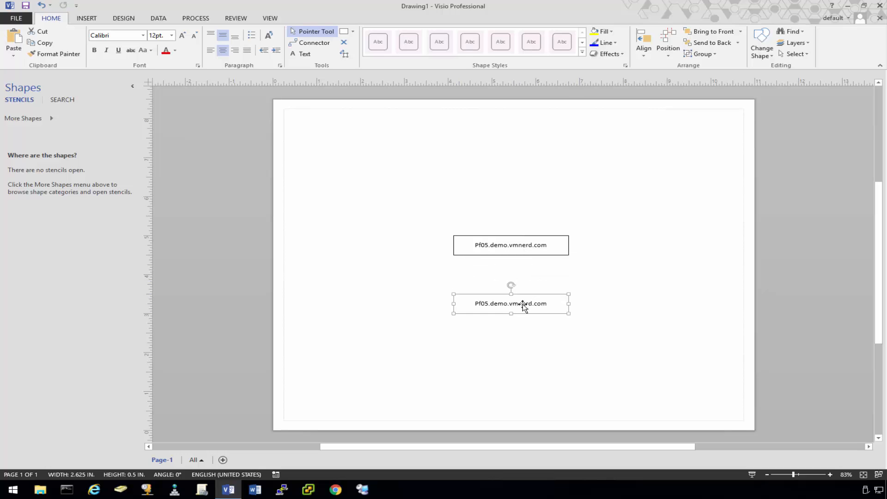
{"action": "double_click", "coordinate": [522, 305]}
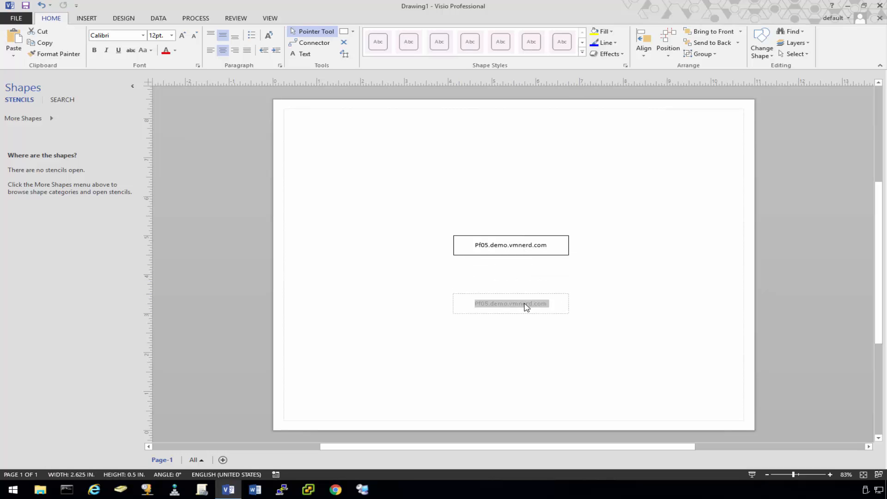
{"action": "type", "text": "bro"}
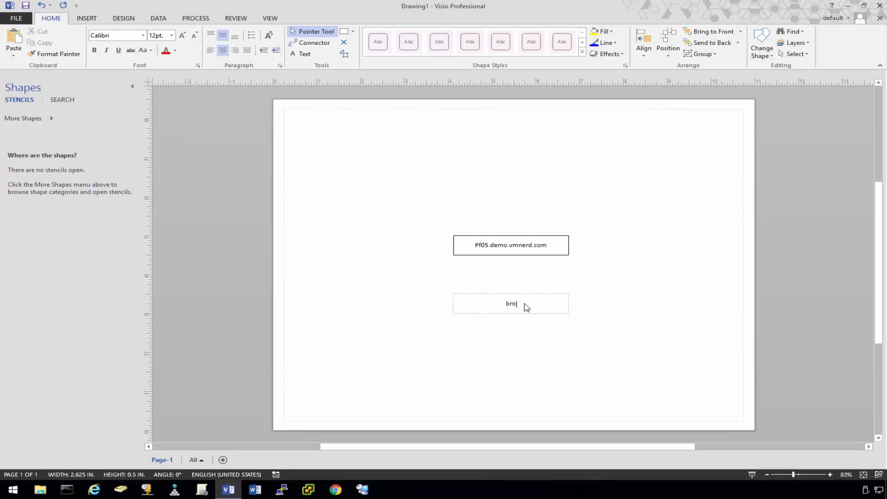
{"action": "type", "text": "wser"}
Join the browser box to the Pf05.demo.vmnerd.com box with a vertical connector.
{"action": "left_click", "coordinate": [311, 42]}
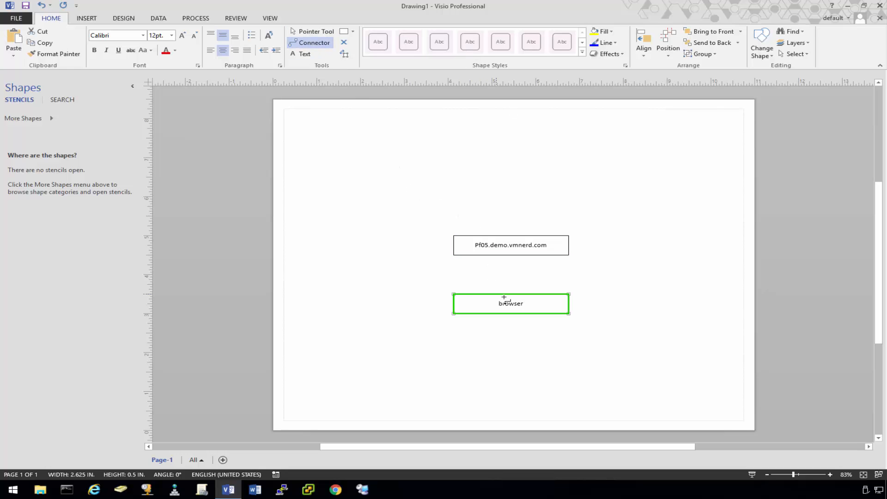
{"action": "left_click_drag", "start_coordinate": [510, 278], "coordinate": [511, 249]}
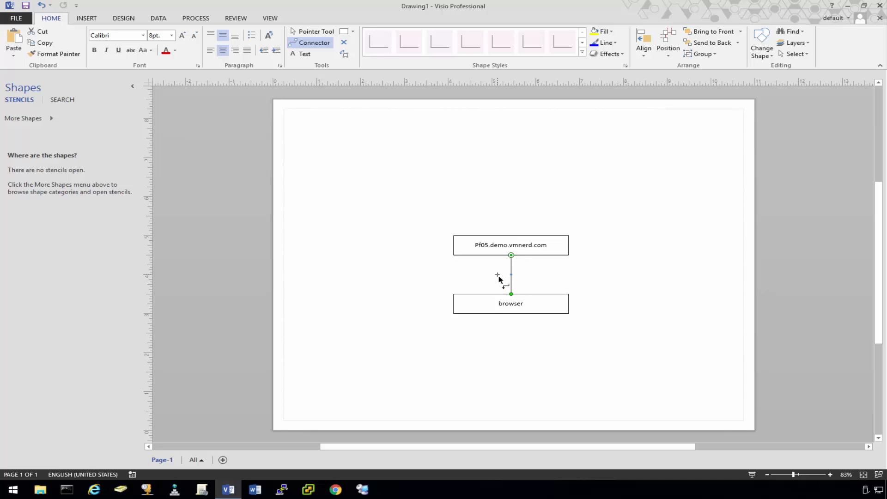
{"action": "left_click", "coordinate": [314, 31]}
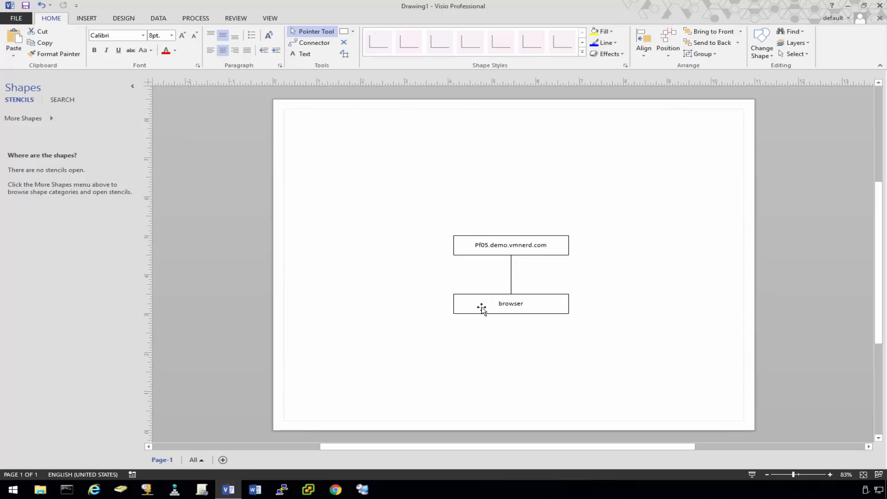
{"action": "left_click", "coordinate": [481, 308]}
Duplicate the Pf05.demo.vmnerd.com box above itself and relabel it 'firewall'.
{"action": "left_click", "coordinate": [505, 251]}
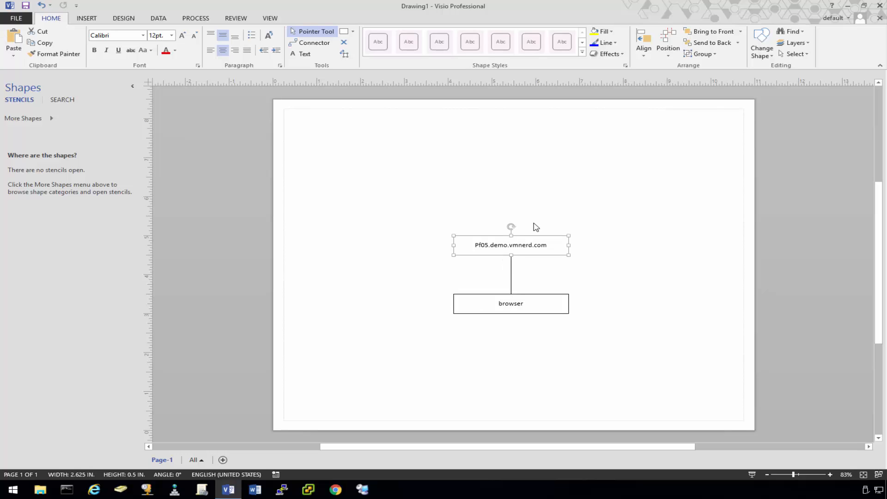
{"action": "key", "text": "ctrl+d"}
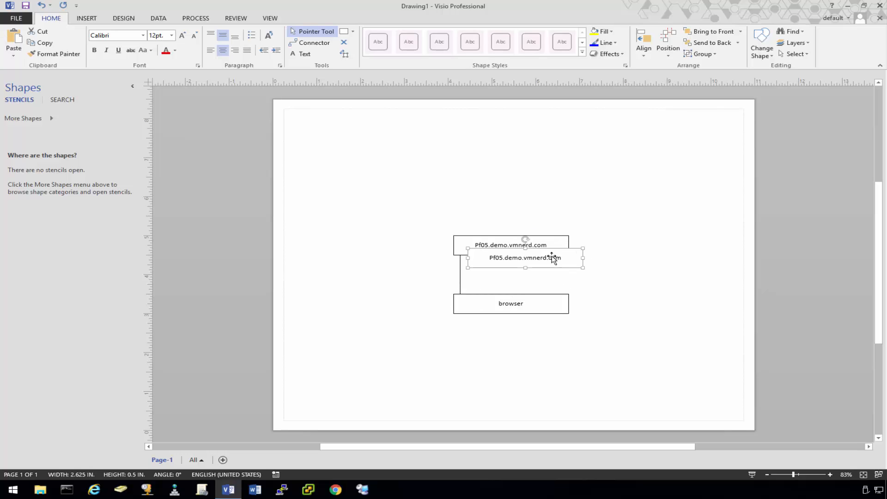
{"action": "left_click_drag", "start_coordinate": [552, 257], "coordinate": [536, 195]}
{"action": "double_click", "coordinate": [524, 198]}
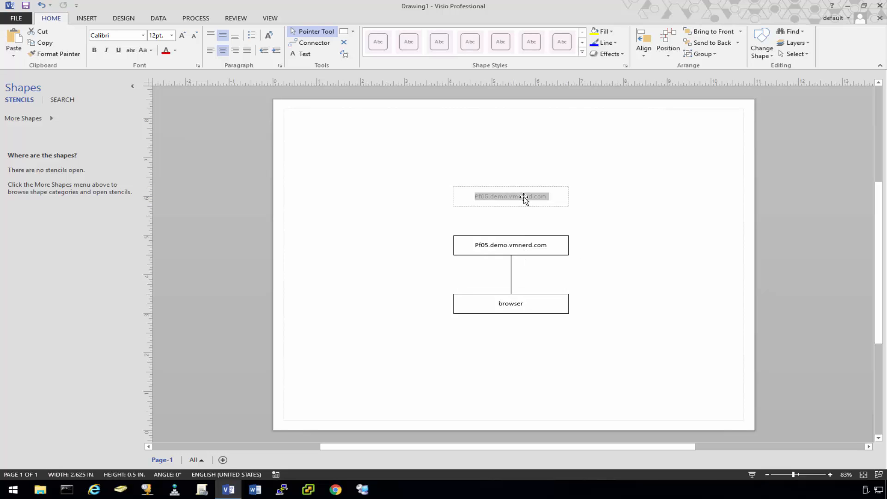
{"action": "type", "text": "firewall"}
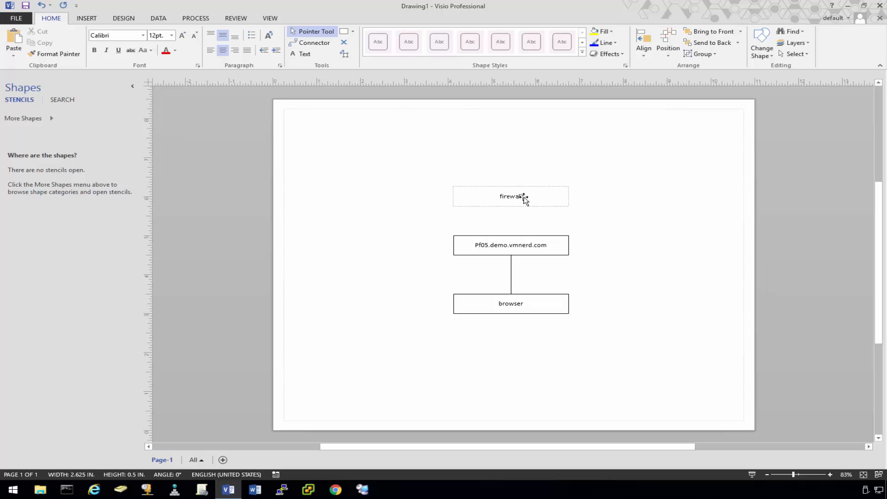
{"action": "left_click", "coordinate": [569, 150]}
Add an 'Internet' box above firewall, then move the whole four-box diagram down and left.
{"action": "left_click", "coordinate": [538, 198]}
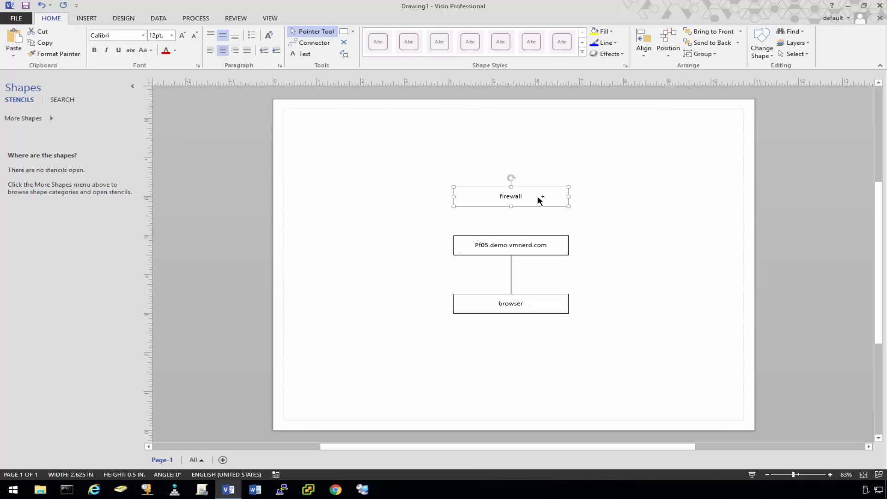
{"action": "key", "text": "ctrl+d"}
{"action": "left_click_drag", "start_coordinate": [547, 208], "coordinate": [532, 148]}
{"action": "double_click", "coordinate": [530, 148]}
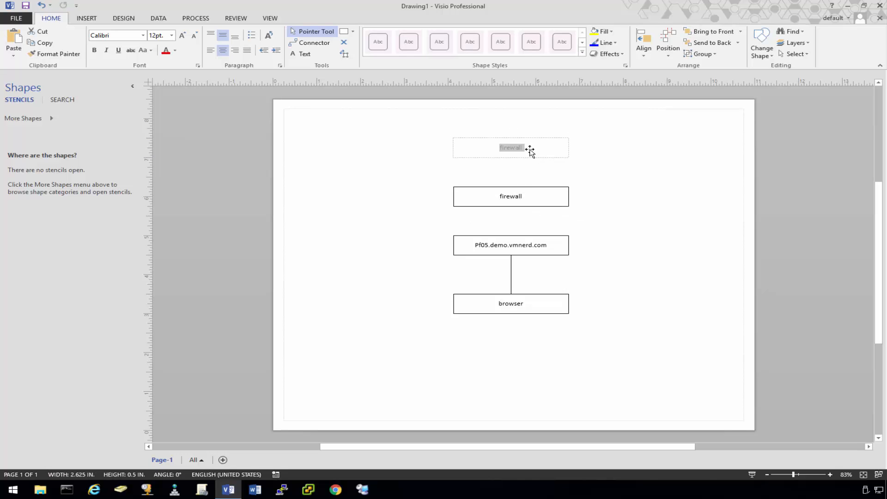
{"action": "type", "text": "Internet"}
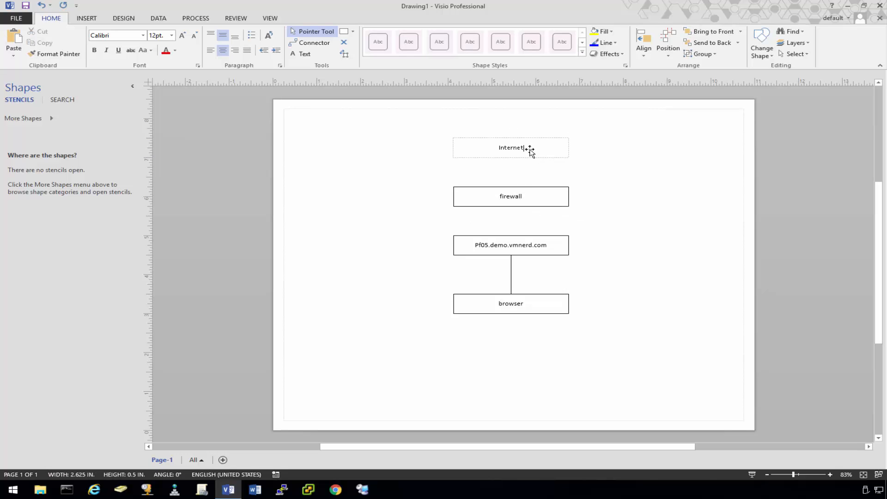
{"action": "left_click", "coordinate": [359, 148]}
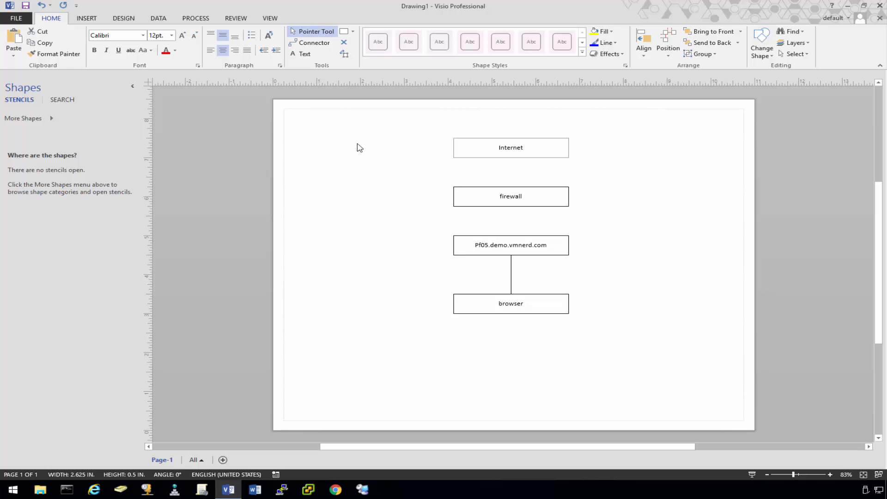
{"action": "left_click_drag", "start_coordinate": [346, 114], "coordinate": [632, 346]}
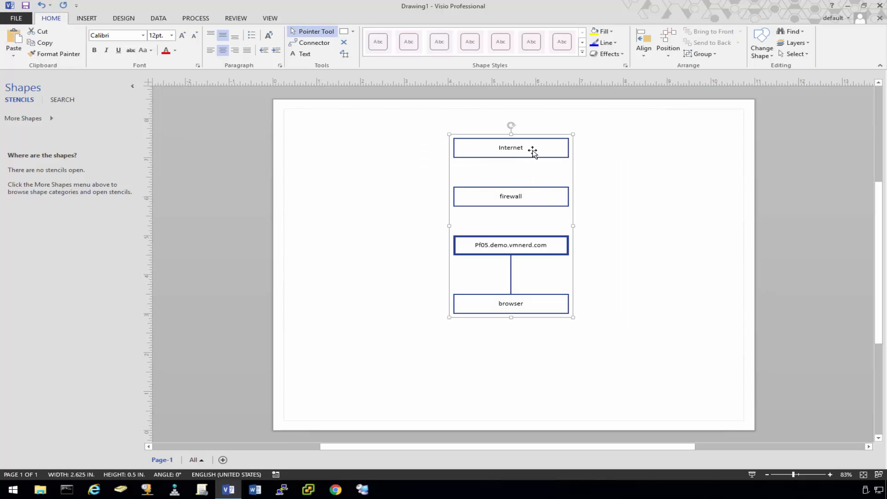
{"action": "left_click_drag", "start_coordinate": [533, 151], "coordinate": [695, 216]}
Enlarge the Internet box wider to the left and taller upward into a frame.
{"action": "left_click", "coordinate": [636, 242]}
{"action": "left_click", "coordinate": [520, 217]}
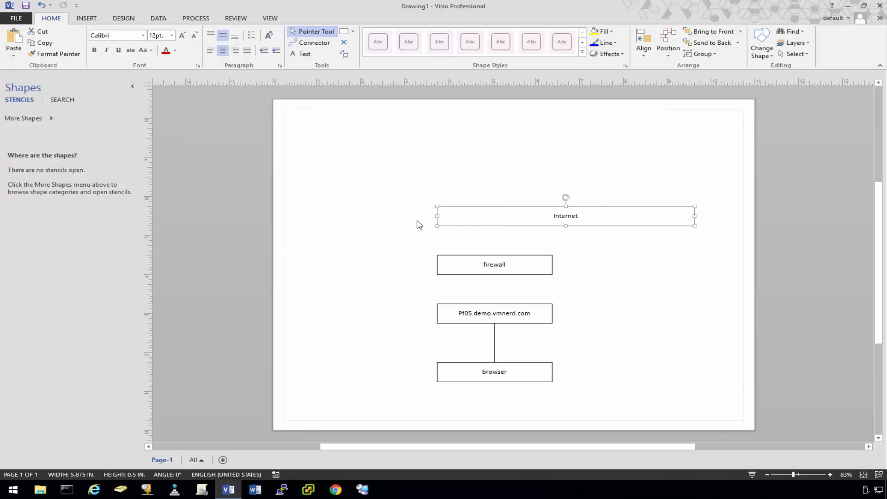
{"action": "left_click_drag", "start_coordinate": [425, 216], "coordinate": [316, 216]}
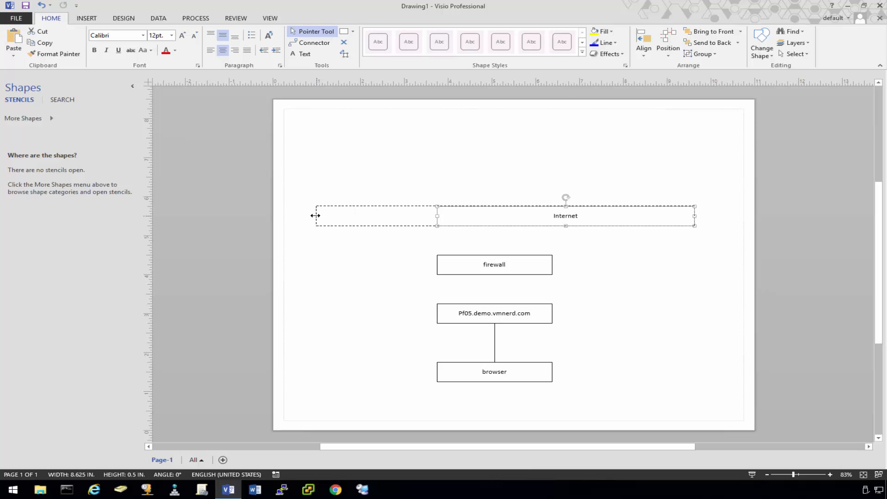
{"action": "left_click_drag", "start_coordinate": [506, 205], "coordinate": [505, 148]}
{"action": "left_click", "coordinate": [628, 263]}
Copy the firewall box into the Internet frame as a bold two-line 'PIA VPN Service' box.
{"action": "left_click", "coordinate": [526, 266]}
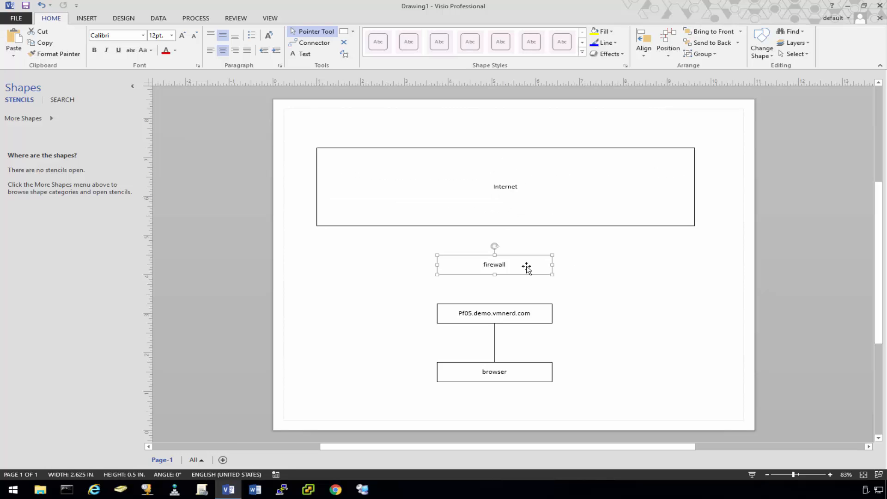
{"action": "left_click_drag", "start_coordinate": [524, 267], "coordinate": [661, 206], "text": "ctrl"}
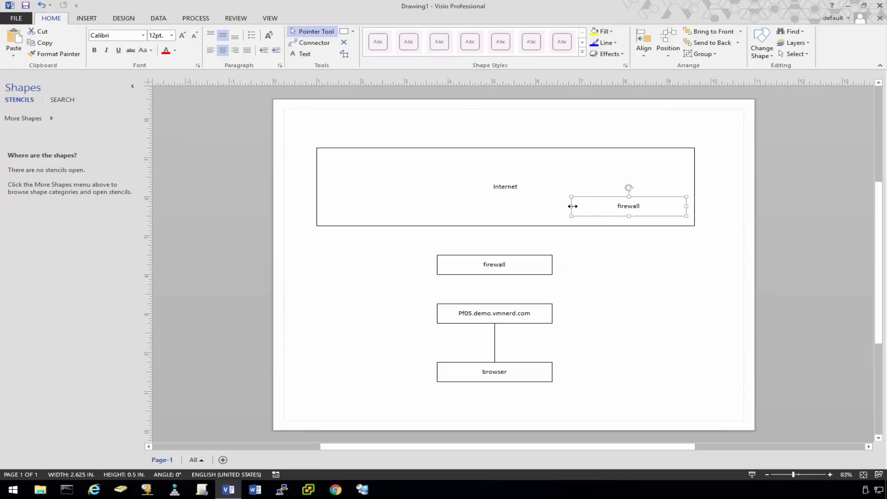
{"action": "left_click_drag", "start_coordinate": [571, 206], "coordinate": [601, 204]}
{"action": "double_click", "coordinate": [648, 207]}
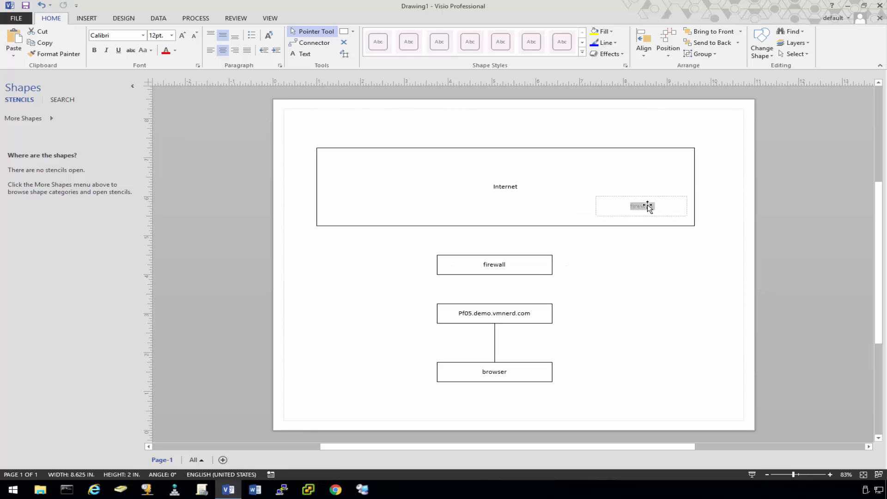
{"action": "type", "text": "PIA"}
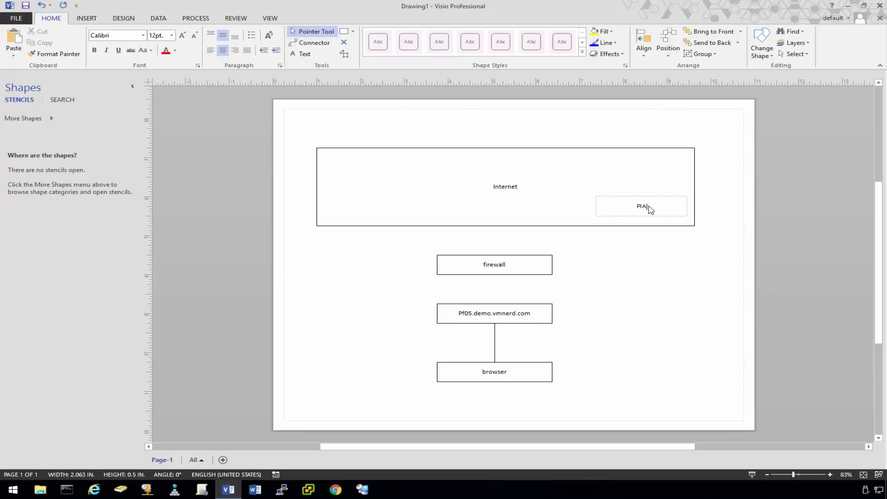
{"action": "type", "text": " VPN"}
{"action": "key", "text": "Return"}
{"action": "key", "text": "Escape"}
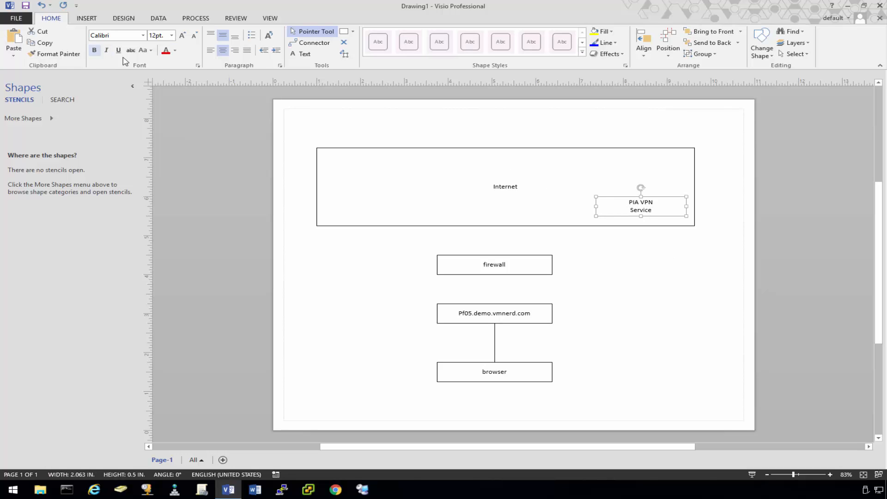
{"action": "left_click", "coordinate": [94, 50]}
{"action": "left_click", "coordinate": [694, 320]}
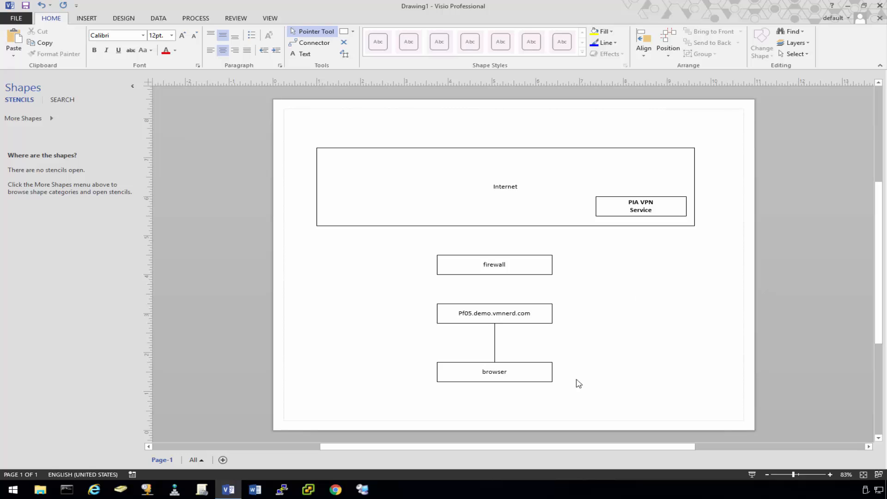
Connect Pf05.demo.vmnerd.com to firewall and firewall to Internet with connectors.
{"action": "left_click", "coordinate": [312, 43]}
{"action": "left_click_drag", "start_coordinate": [495, 307], "coordinate": [495, 272]}
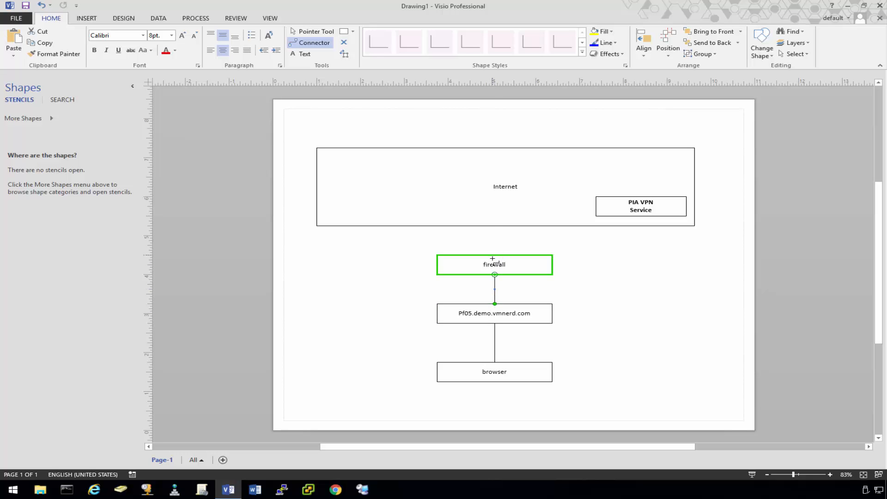
{"action": "left_click_drag", "start_coordinate": [493, 259], "coordinate": [494, 226]}
{"action": "key", "text": "ctrl+1"}
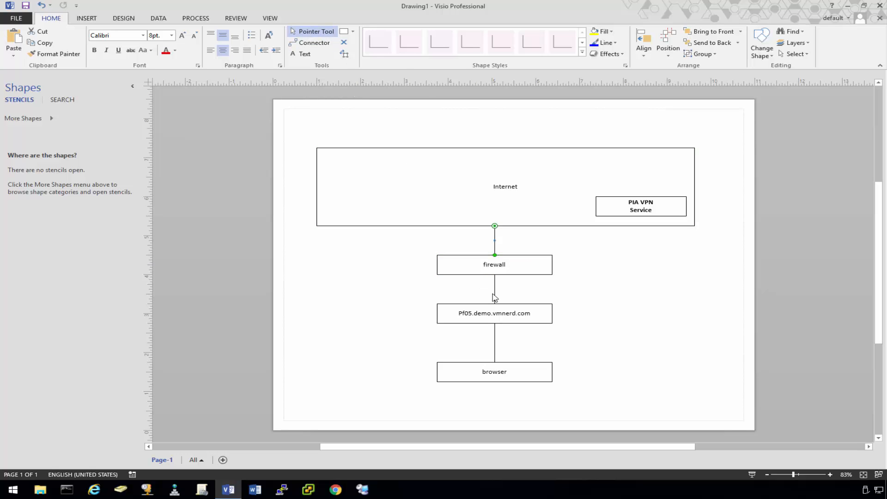
{"action": "left_click", "coordinate": [587, 284]}
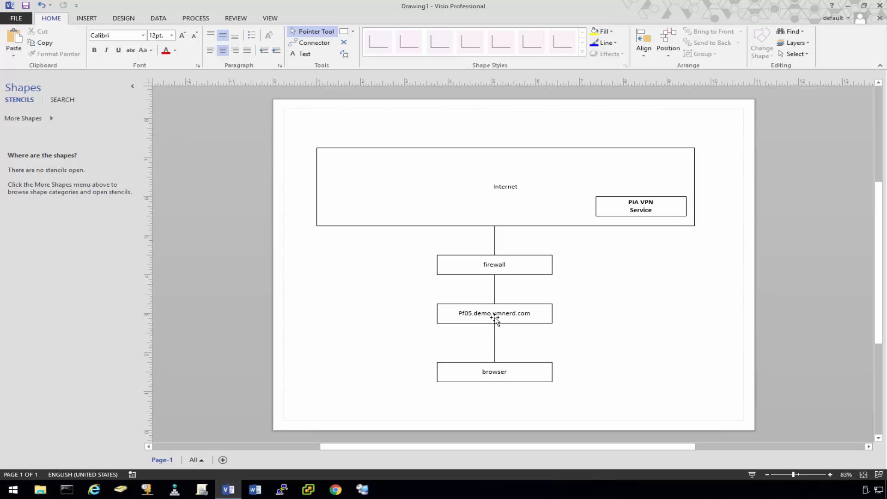
Draw an elbow connector from the PIA VPN Service box to Pf05.demo.vmnerd.com.
{"action": "left_click", "coordinate": [508, 263]}
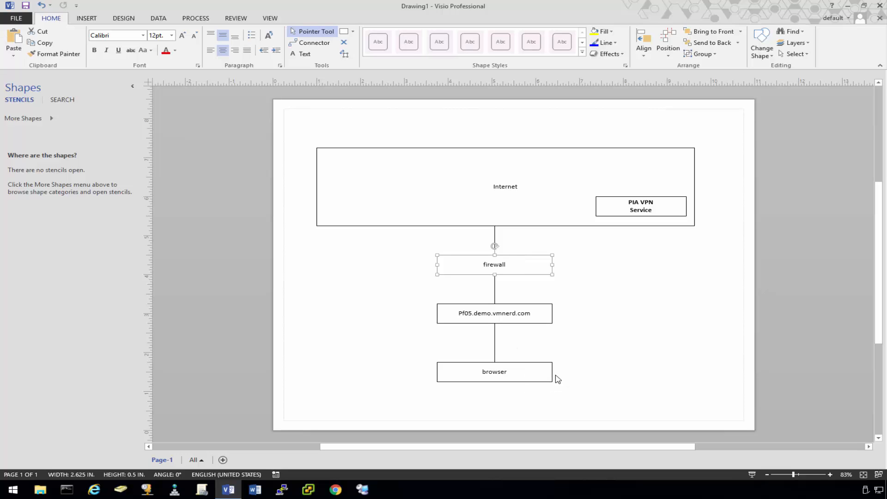
{"action": "left_click", "coordinate": [575, 374]}
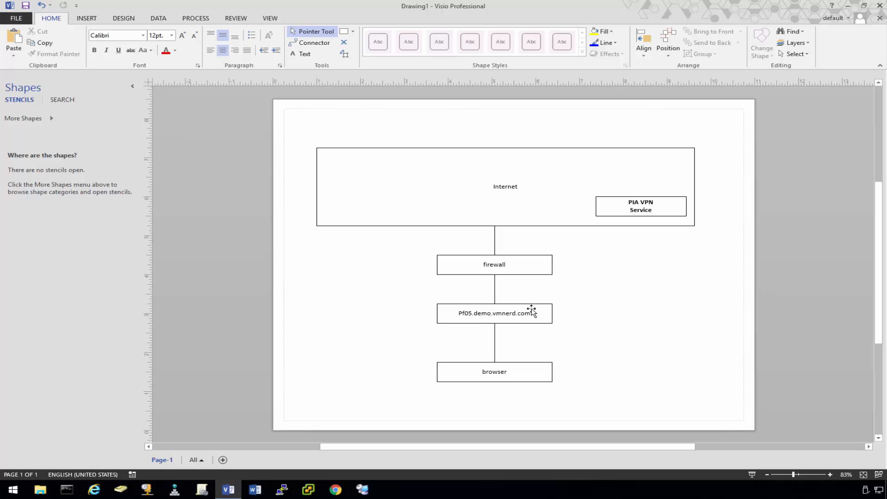
{"action": "left_click", "coordinate": [529, 315]}
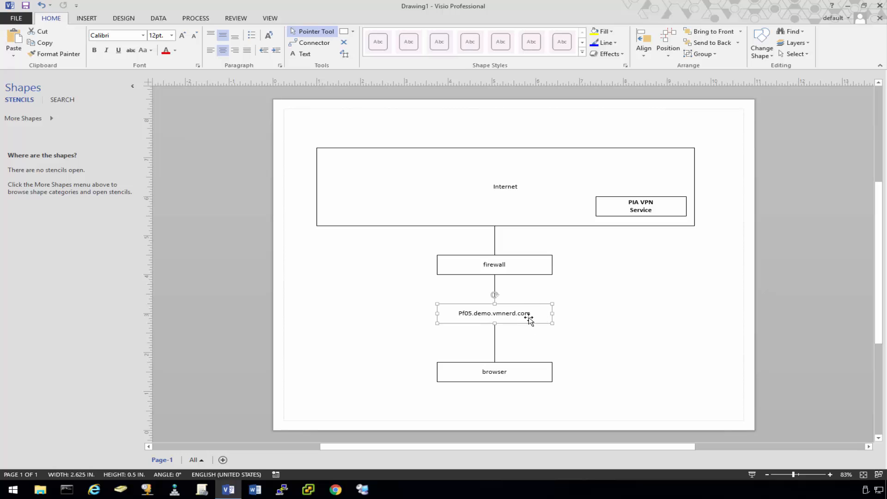
{"action": "left_click", "coordinate": [311, 43]}
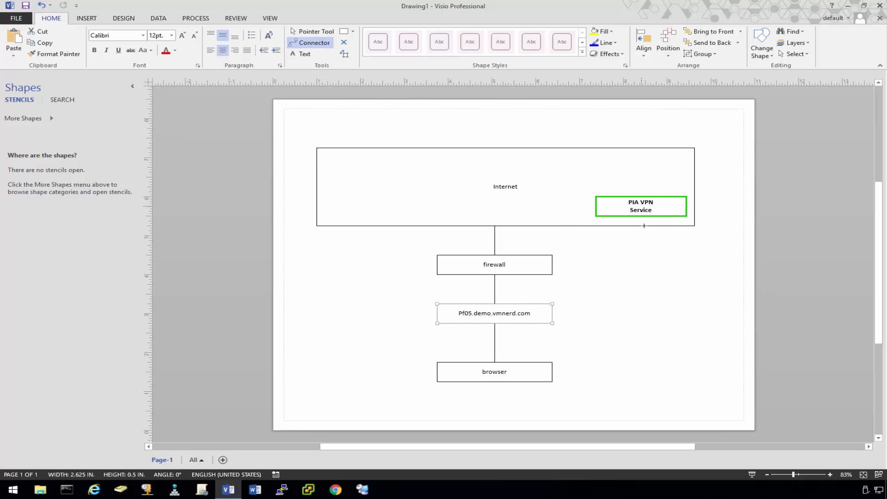
{"action": "left_click_drag", "start_coordinate": [642, 208], "coordinate": [541, 316]}
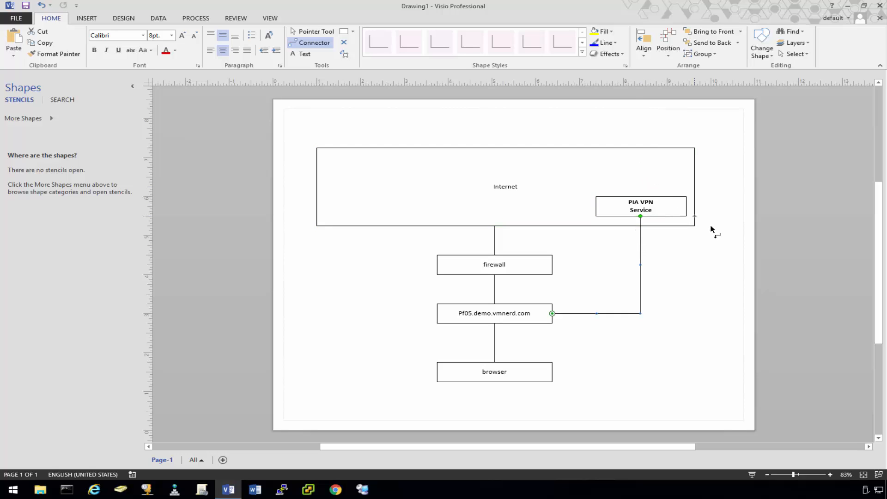
{"action": "left_click", "coordinate": [448, 122]}
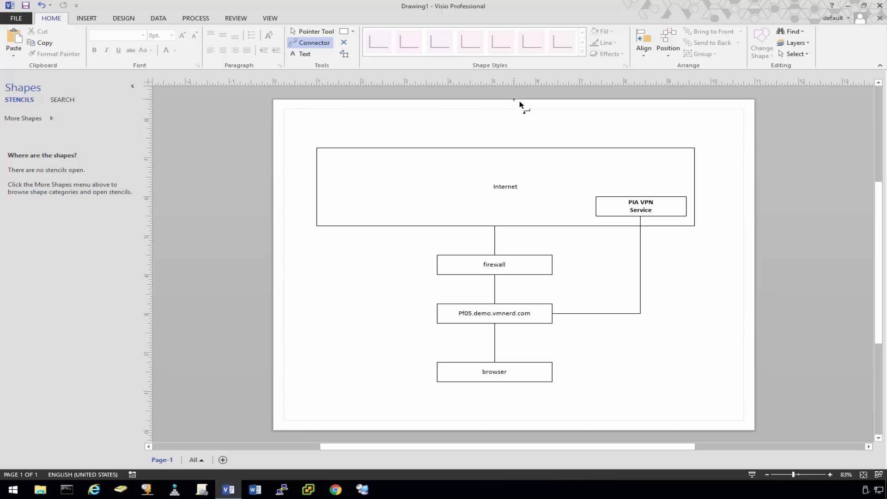
{"action": "left_click", "coordinate": [847, 6]}
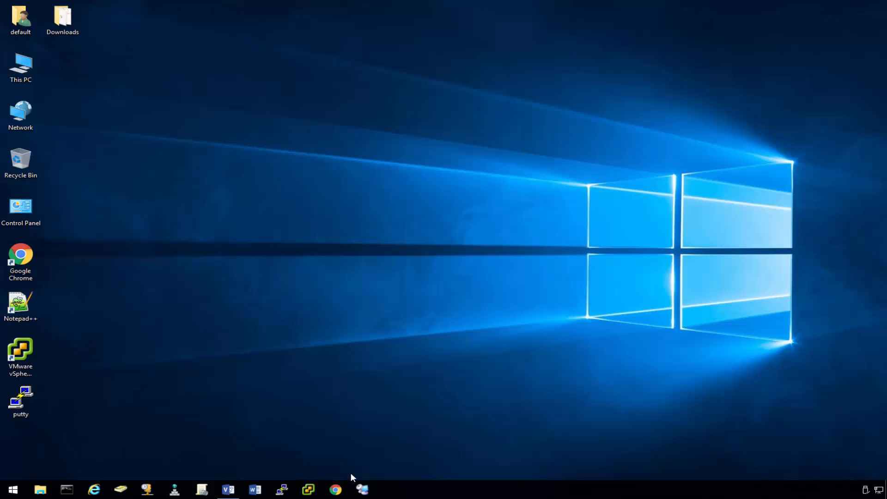
{"action": "left_click", "coordinate": [337, 491]}
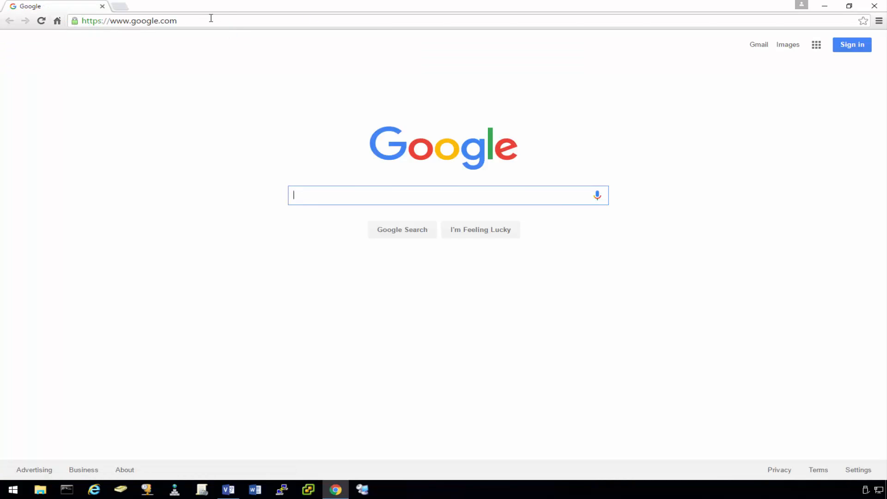
{"action": "left_click", "coordinate": [210, 18]}
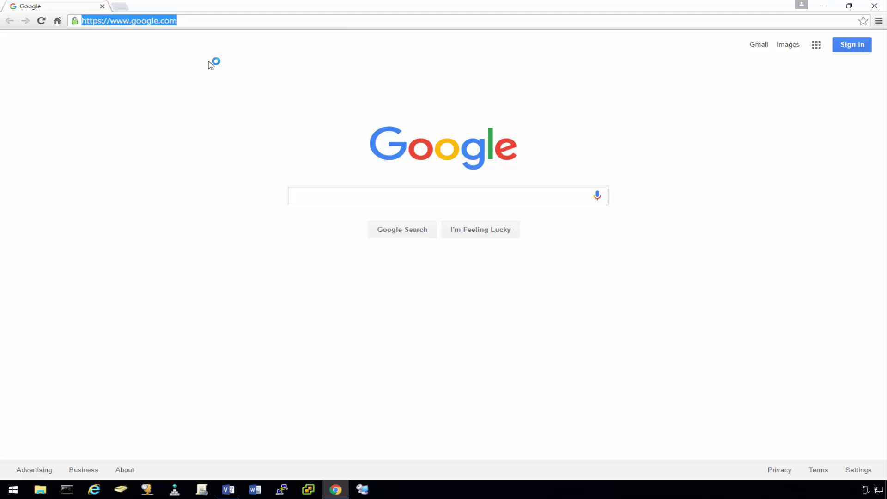
{"action": "type", "text": "https://pf05"}
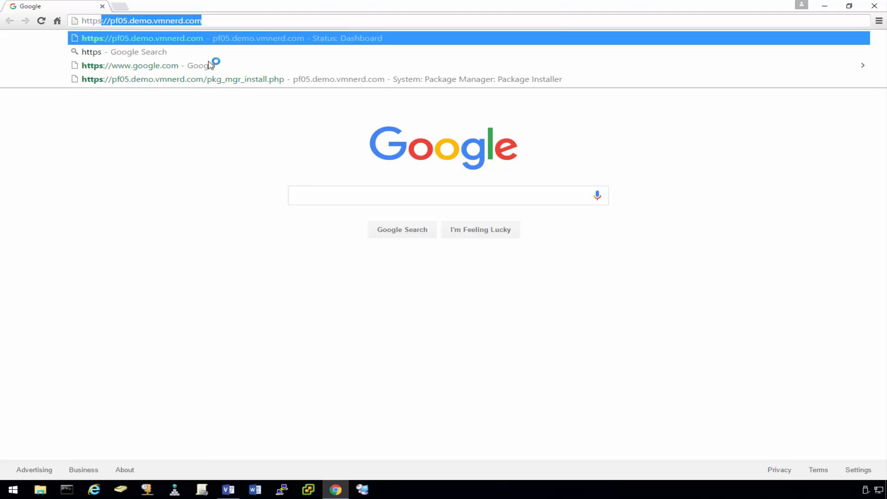
{"action": "type", "text": ".demo"}
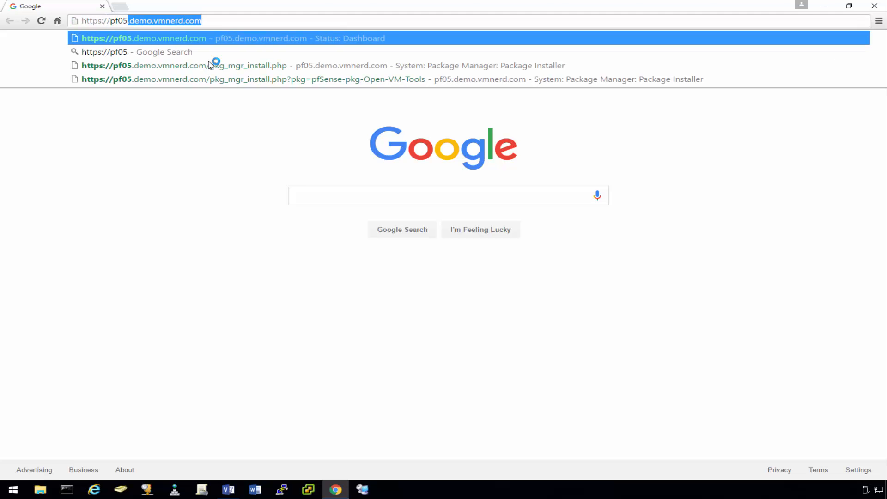
{"action": "key", "text": "Return"}
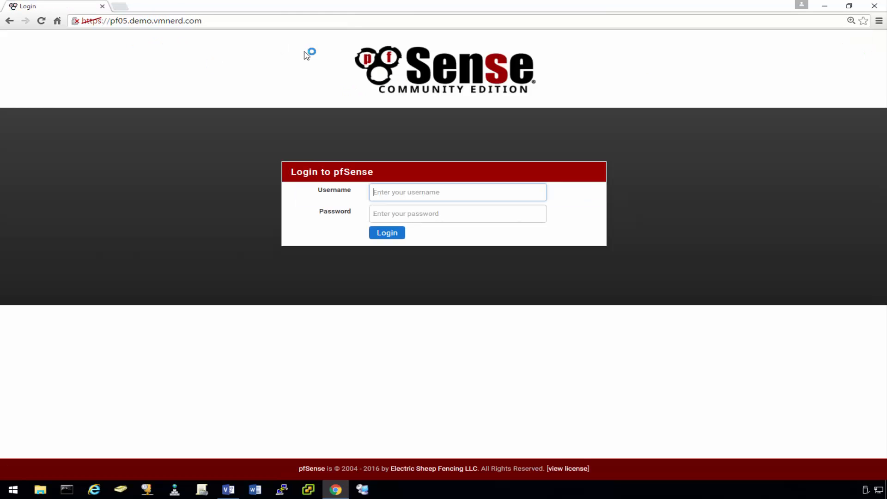
Log in to pfSense with the admin credentials and open a blank new tab.
{"action": "type", "text": "admin"}
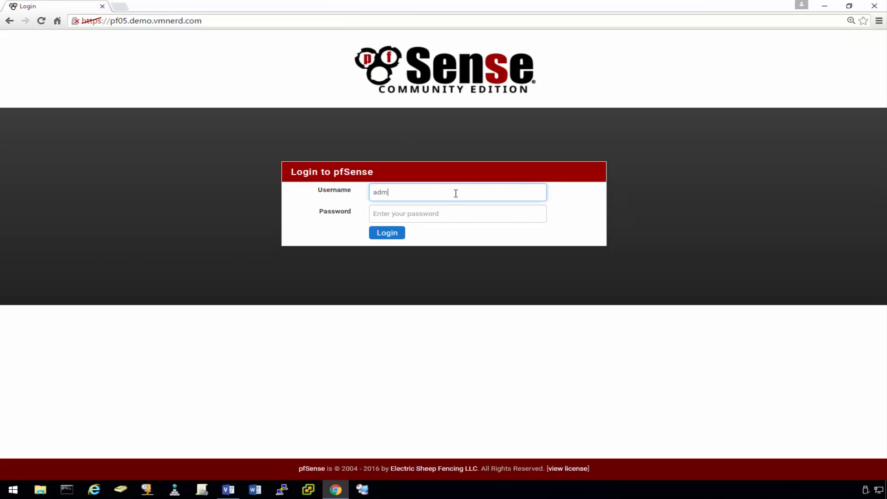
{"action": "key", "text": "Tab"}
{"action": "type", "text": "pfsens"}
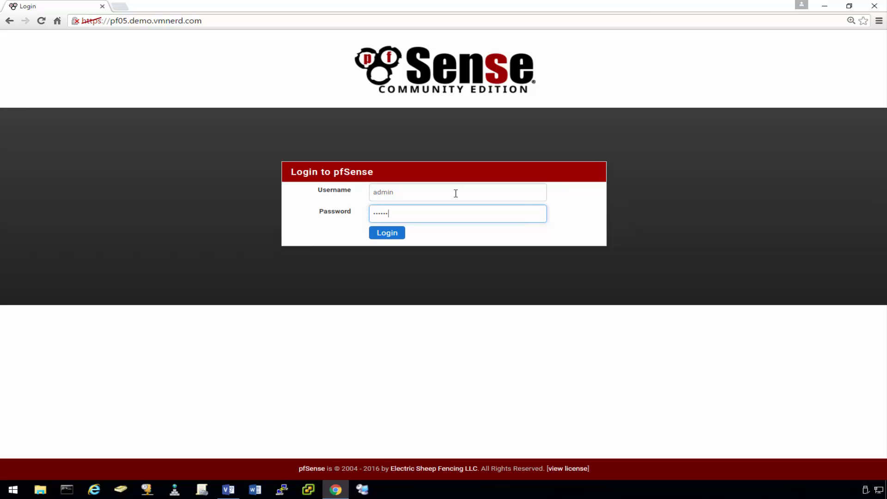
{"action": "type", "text": "e"}
{"action": "key", "text": "Return"}
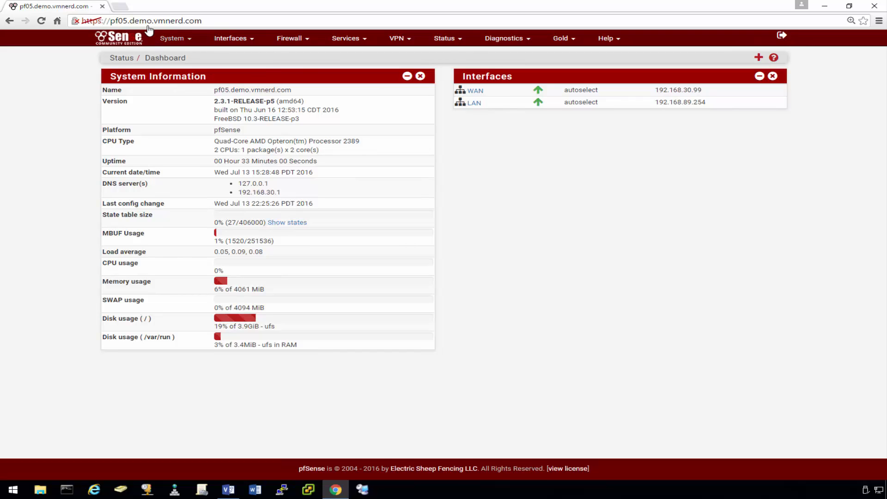
{"action": "left_click", "coordinate": [119, 7]}
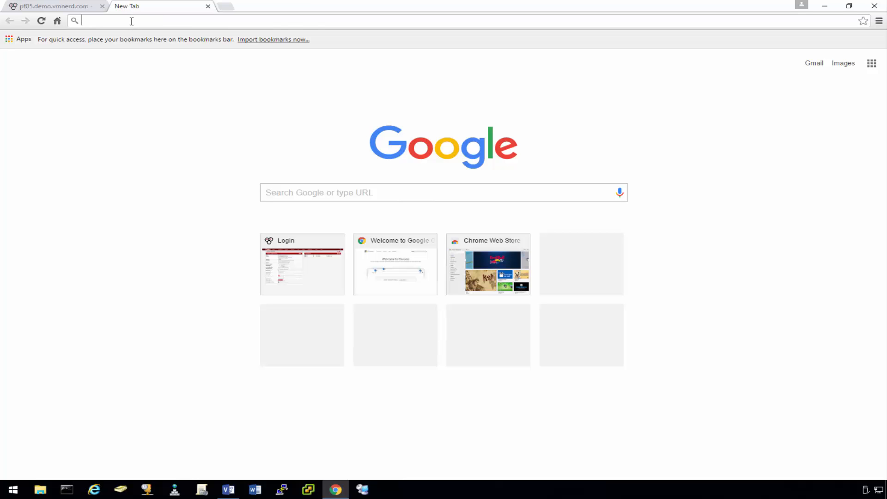
Search 'pia' and go to Private Internet Access's Client Download & Support page.
{"action": "type", "text": "pia"}
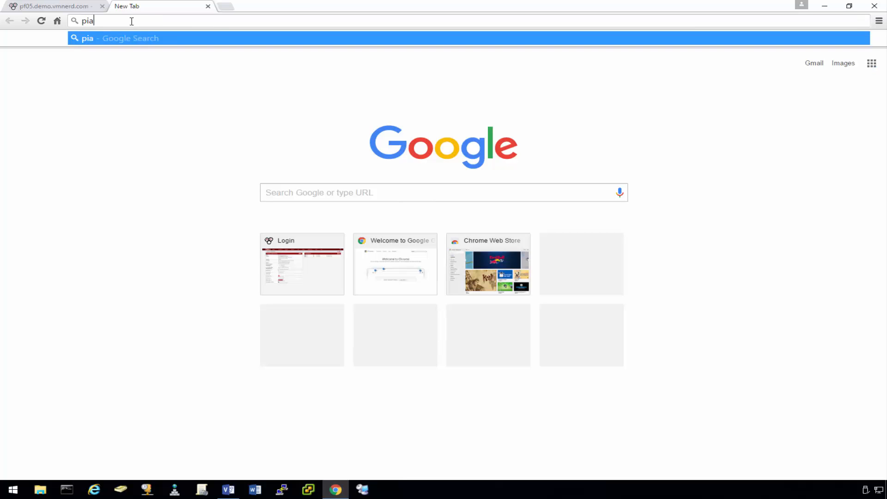
{"action": "key", "text": "Return"}
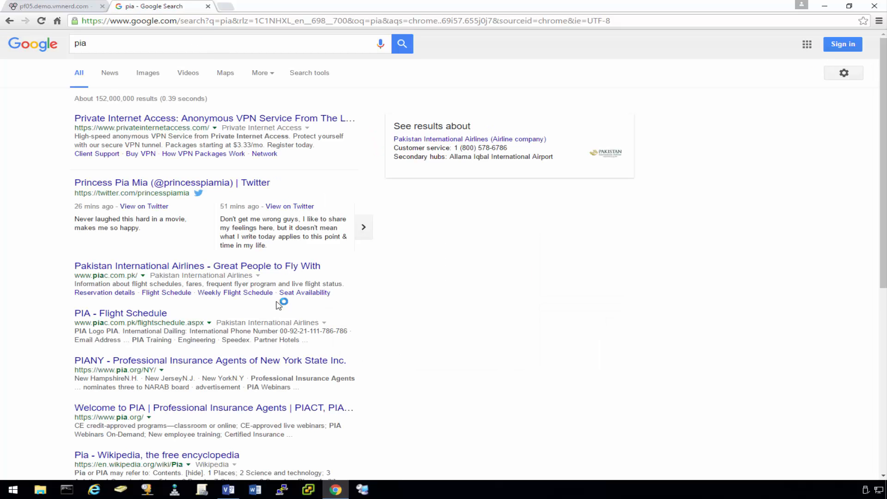
{"action": "left_click", "coordinate": [211, 119]}
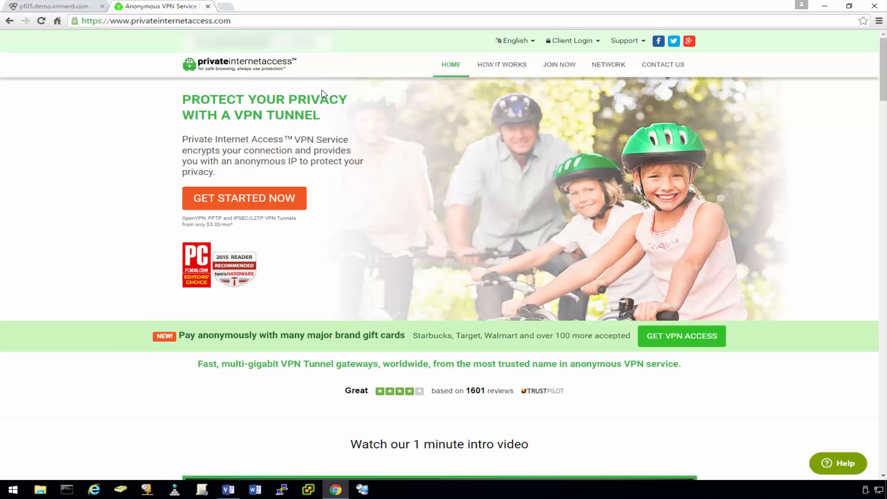
{"action": "left_click", "coordinate": [644, 45]}
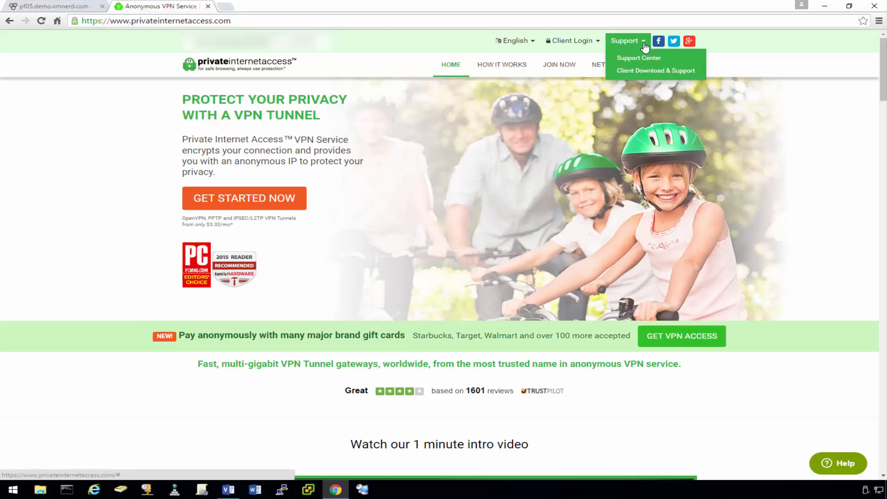
{"action": "left_click", "coordinate": [639, 72]}
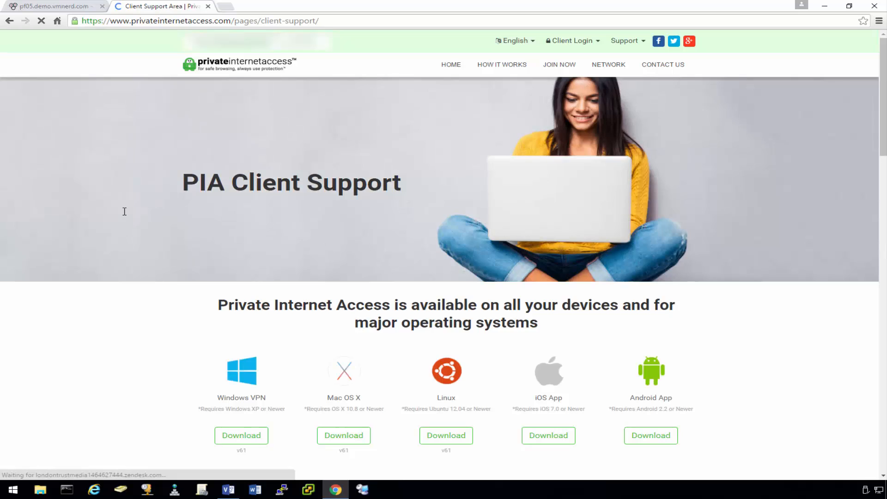
Save the OpenVPN Configuration Files (Strong) as openvpn-strong.zip to the Desktop, then close the tab.
{"action": "scroll", "coordinate": [134, 277], "scroll_direction": "down", "scroll_amount": 10}
{"action": "scroll", "coordinate": [142, 247], "scroll_direction": "down", "scroll_amount": 6}
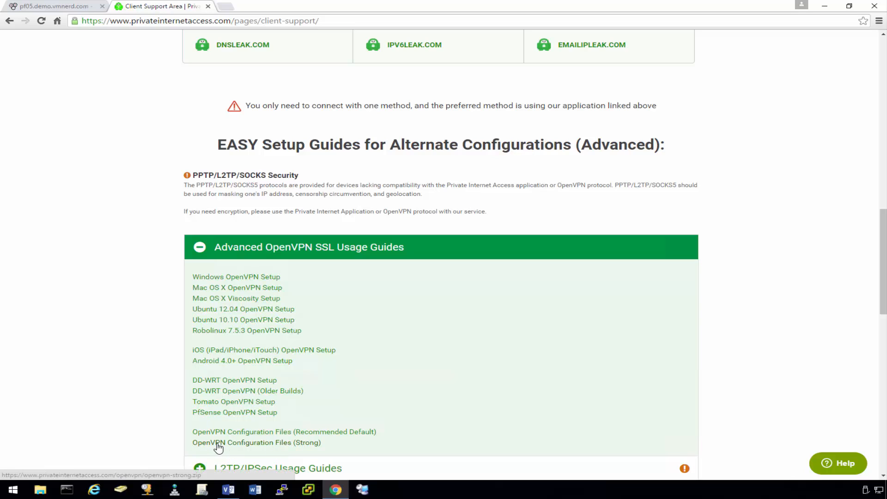
{"action": "left_click", "coordinate": [284, 447]}
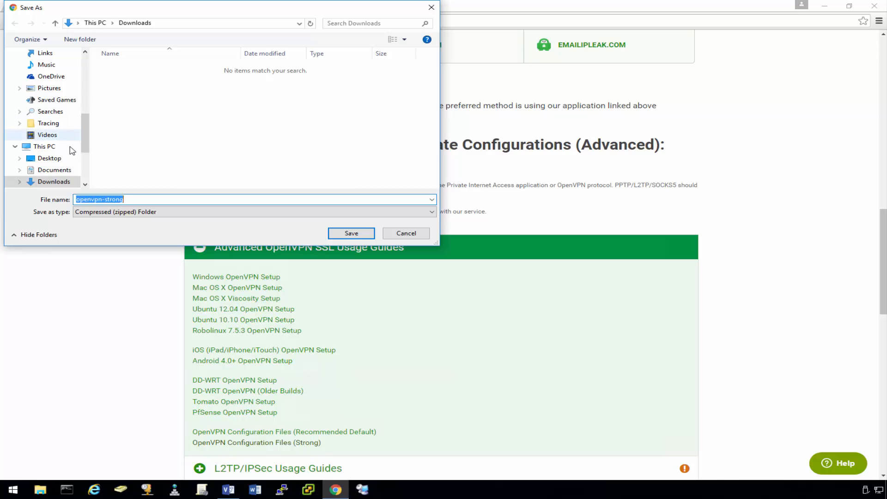
{"action": "left_click", "coordinate": [52, 158]}
{"action": "left_click", "coordinate": [350, 233]}
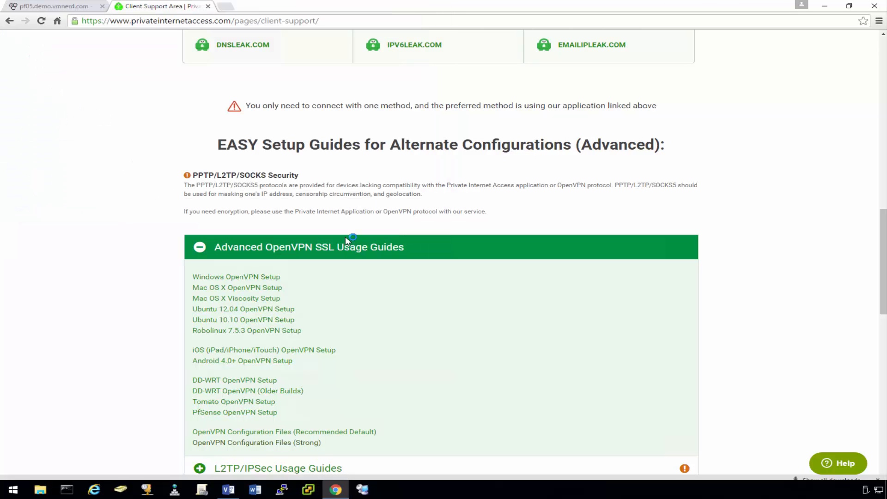
{"action": "left_click", "coordinate": [208, 6]}
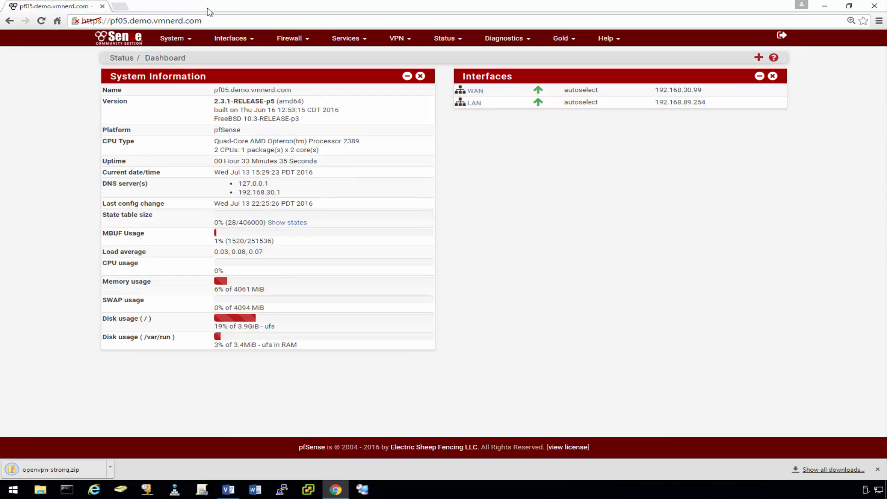
Extract openvpn-strong.zip with 7-Zip into an openvpn-strong folder and open it maximized.
{"action": "left_click", "coordinate": [826, 8]}
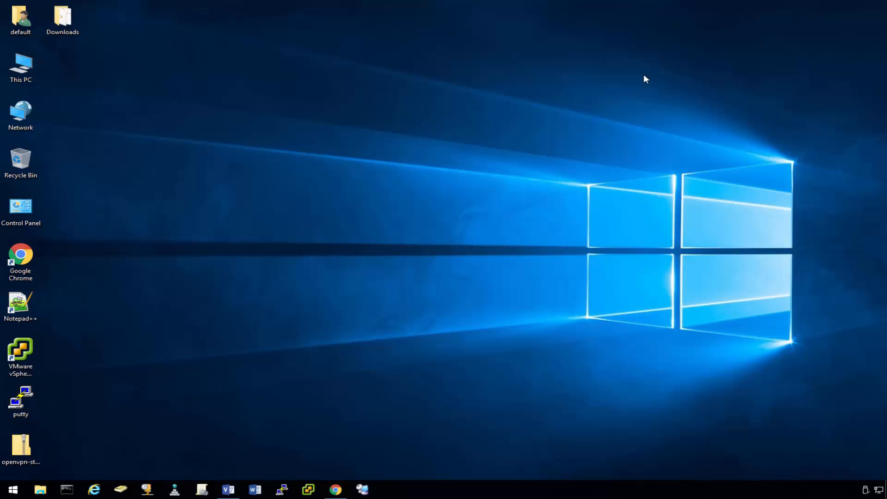
{"action": "right_click", "coordinate": [32, 445]}
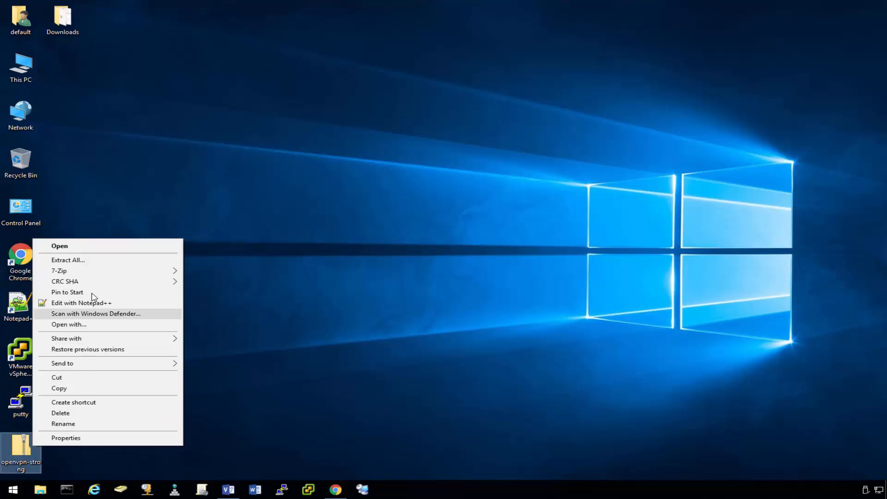
{"action": "mouse_move", "coordinate": [155, 271]}
{"action": "left_click", "coordinate": [289, 315]}
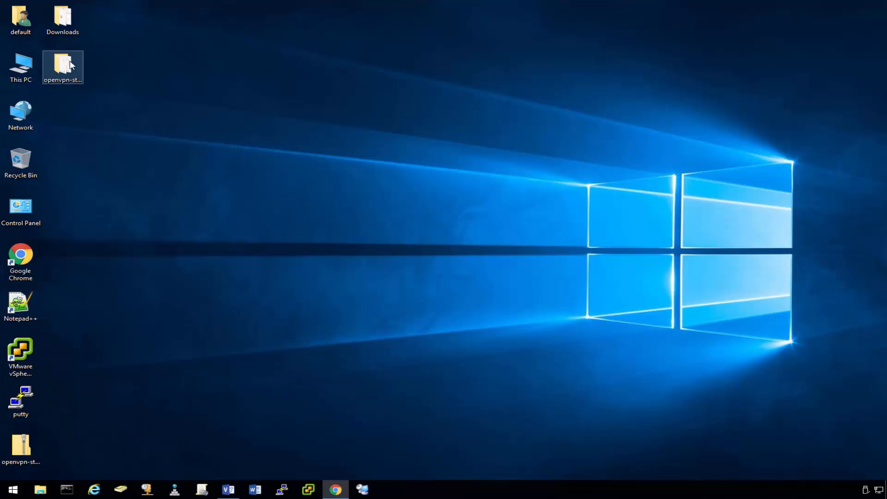
{"action": "double_click", "coordinate": [63, 67]}
{"action": "double_click", "coordinate": [215, 65]}
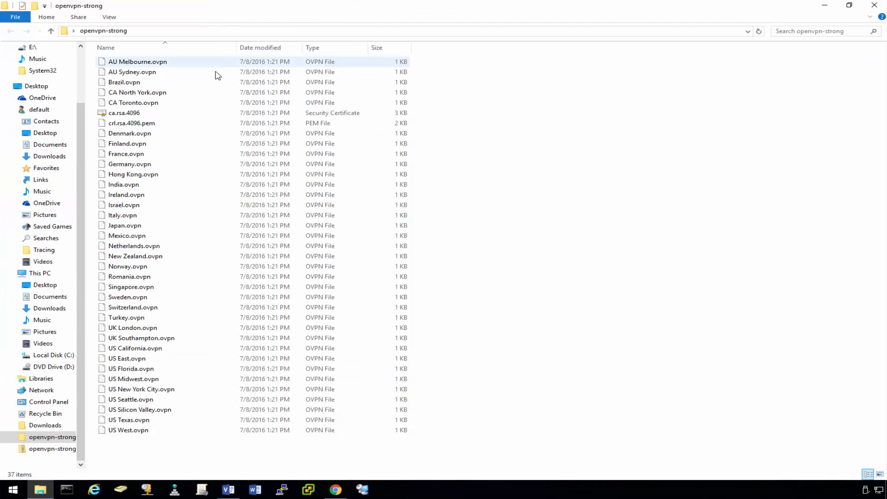
Add a pfSense CA named PIACA set to import an existing Certificate Authority.
{"action": "left_click", "coordinate": [335, 489]}
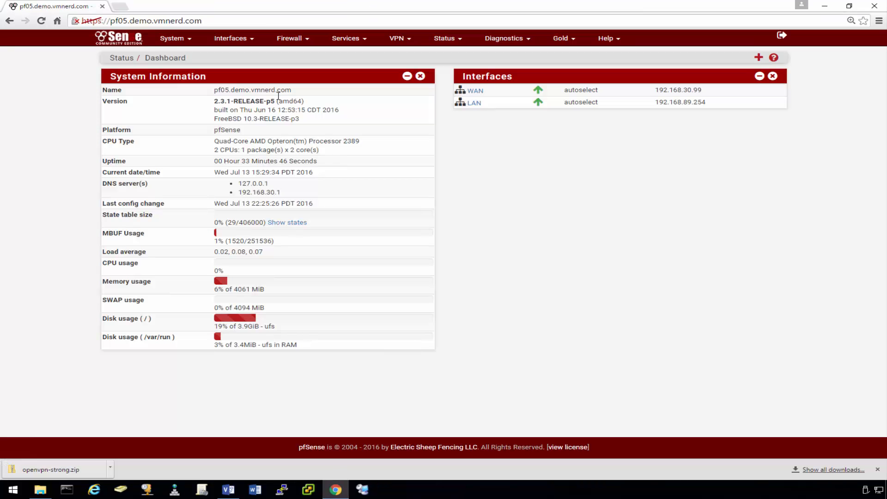
{"action": "left_click_drag", "start_coordinate": [247, 8], "coordinate": [407, 19]}
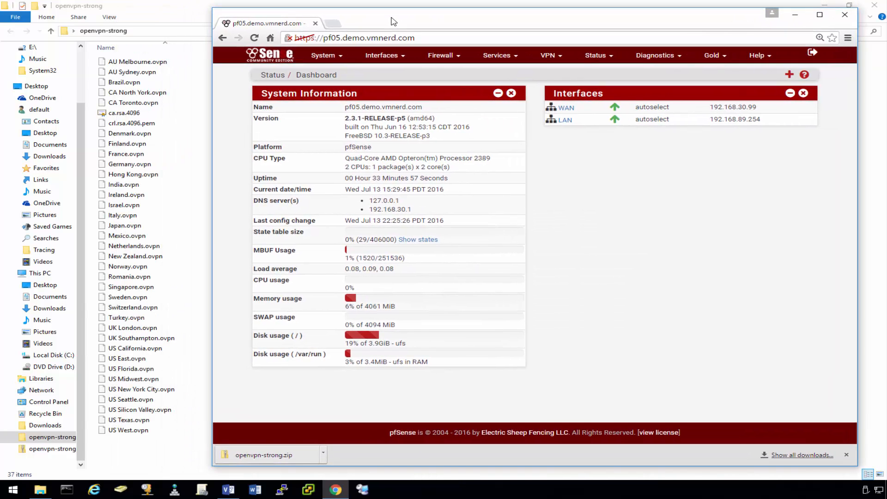
{"action": "left_click", "coordinate": [342, 55]}
{"action": "left_click", "coordinate": [338, 80]}
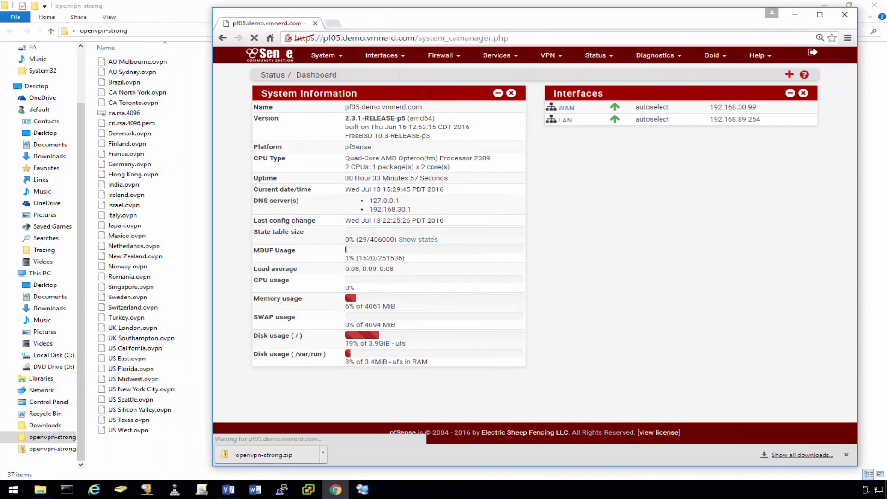
{"action": "left_click", "coordinate": [801, 142]}
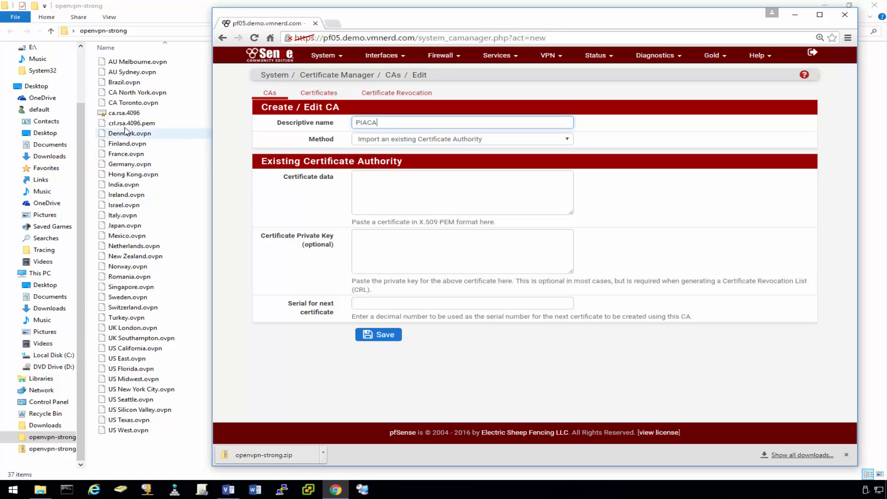
{"action": "left_click", "coordinate": [118, 114]}
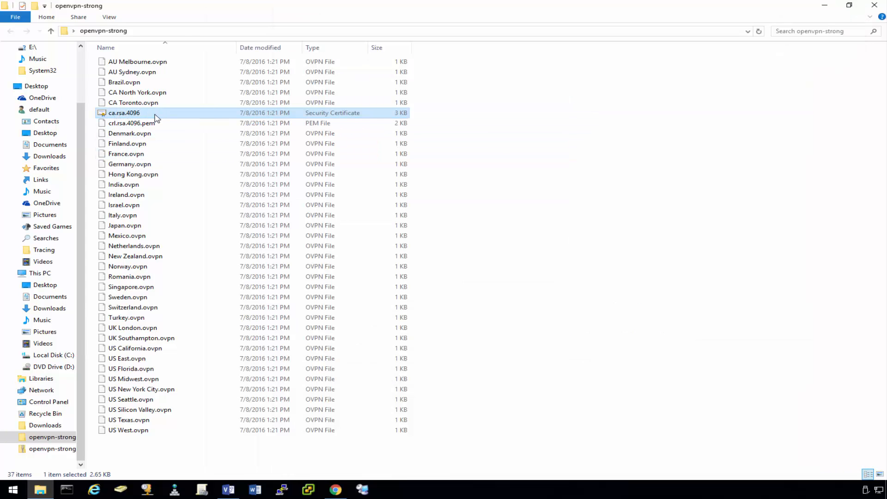
Open ca.rsa.4096.crt in Notepad++, copy its certificate text, and return to the CA form.
{"action": "right_click", "coordinate": [134, 115]}
{"action": "left_click", "coordinate": [189, 163]}
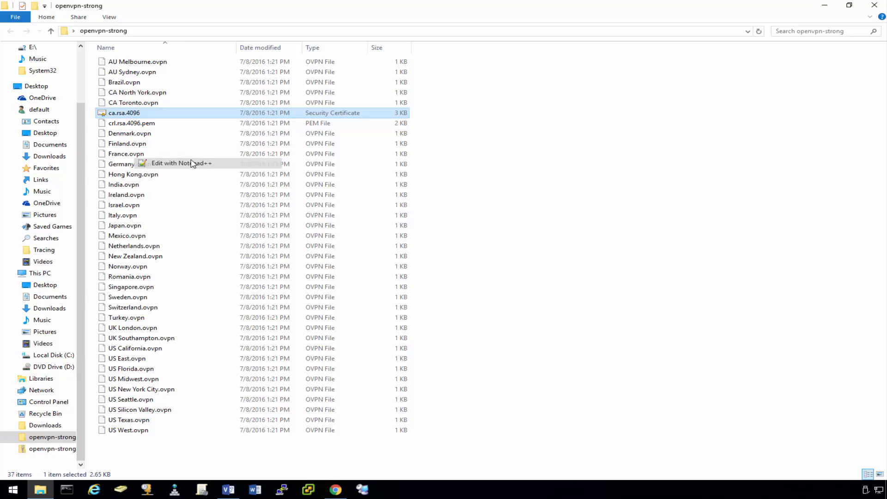
{"action": "scroll", "coordinate": [199, 203], "scroll_direction": "down", "scroll_amount": 4}
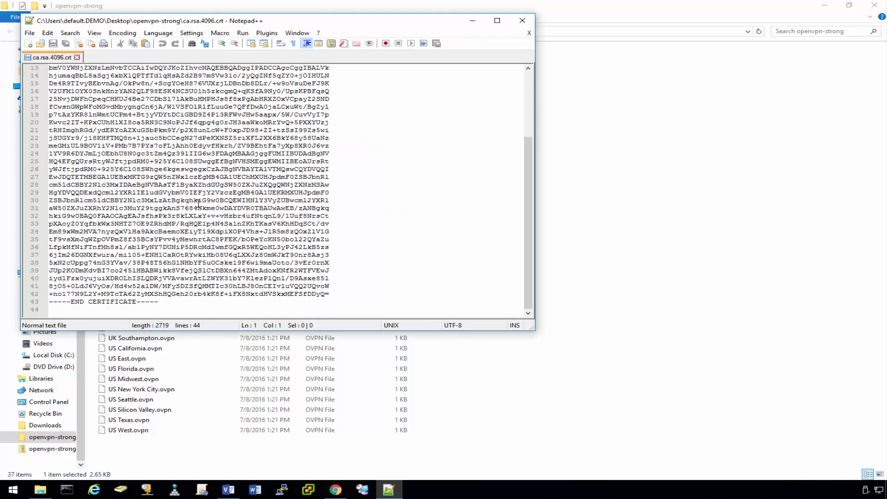
{"action": "left_click", "coordinate": [171, 303], "text": "shift"}
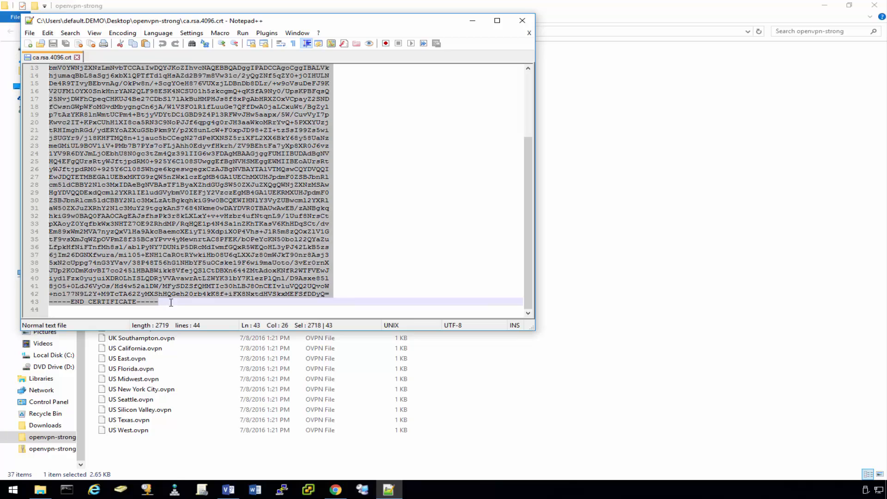
{"action": "left_click", "coordinate": [475, 23]}
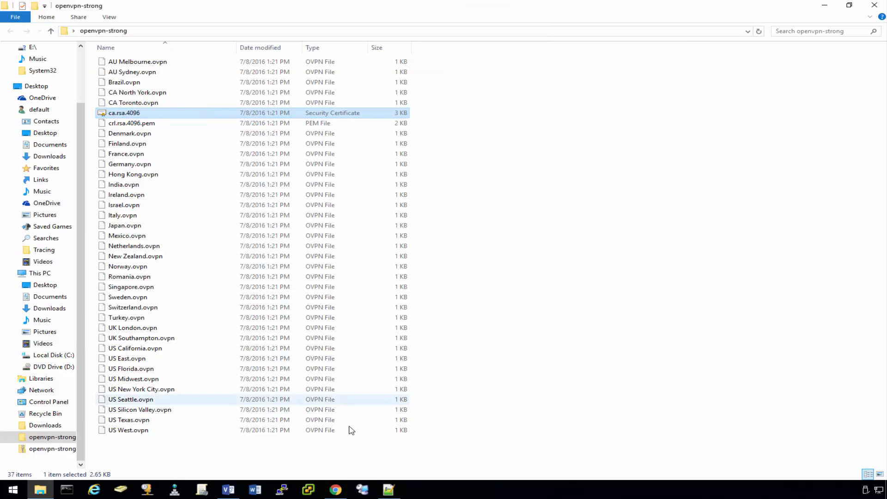
{"action": "left_click", "coordinate": [336, 489]}
Paste the certificate into Certificate data and save the PIACA authority.
{"action": "left_click", "coordinate": [375, 182]}
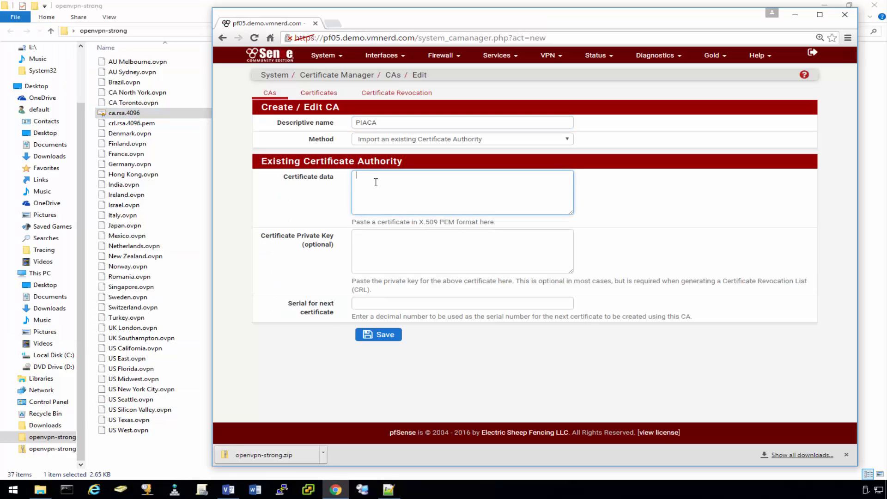
{"action": "key", "text": "ctrl+v"}
{"action": "left_click", "coordinate": [389, 339]}
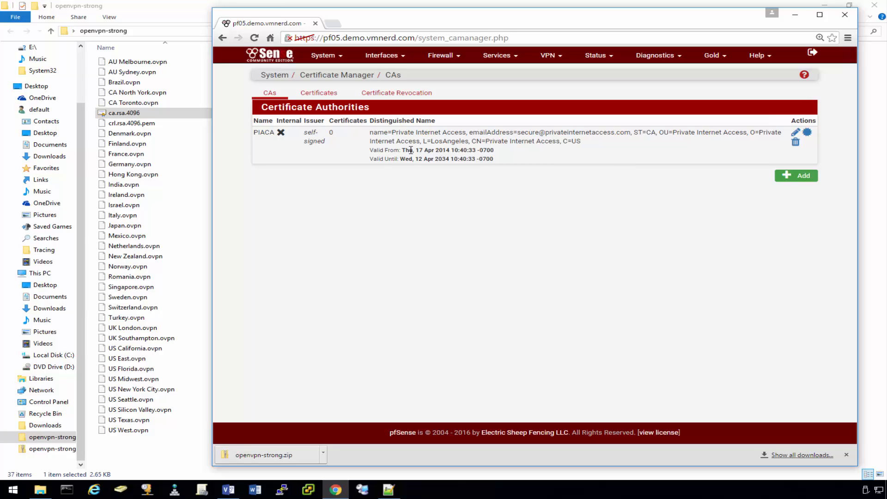
Start a new OpenVPN client under VPN > OpenVPN > Clients.
{"action": "left_click", "coordinate": [556, 58]}
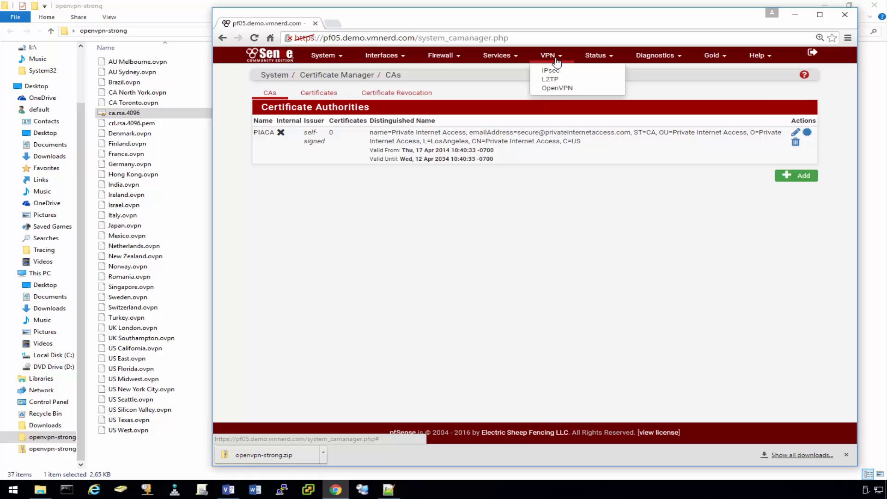
{"action": "left_click", "coordinate": [557, 88]}
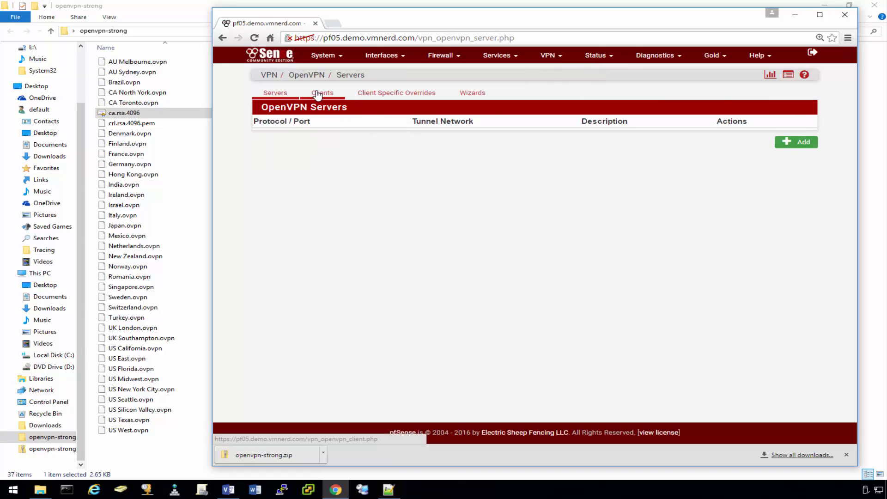
{"action": "left_click", "coordinate": [318, 95]}
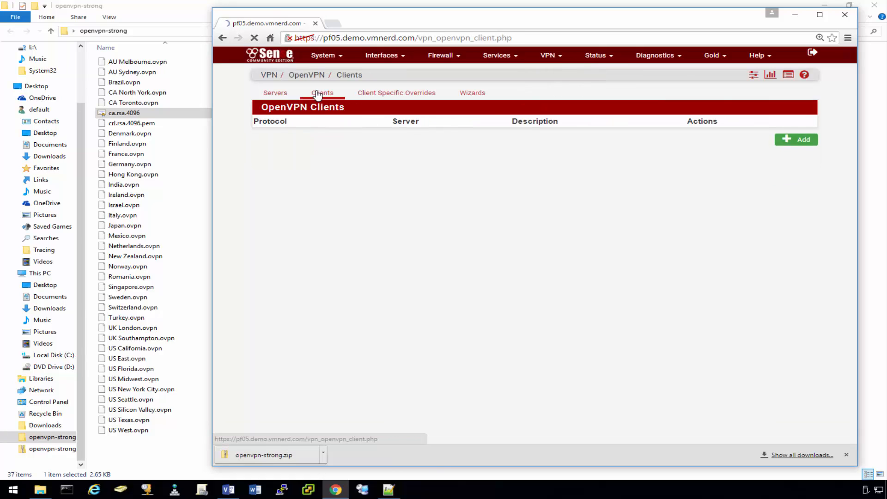
{"action": "left_click", "coordinate": [798, 148]}
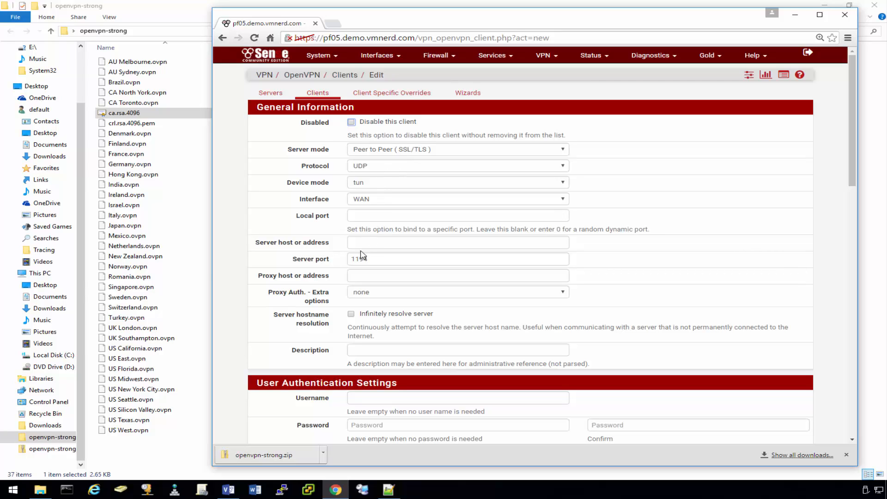
{"action": "left_click", "coordinate": [150, 350]}
Open US California.ovpn in Notepad++.
{"action": "right_click", "coordinate": [149, 351]}
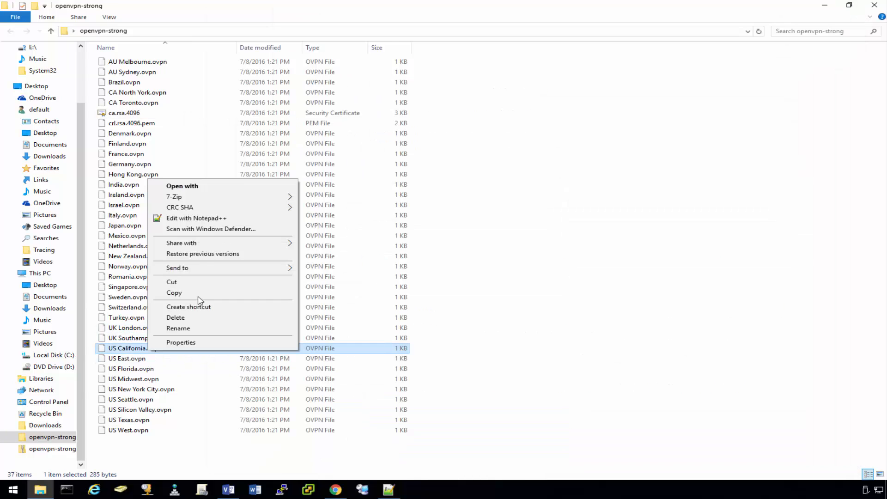
{"action": "left_click", "coordinate": [147, 360]}
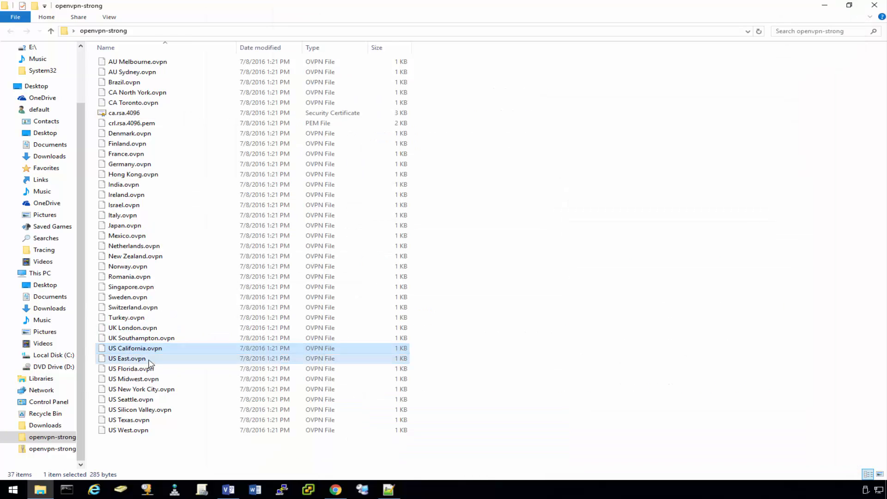
{"action": "right_click", "coordinate": [137, 348]}
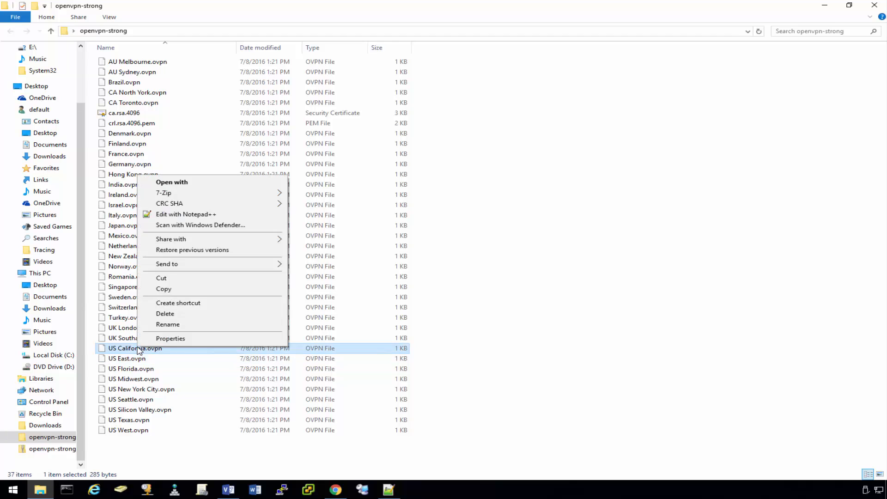
{"action": "left_click", "coordinate": [206, 214]}
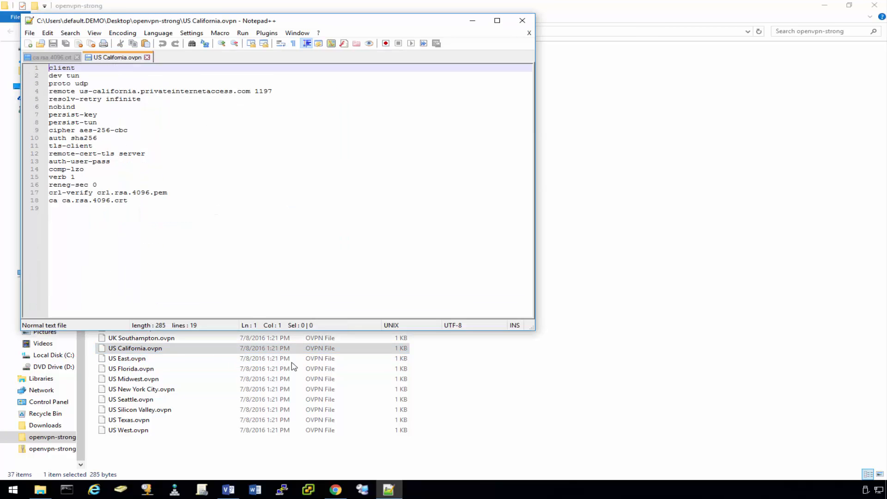
Copy the server hostname us-california.privateinternetaccess.com from line 4 of the config file.
{"action": "key", "text": "alt+Tab"}
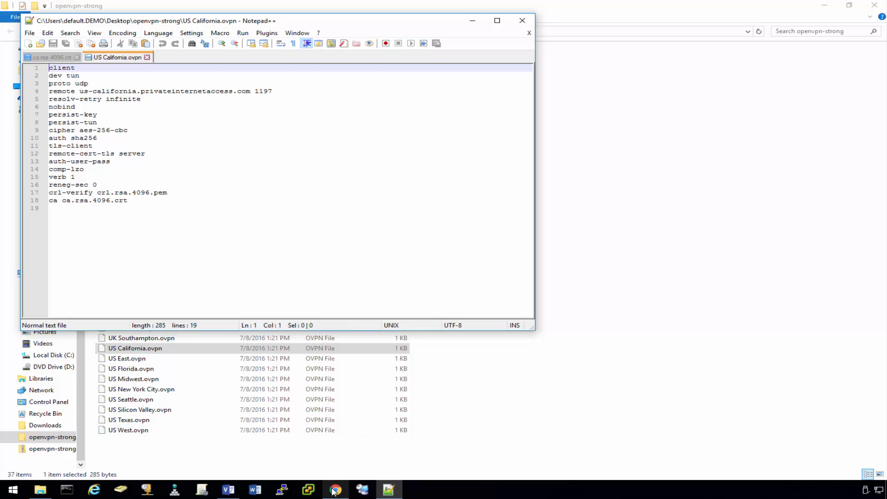
{"action": "left_click_drag", "start_coordinate": [381, 25], "coordinate": [402, 24]}
{"action": "left_click", "coordinate": [174, 103]}
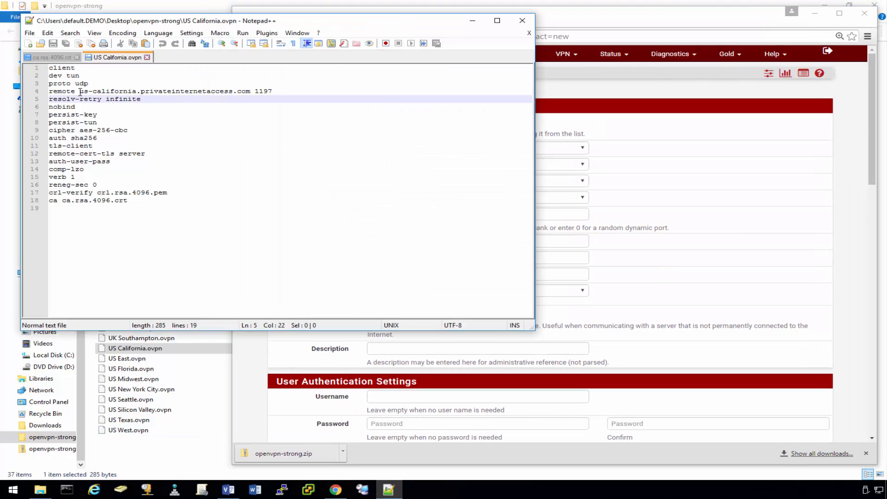
{"action": "left_click_drag", "start_coordinate": [80, 92], "coordinate": [247, 94]}
{"action": "right_click", "coordinate": [248, 95]}
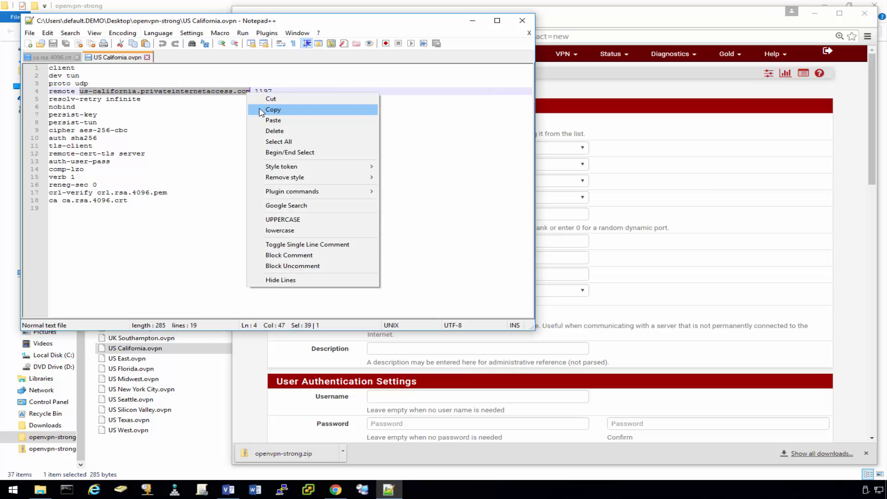
{"action": "left_click", "coordinate": [262, 110]}
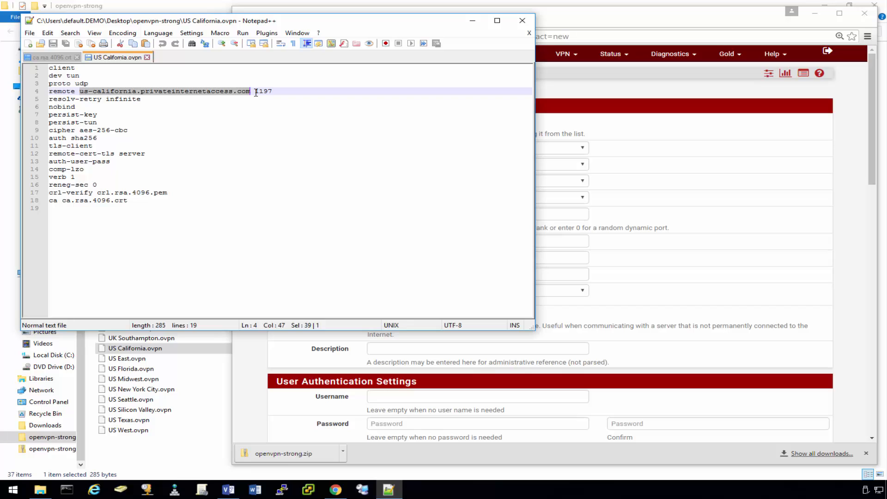
{"action": "left_click_drag", "start_coordinate": [256, 92], "coordinate": [278, 91]}
{"action": "left_click", "coordinate": [352, 107]}
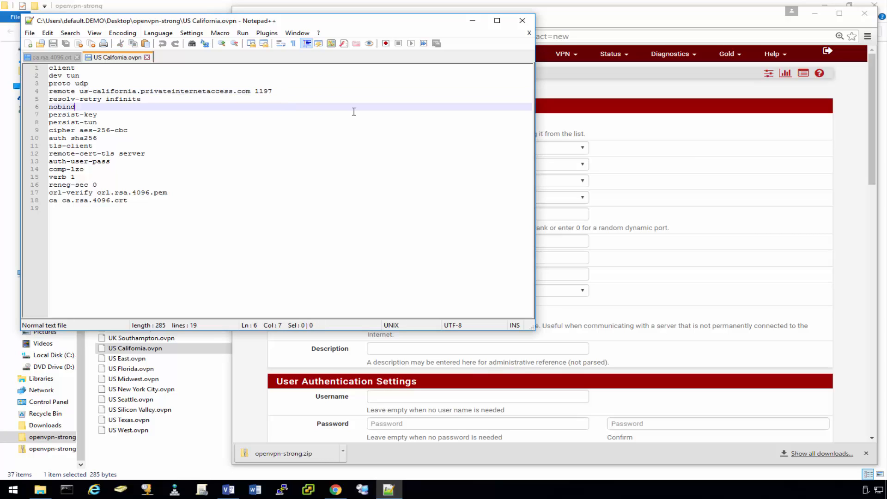
Paste us-california.privateinternetaccess.com as the client's server host, using port 1197.
{"action": "left_click", "coordinate": [833, 259]}
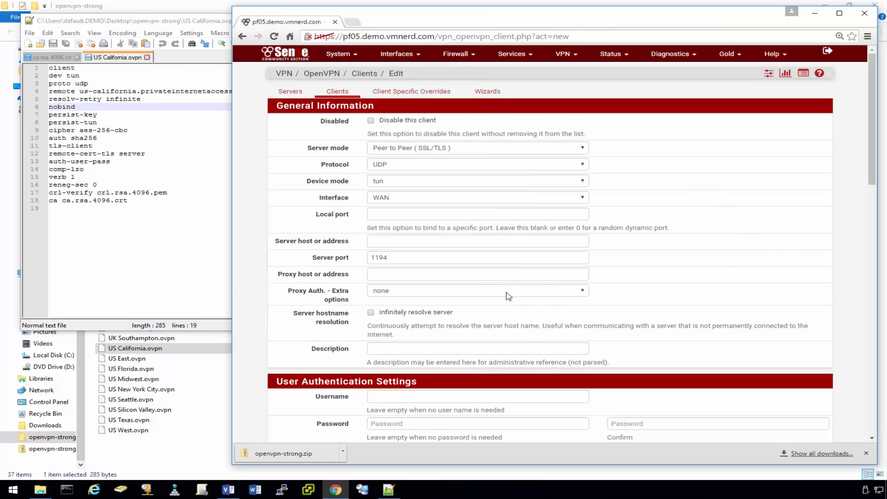
{"action": "left_click", "coordinate": [384, 244]}
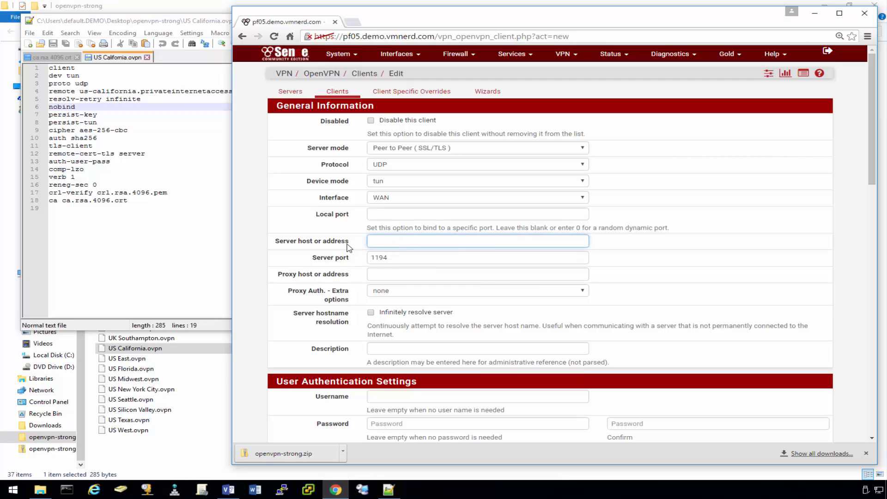
{"action": "key", "text": "ctrl+v"}
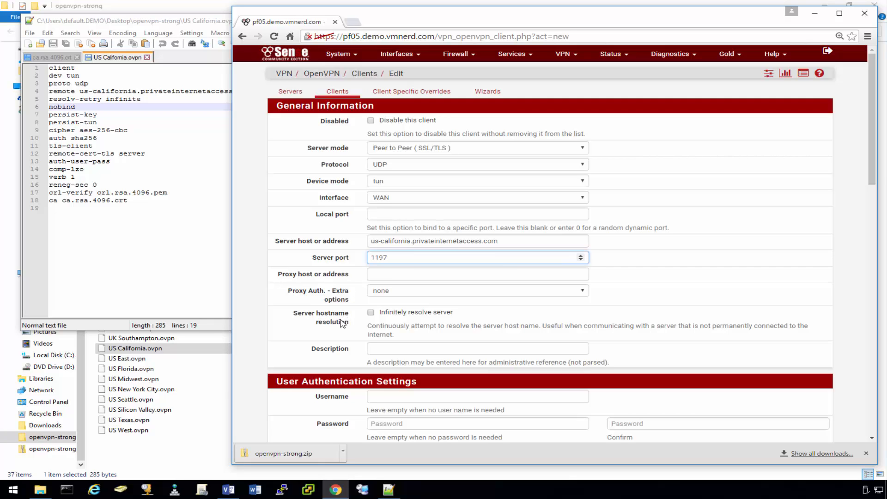
{"action": "left_click", "coordinate": [55, 100]}
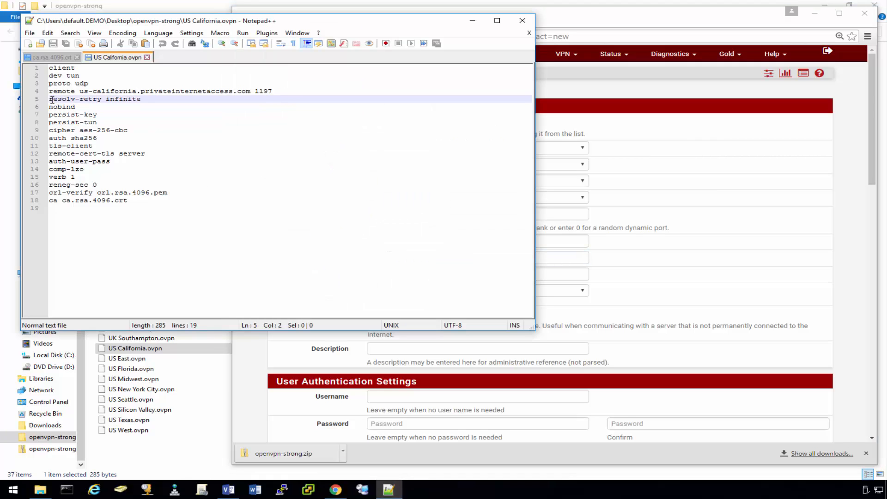
{"action": "left_click", "coordinate": [854, 277]}
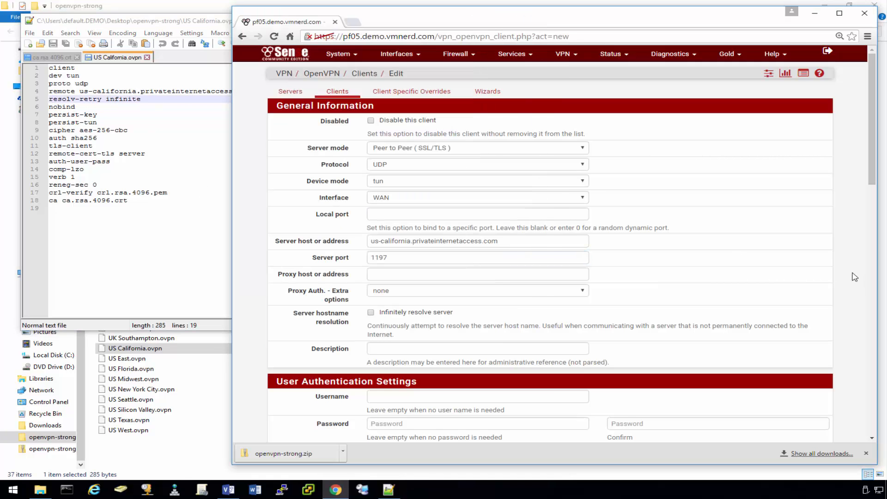
Enable infinite resolution of the server hostname.
{"action": "left_click", "coordinate": [371, 313]}
{"action": "scroll", "coordinate": [331, 264], "scroll_direction": "down", "scroll_amount": 4}
{"action": "scroll", "coordinate": [329, 238], "scroll_direction": "down", "scroll_amount": 2}
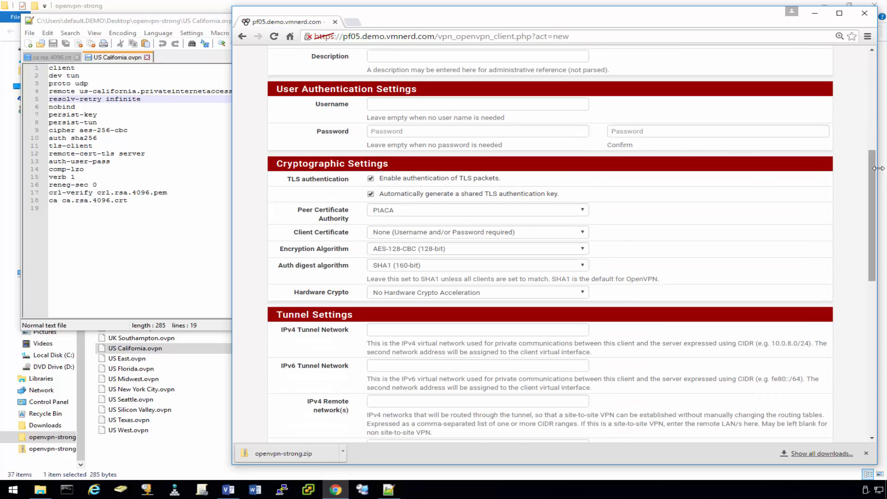
{"action": "left_click_drag", "start_coordinate": [874, 168], "coordinate": [874, 179]}
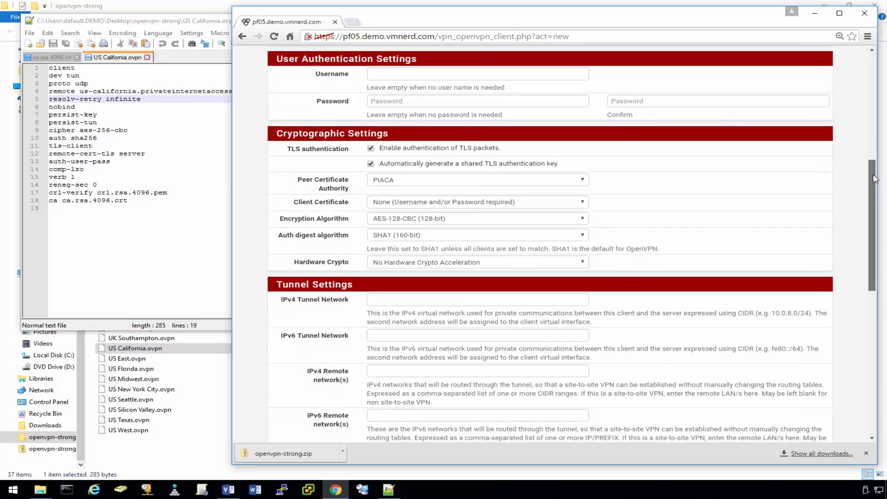
{"action": "left_click", "coordinate": [396, 70]}
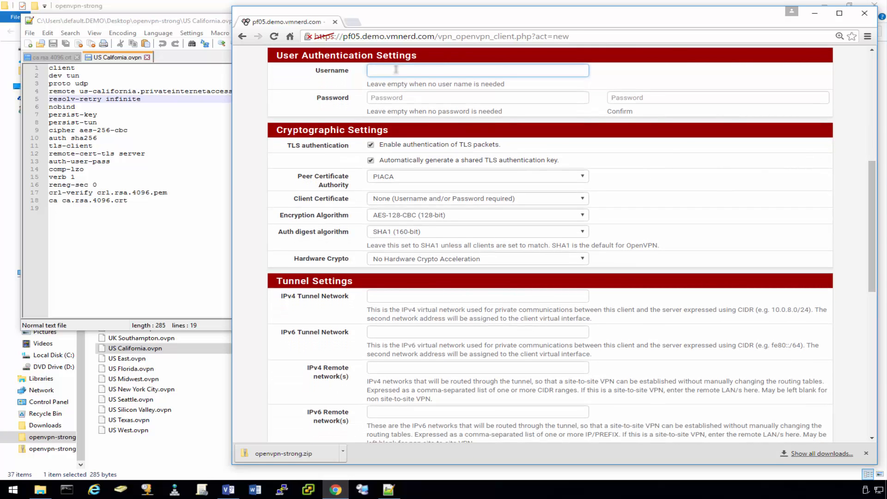
Enter the PIA account username, then the account password in both password fields.
{"action": "type", "text": "p98"}
{"action": "left_click", "coordinate": [394, 97]}
{"action": "type", "text": "•"}
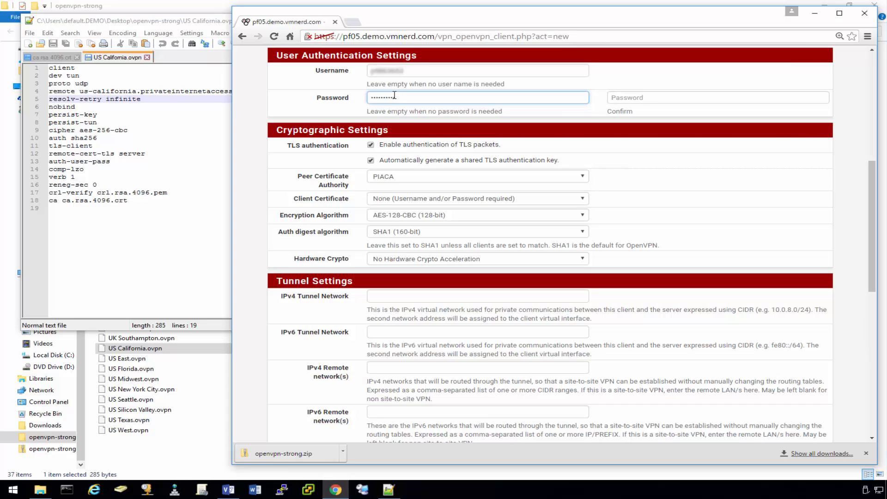
{"action": "key", "text": "Tab"}
{"action": "type", "text": "••"}
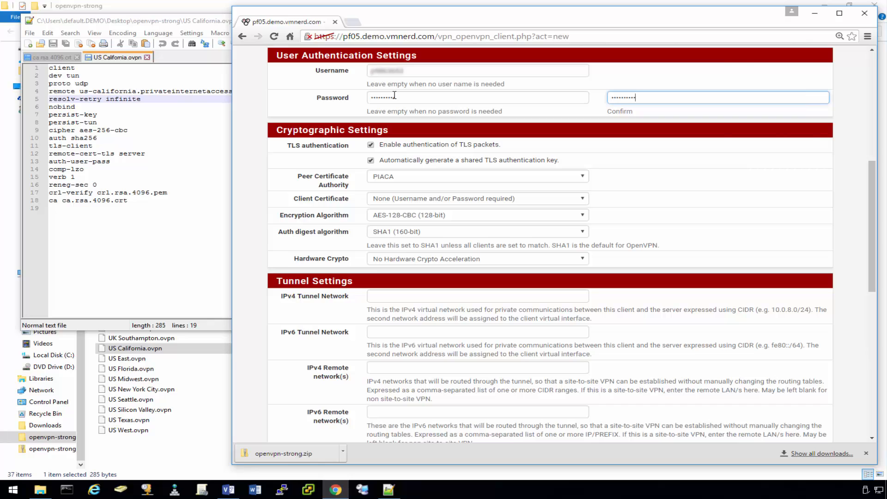
Turn off TLS authentication and keep PIACA as the peer certificate authority.
{"action": "left_click", "coordinate": [371, 146]}
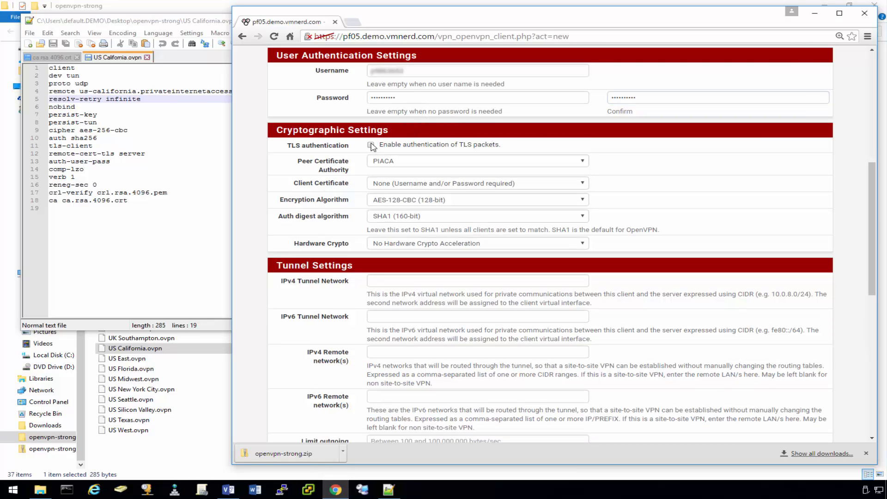
{"action": "left_click", "coordinate": [394, 163]}
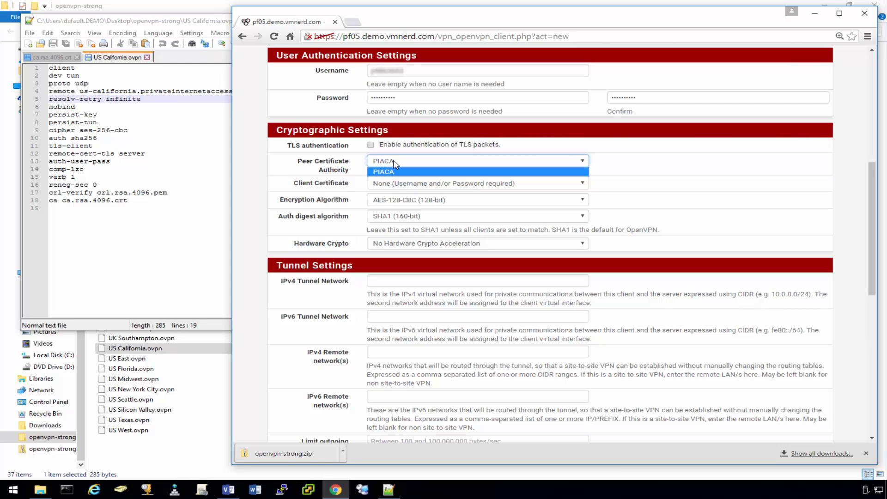
{"action": "left_click", "coordinate": [394, 163]}
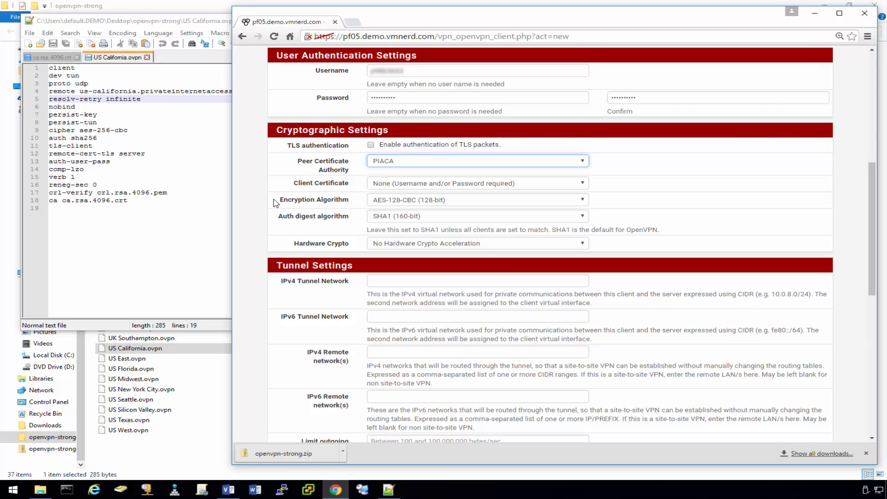
Set encryption to AES-256-CBC and the auth digest to RSA-SHA256.
{"action": "left_click", "coordinate": [393, 204]}
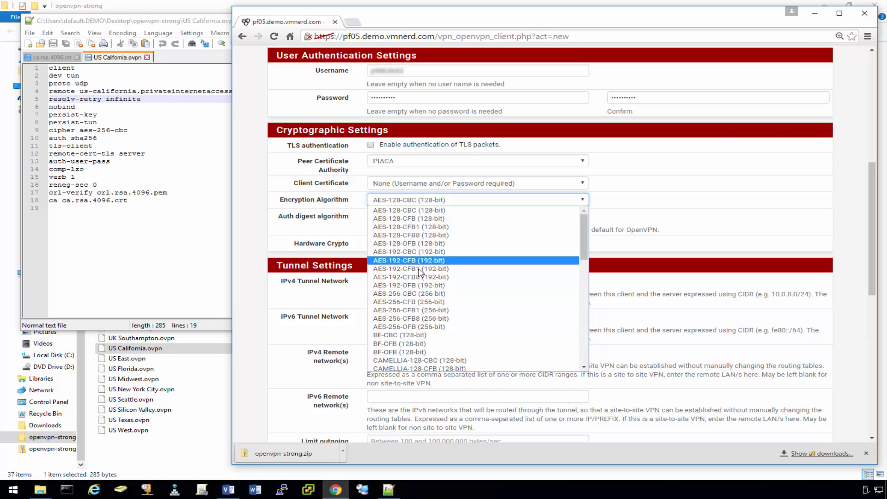
{"action": "left_click", "coordinate": [416, 294]}
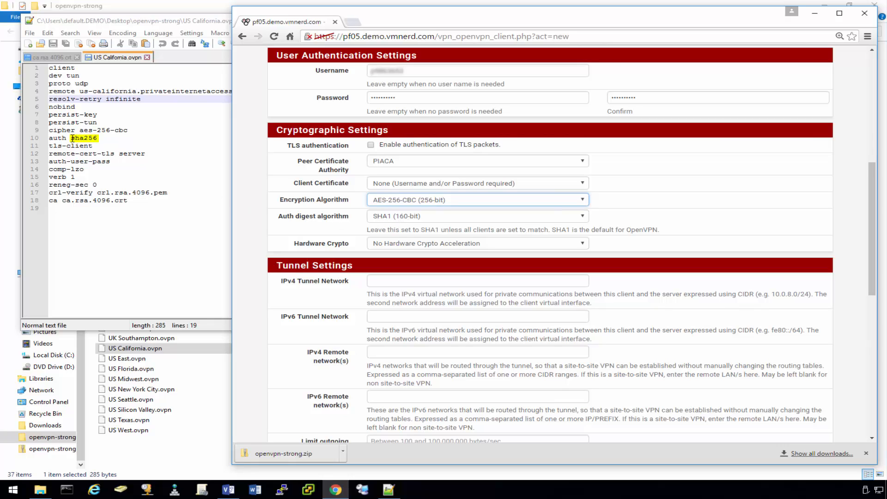
{"action": "left_click", "coordinate": [470, 217]}
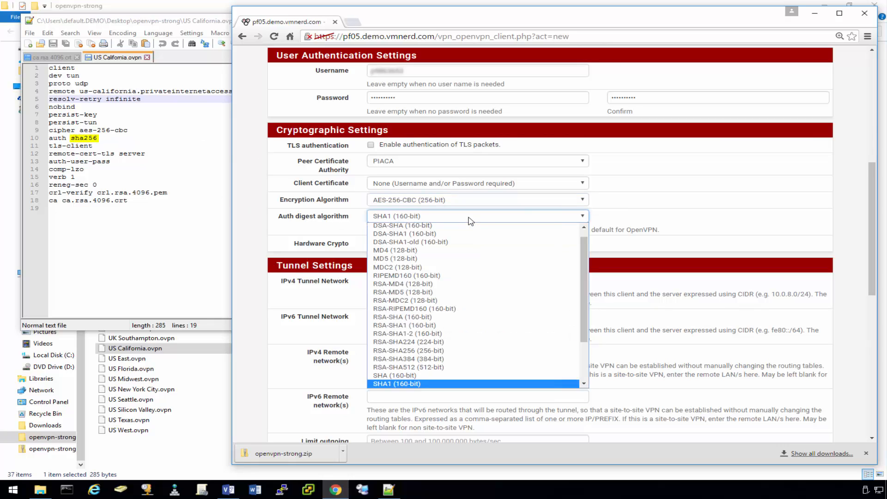
{"action": "left_click", "coordinate": [438, 353]}
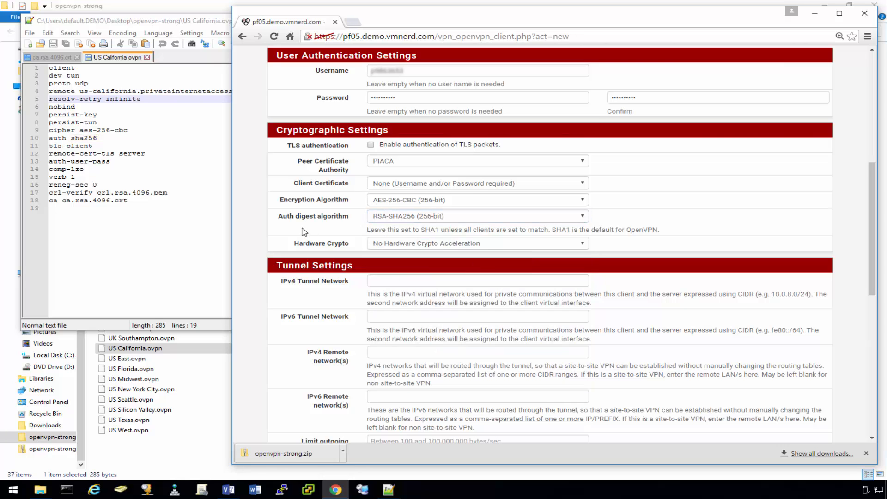
Set the client's compression to Enabled with Adaptive Compression.
{"action": "scroll", "coordinate": [304, 232], "scroll_direction": "down", "scroll_amount": 2}
{"action": "scroll", "coordinate": [305, 229], "scroll_direction": "down", "scroll_amount": 1}
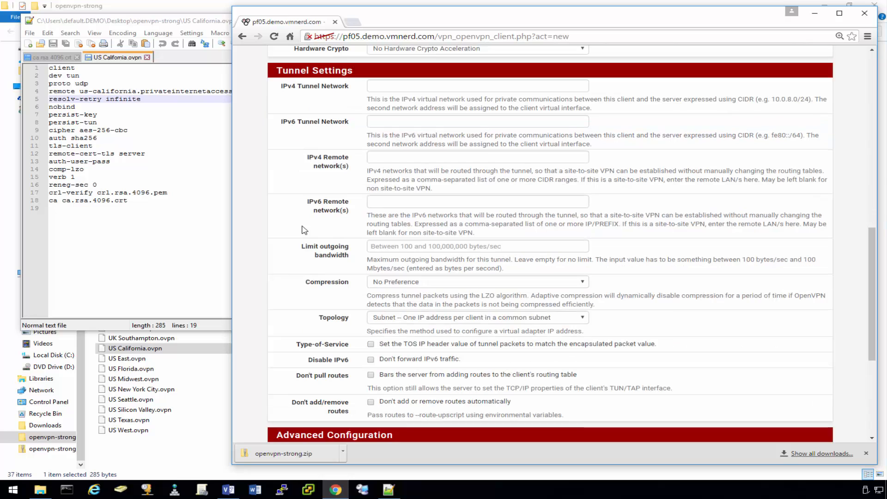
{"action": "scroll", "coordinate": [306, 231], "scroll_direction": "down", "scroll_amount": 1}
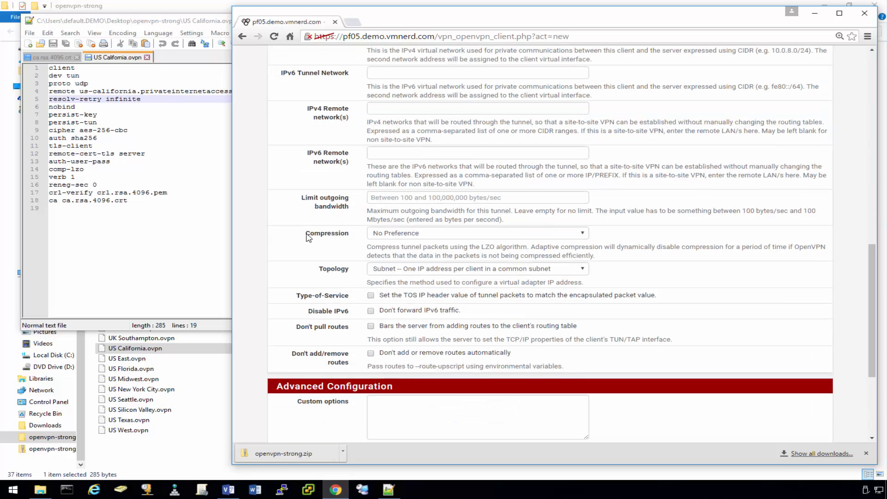
{"action": "left_click_drag", "start_coordinate": [305, 234], "coordinate": [351, 241]}
{"action": "left_click", "coordinate": [442, 233]}
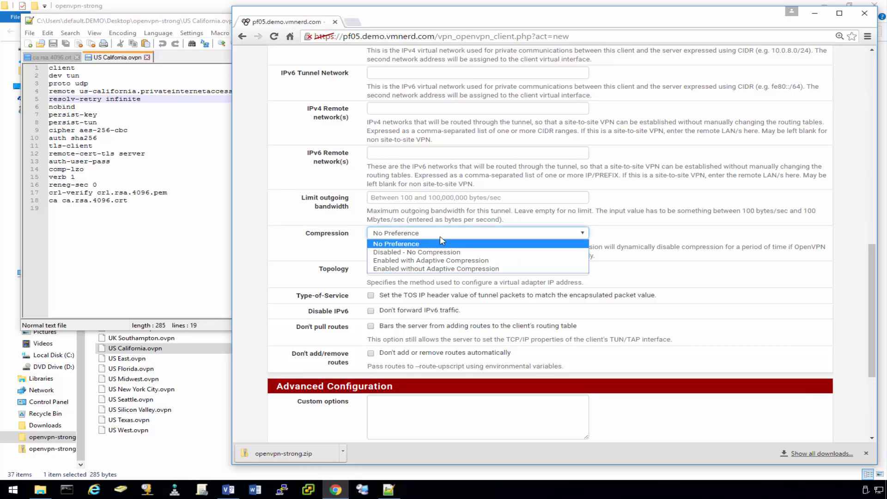
{"action": "left_click", "coordinate": [443, 262]}
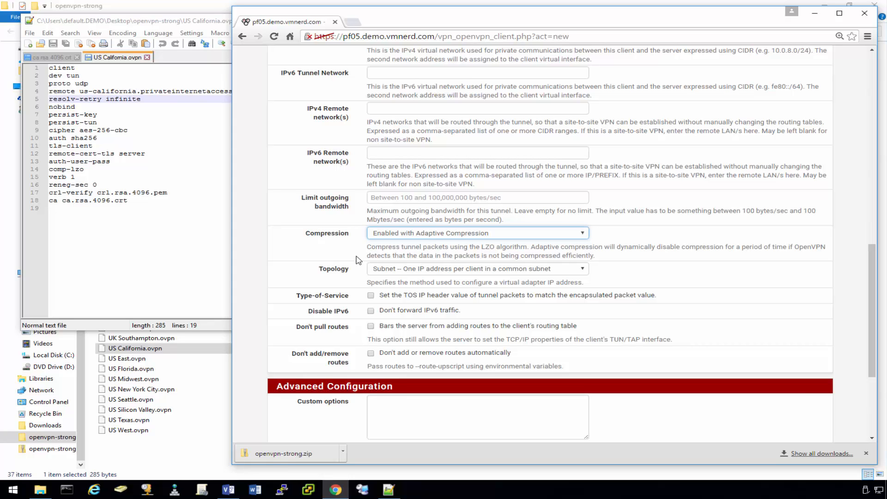
Disable IPv6 and automatic route changes, then save the OpenVPN client.
{"action": "left_click", "coordinate": [370, 311]}
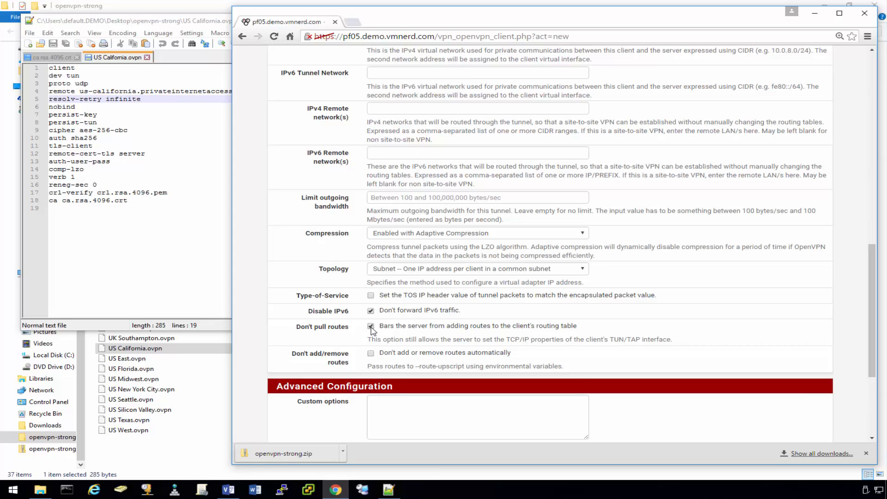
{"action": "left_click", "coordinate": [370, 354]}
{"action": "scroll", "coordinate": [316, 363], "scroll_direction": "down", "scroll_amount": 2}
{"action": "scroll", "coordinate": [314, 355], "scroll_direction": "down", "scroll_amount": 2}
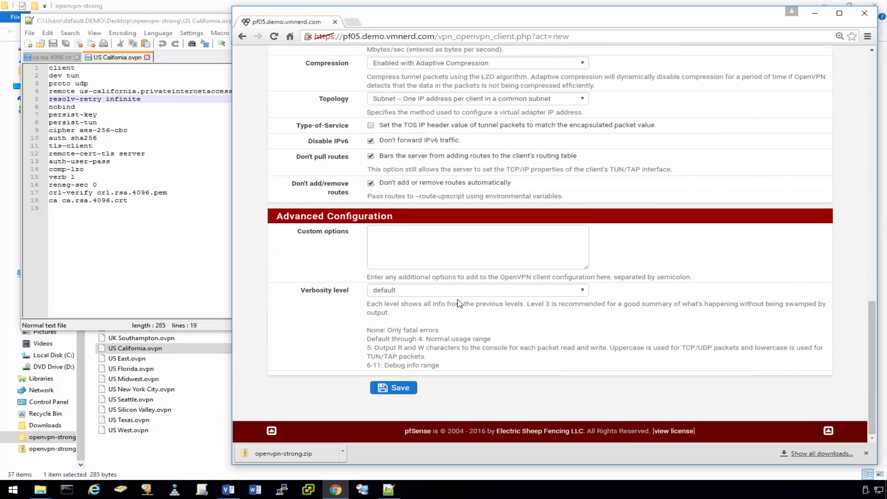
{"action": "scroll", "coordinate": [456, 302], "scroll_direction": "up", "scroll_amount": 5}
{"action": "scroll", "coordinate": [456, 306], "scroll_direction": "down", "scroll_amount": 5}
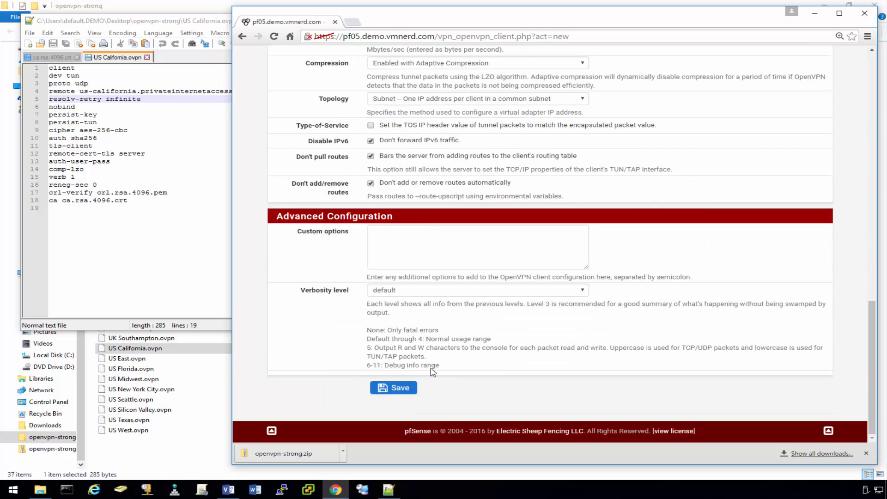
{"action": "left_click", "coordinate": [398, 388]}
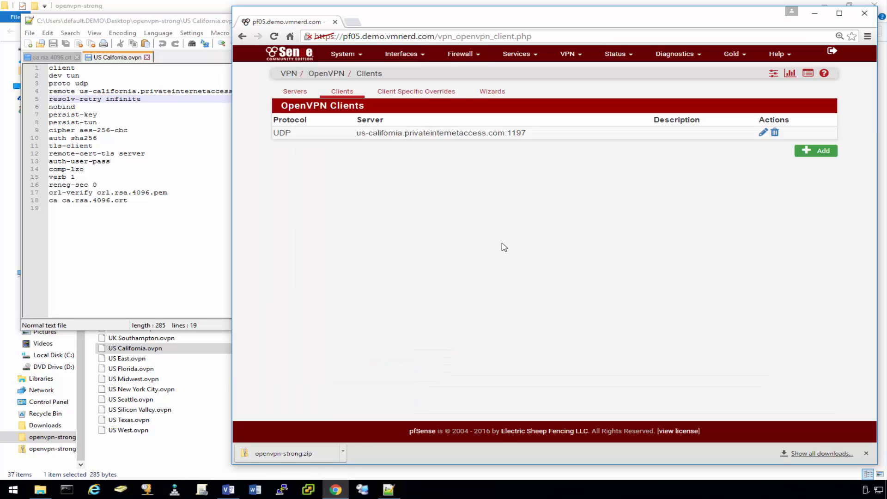
Confirm on Status > OpenVPN that the client is up at 10.142.1.6, then close Notepad++.
{"action": "left_click", "coordinate": [631, 55]}
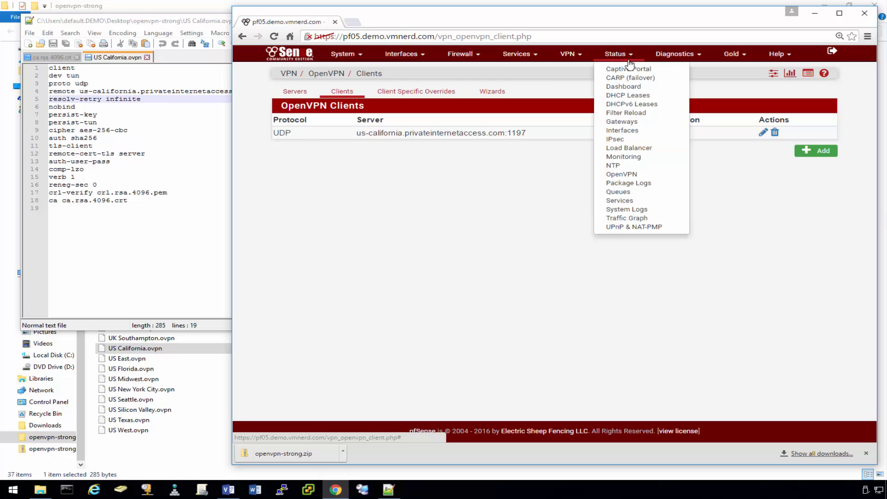
{"action": "left_click", "coordinate": [623, 174]}
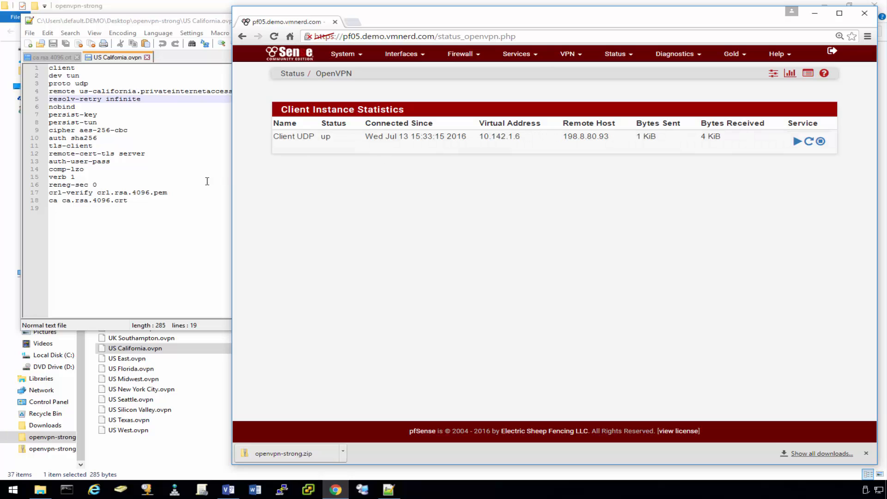
{"action": "left_click", "coordinate": [184, 192]}
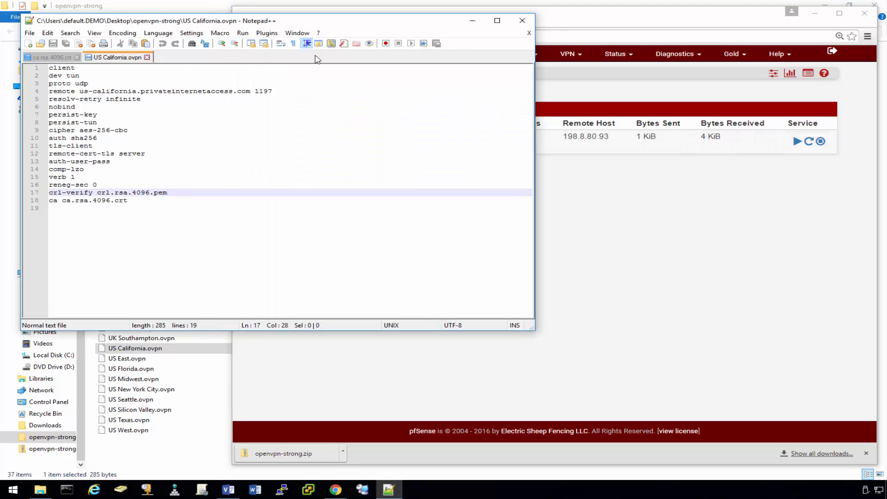
{"action": "left_click", "coordinate": [525, 19]}
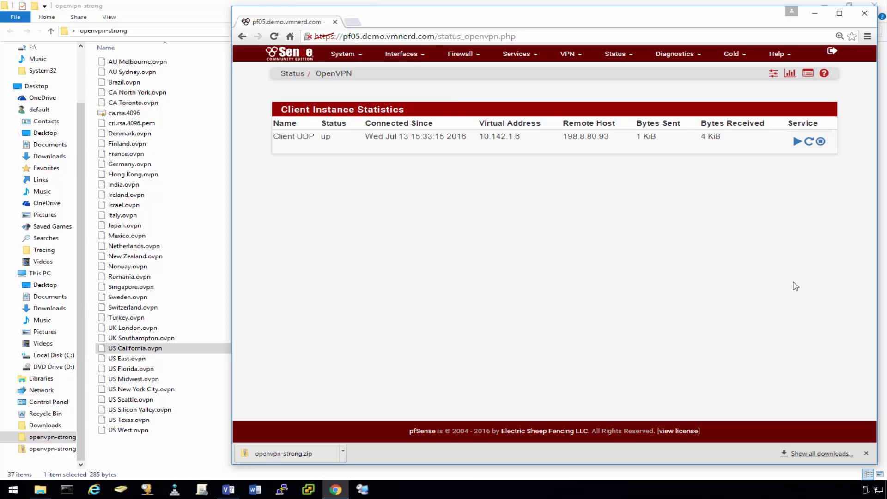
Assign the ovpnc1 port as new interface OPT1 and save the assignment.
{"action": "left_click", "coordinate": [416, 57]}
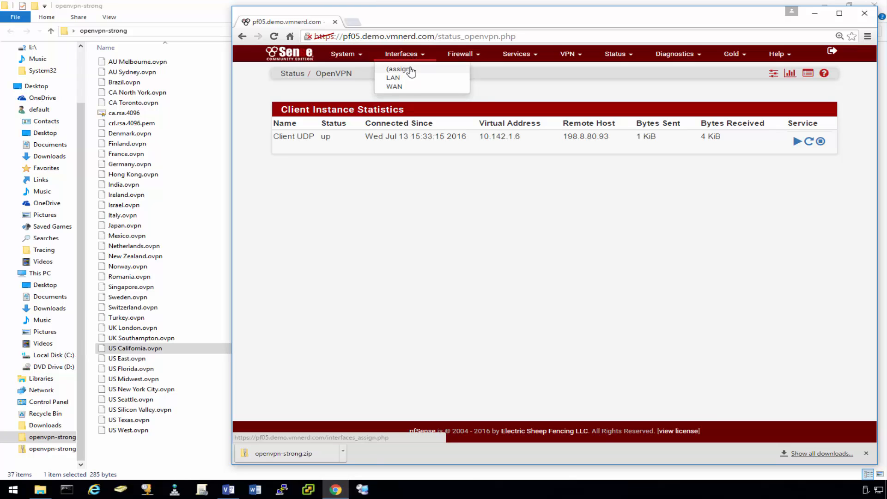
{"action": "left_click", "coordinate": [411, 69]}
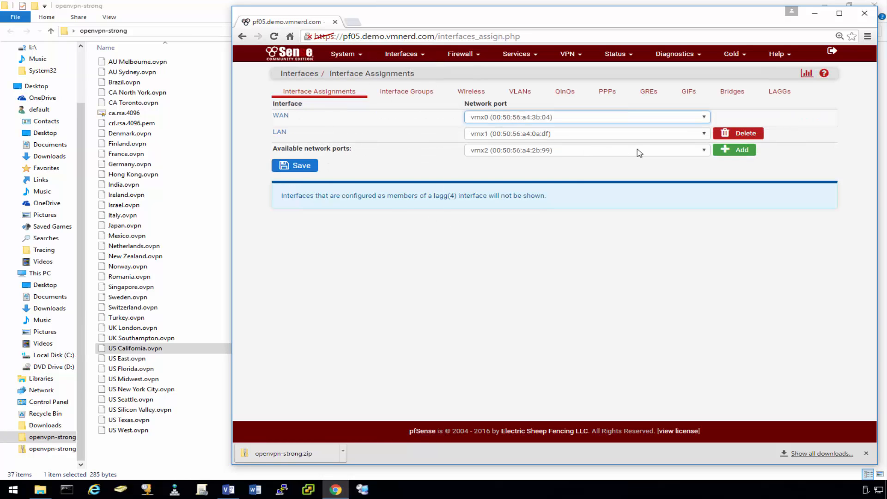
{"action": "left_click", "coordinate": [703, 151]}
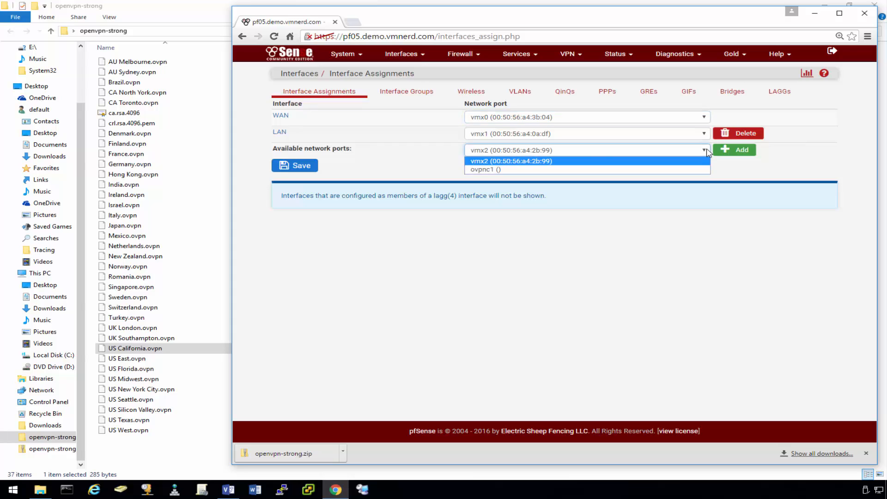
{"action": "left_click", "coordinate": [500, 170]}
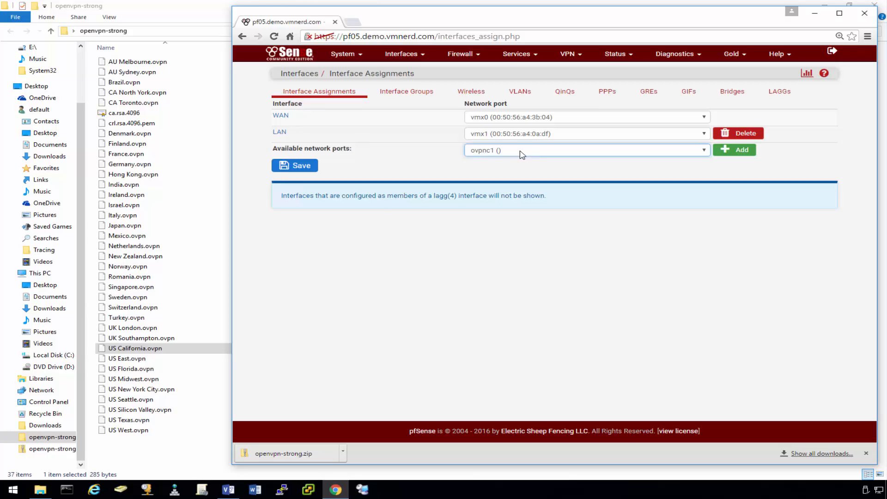
{"action": "left_click", "coordinate": [730, 150]}
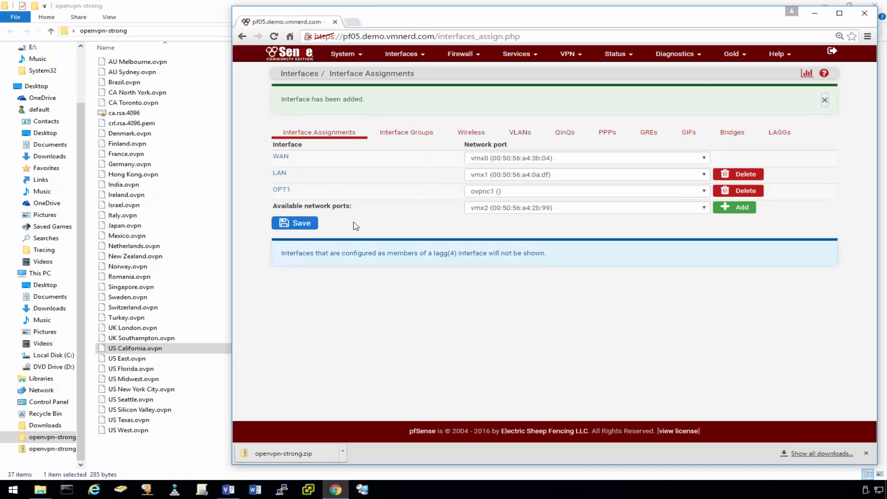
{"action": "left_click", "coordinate": [305, 222]}
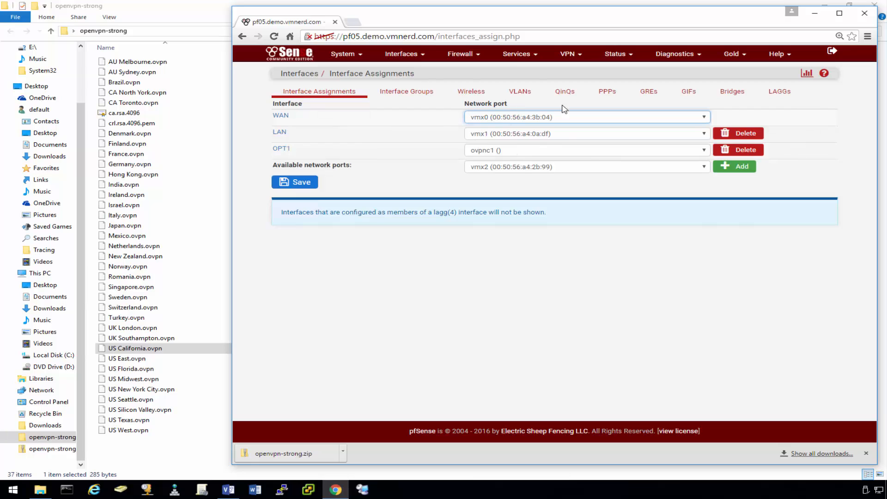
{"action": "left_click", "coordinate": [401, 54]}
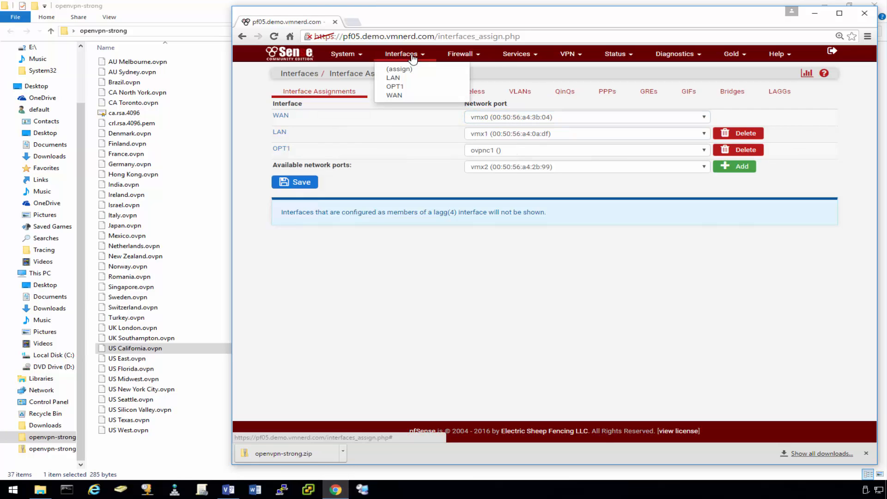
Enable OPT1, rename its description to PIAVPN, and save it.
{"action": "left_click", "coordinate": [395, 87]}
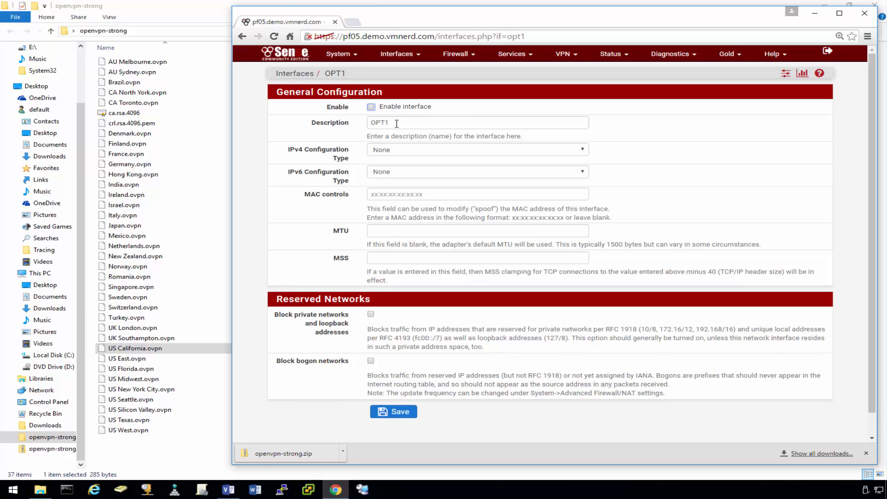
{"action": "left_click_drag", "start_coordinate": [396, 123], "coordinate": [350, 124]}
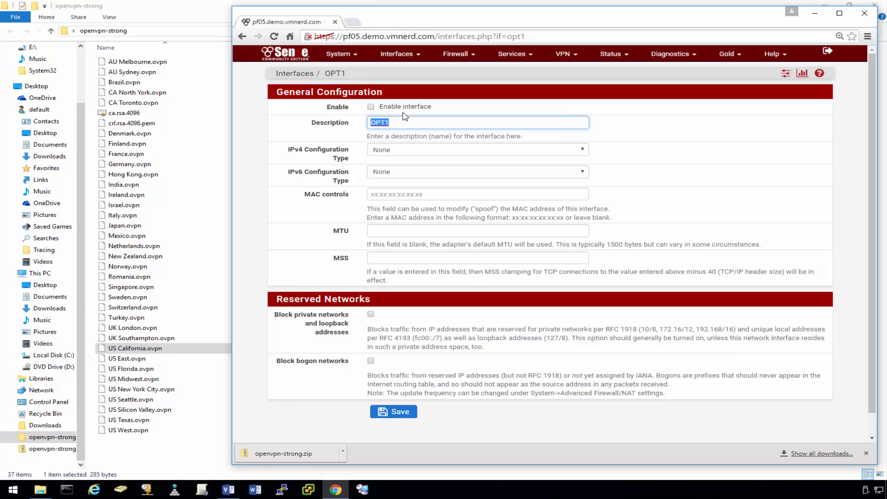
{"action": "type", "text": "PIAVPN"}
{"action": "left_click", "coordinate": [370, 106]}
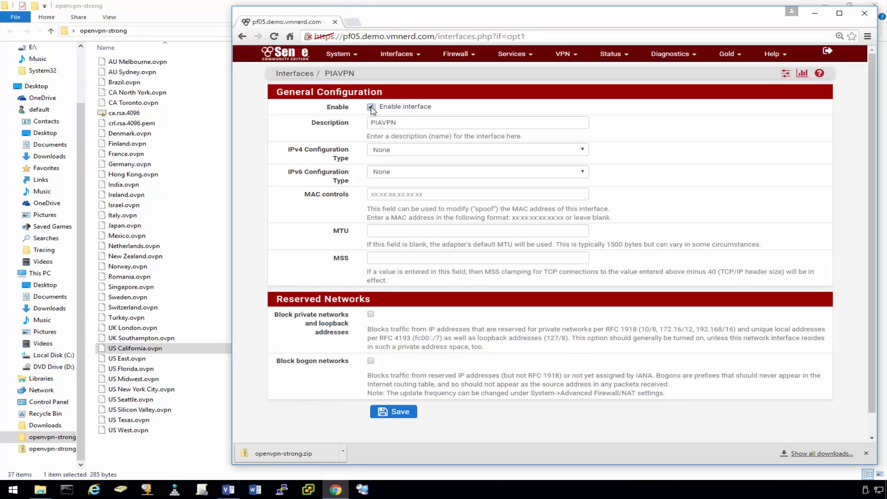
{"action": "left_click", "coordinate": [400, 411]}
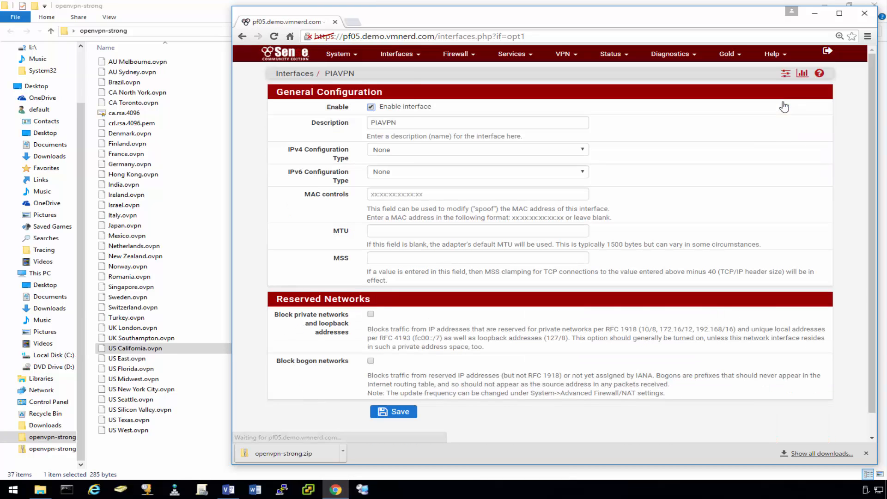
{"action": "mouse_move", "coordinate": [351, 54]}
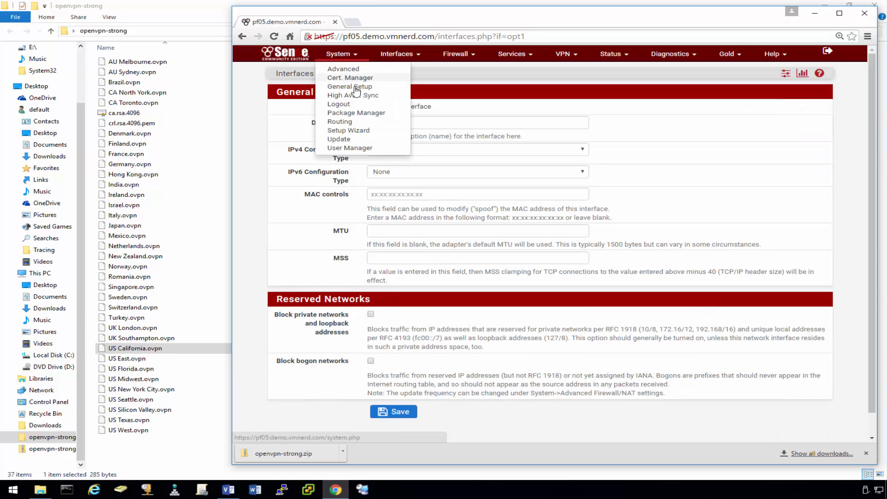
Set General Setup DNS servers to 209.222.18.222 and 209.222.18.218.
{"action": "left_click", "coordinate": [355, 89]}
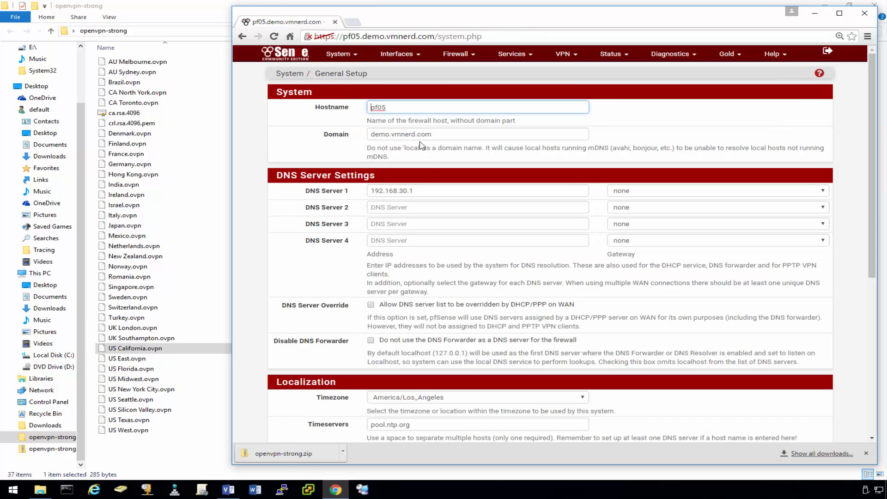
{"action": "left_click", "coordinate": [442, 191]}
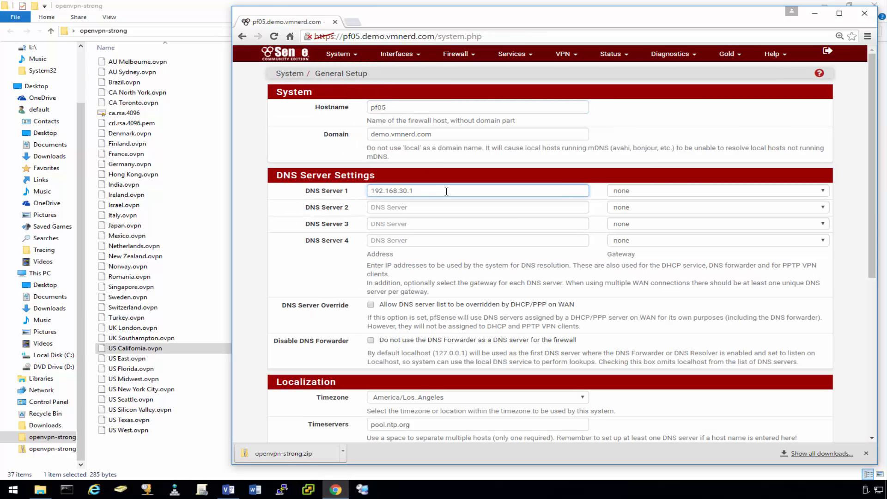
{"action": "left_click_drag", "start_coordinate": [419, 191], "coordinate": [369, 191]}
{"action": "type", "text": "209.22"}
{"action": "left_click", "coordinate": [429, 208]}
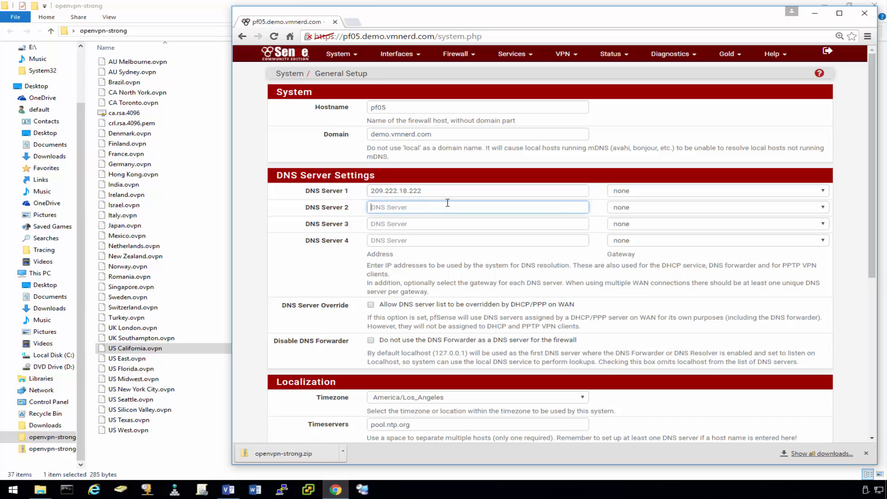
{"action": "type", "text": "209.222.18.218"}
Adjust the DNS server override option and save the General Setup changes.
{"action": "scroll", "coordinate": [444, 208], "scroll_direction": "down", "scroll_amount": 1}
{"action": "scroll", "coordinate": [440, 216], "scroll_direction": "down", "scroll_amount": 1}
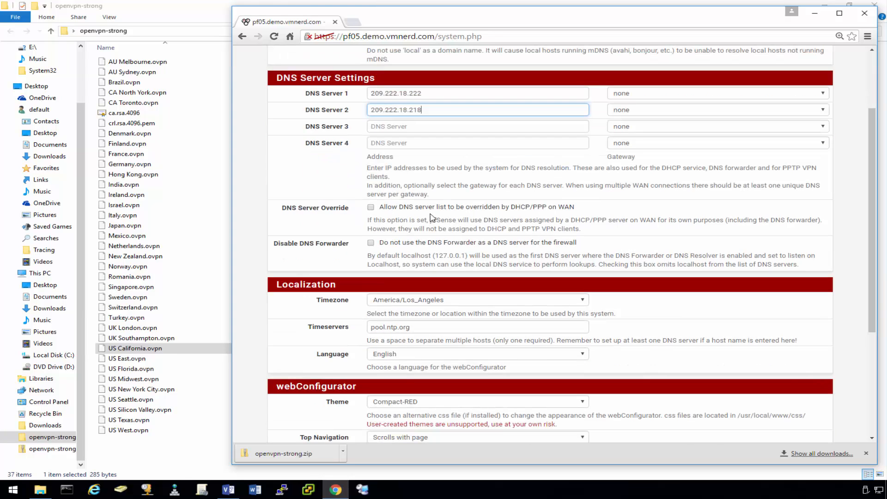
{"action": "left_click", "coordinate": [371, 207]}
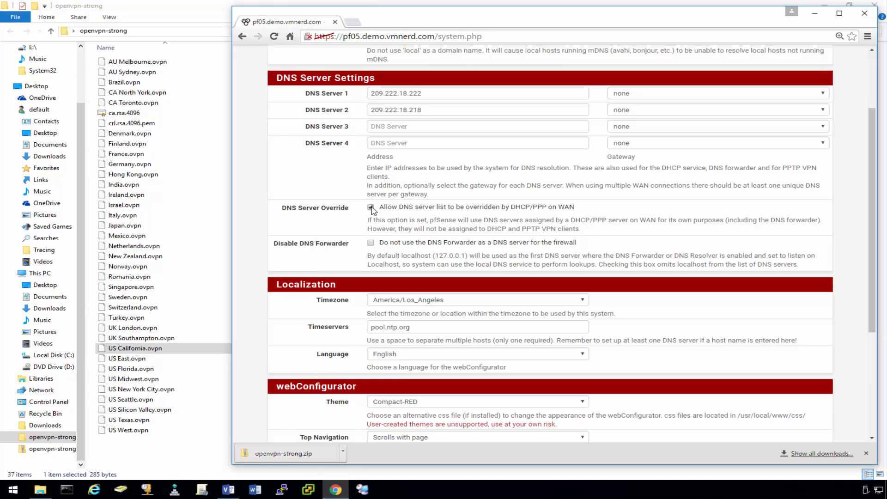
{"action": "scroll", "coordinate": [351, 213], "scroll_direction": "down", "scroll_amount": 4}
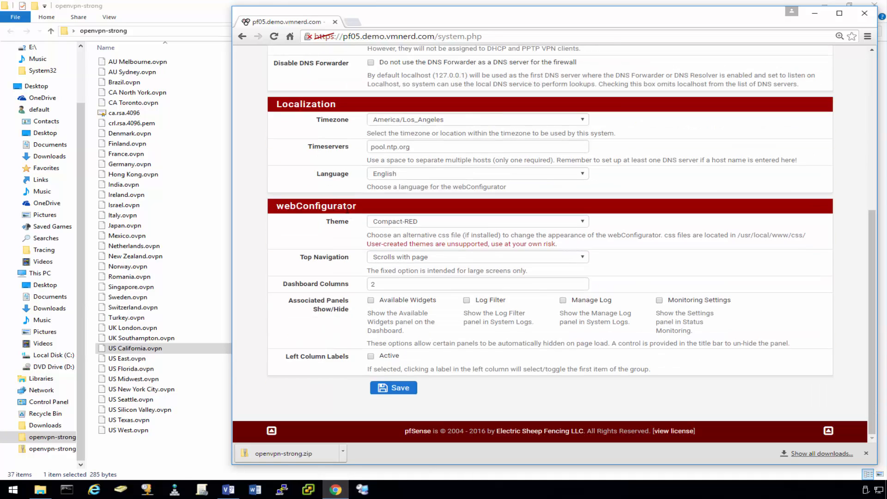
{"action": "left_click", "coordinate": [397, 388]}
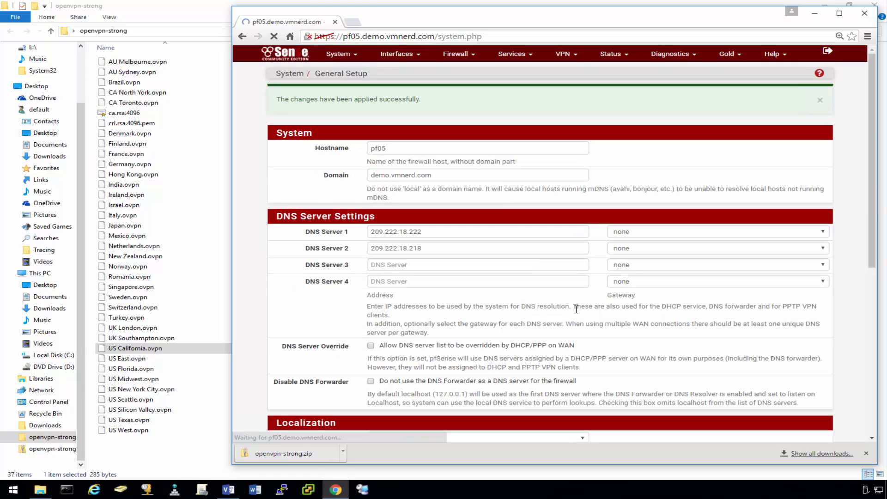
{"action": "left_click", "coordinate": [514, 55]}
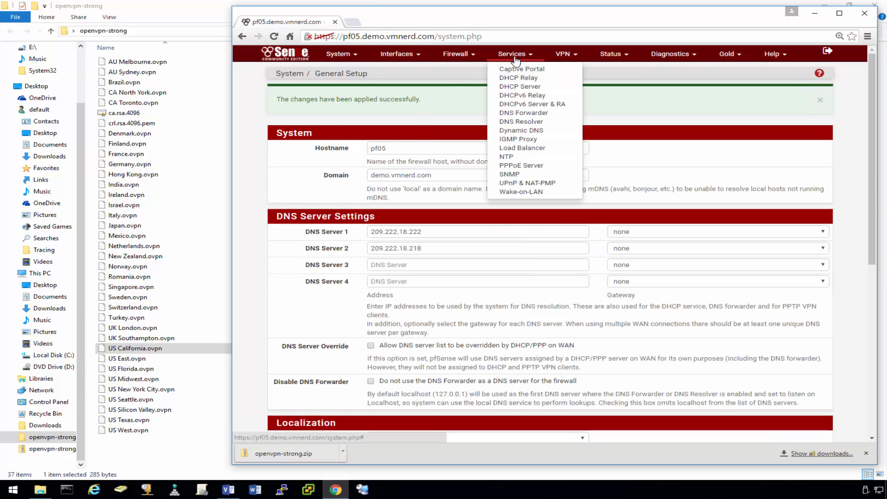
Make the DNS Resolver listen on LAN and send outgoing queries through PIAVPN.
{"action": "left_click", "coordinate": [530, 122]}
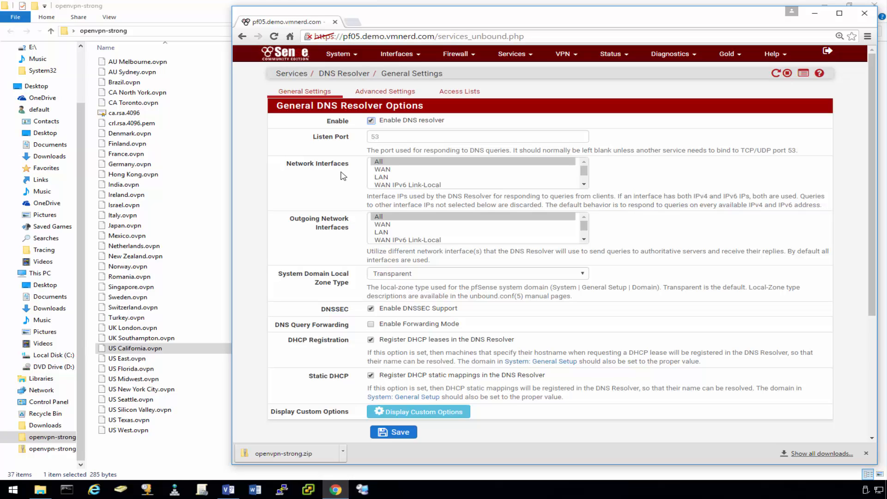
{"action": "left_click", "coordinate": [386, 178]}
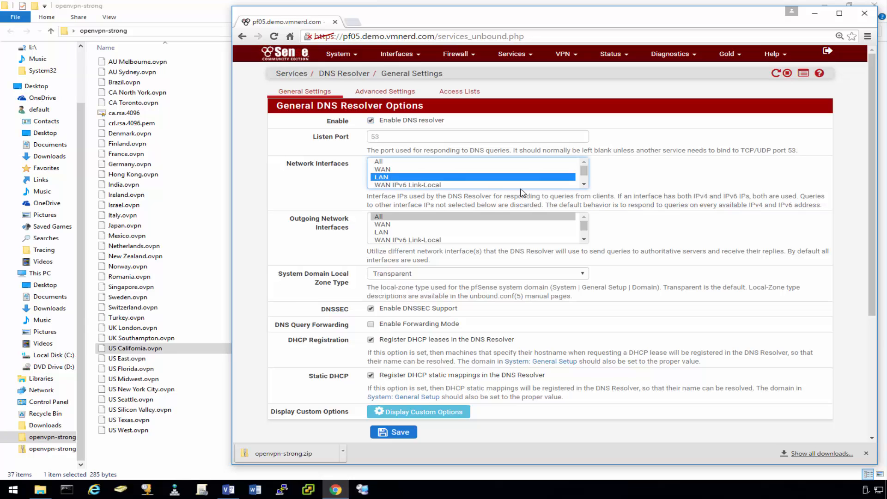
{"action": "left_click", "coordinate": [584, 184]}
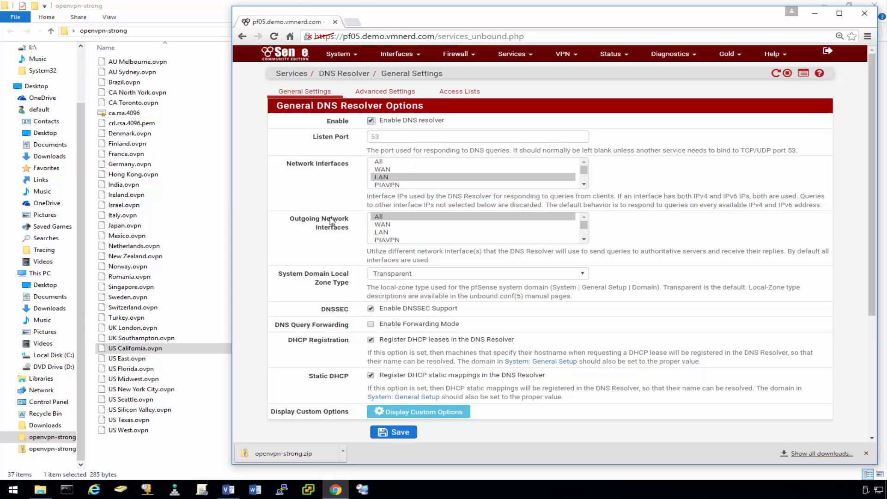
{"action": "left_click", "coordinate": [394, 241]}
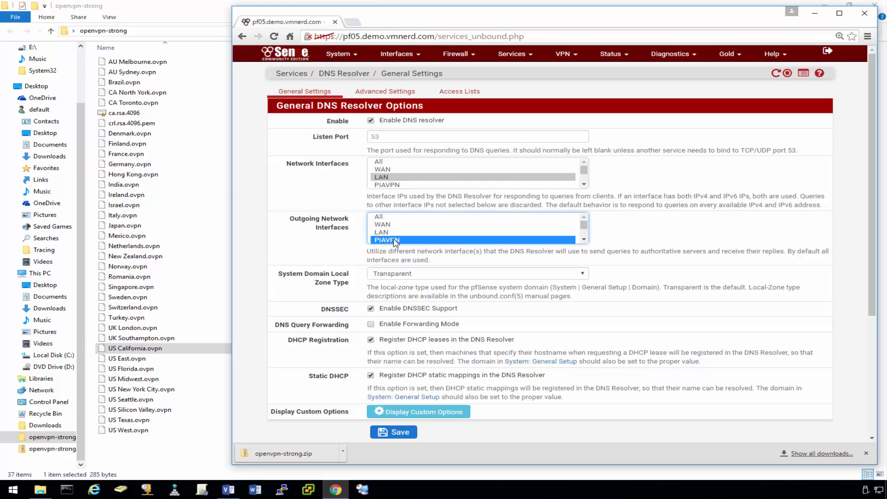
{"action": "left_click", "coordinate": [583, 239]}
{"action": "left_click", "coordinate": [584, 217]}
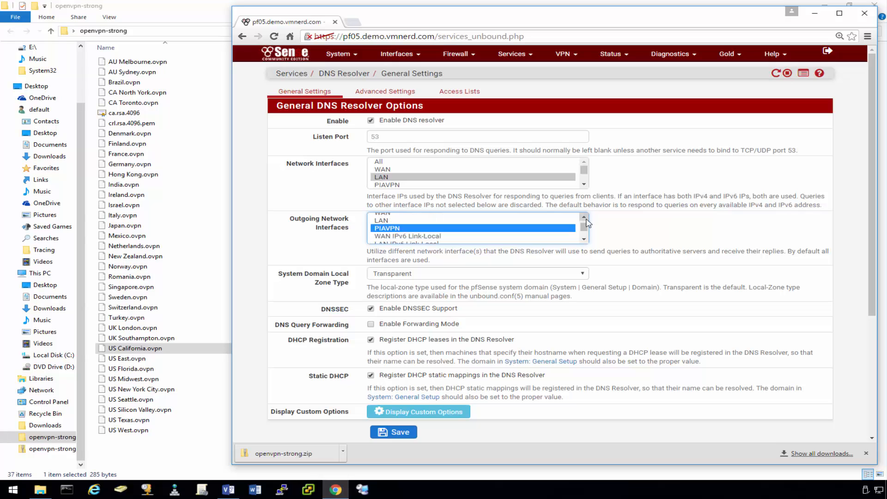
Enable DNS Resolver forwarding mode, then save and apply the changes.
{"action": "scroll", "coordinate": [370, 251], "scroll_direction": "down", "scroll_amount": 1}
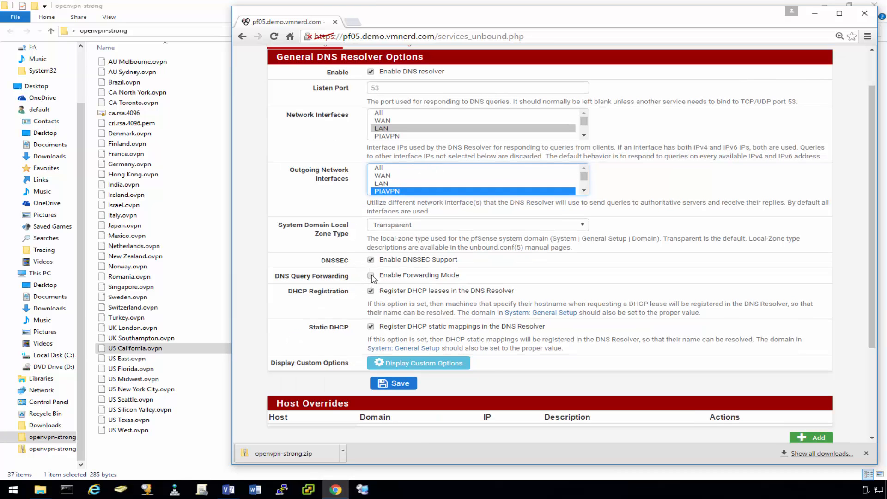
{"action": "left_click", "coordinate": [370, 276]}
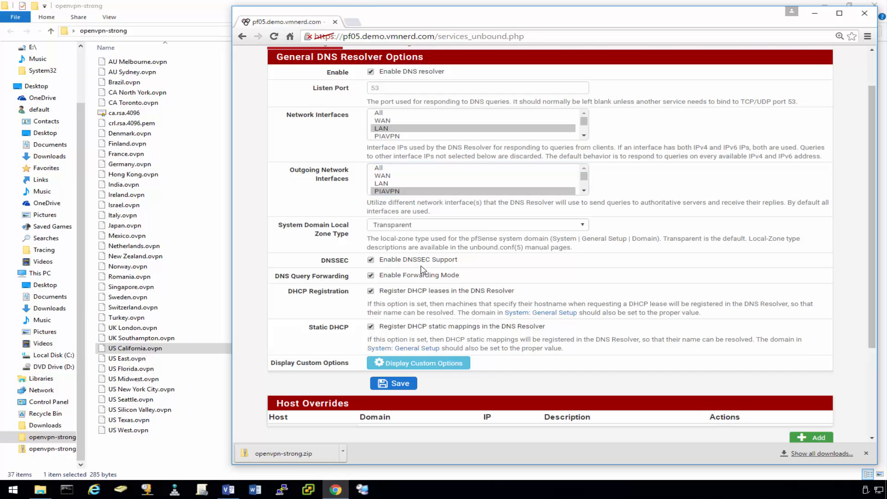
{"action": "left_click", "coordinate": [396, 385]}
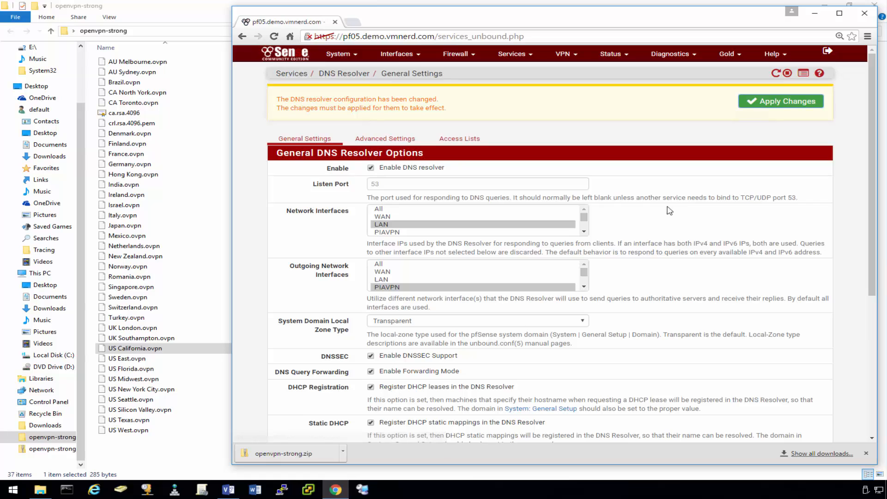
{"action": "left_click", "coordinate": [778, 105]}
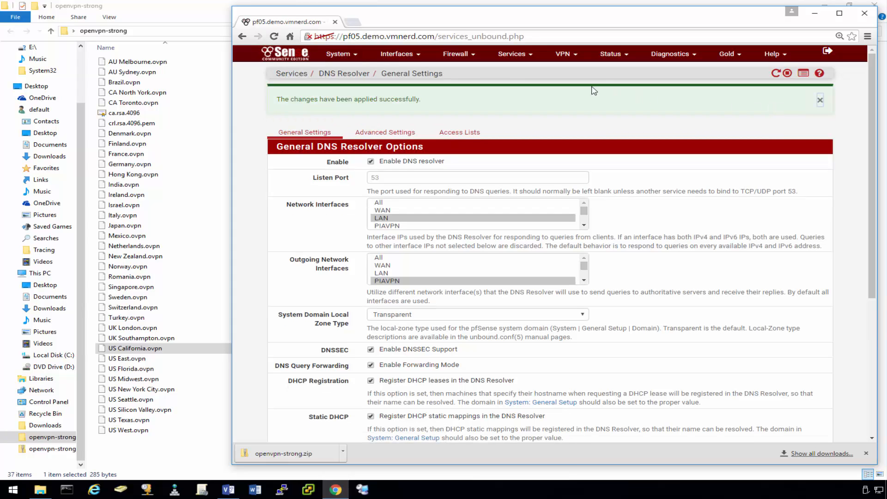
Switch outbound NAT to Manual mode and apply, creating four WAN mappings for localhost and 192.168.89.0/24.
{"action": "left_click", "coordinate": [459, 54]}
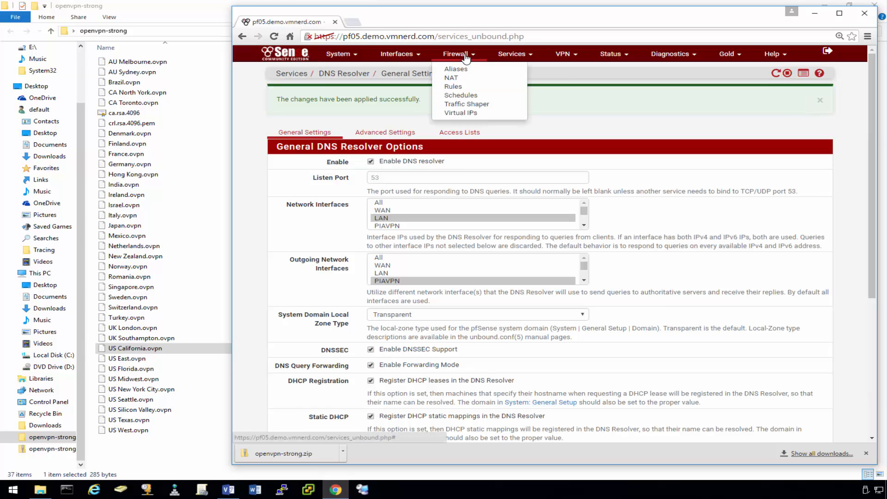
{"action": "left_click", "coordinate": [452, 79]}
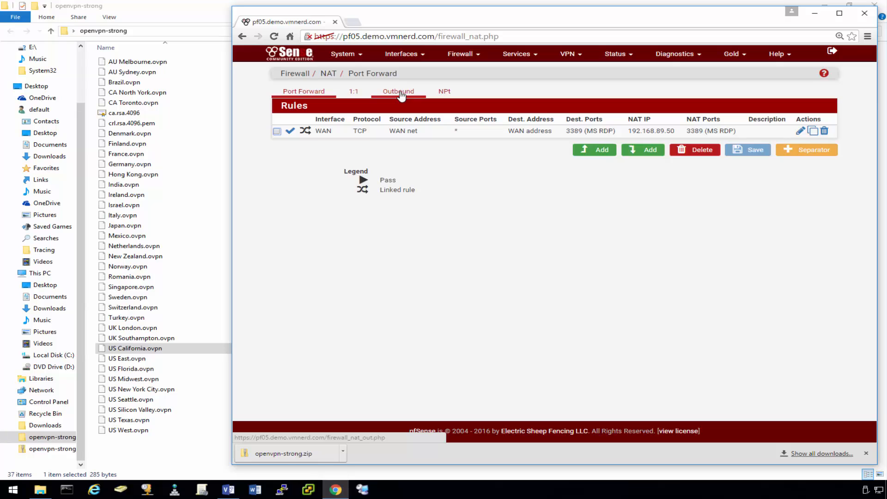
{"action": "left_click", "coordinate": [401, 95]}
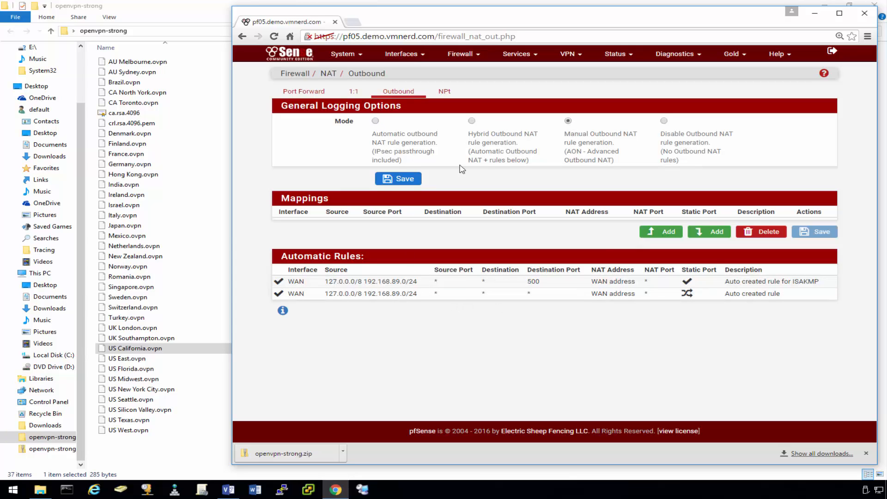
{"action": "left_click", "coordinate": [402, 182]}
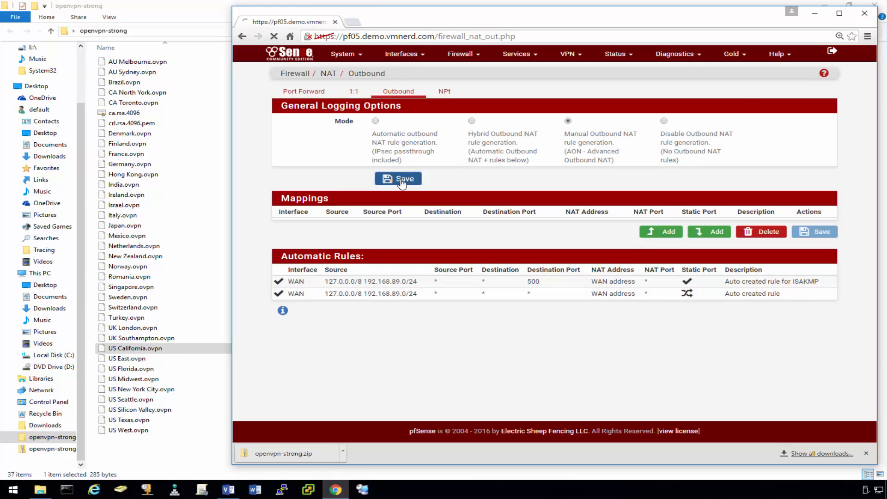
{"action": "left_click", "coordinate": [778, 110]}
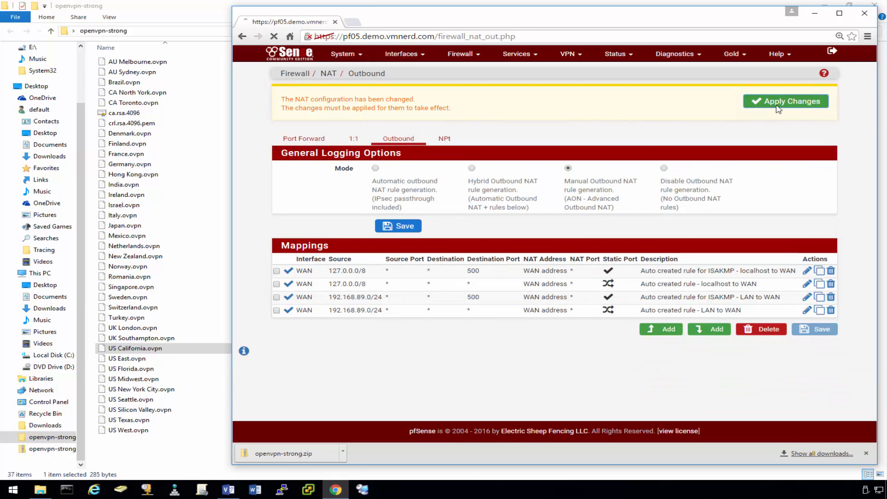
{"action": "left_click", "coordinate": [825, 103]}
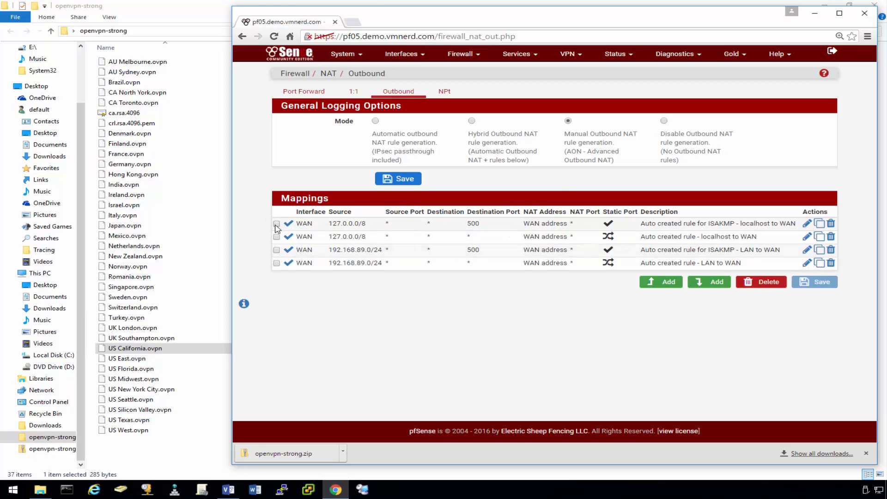
Copy the first outbound mapping and the localhost-to-WAN mapping onto the PIAVPN interface.
{"action": "left_click", "coordinate": [819, 224]}
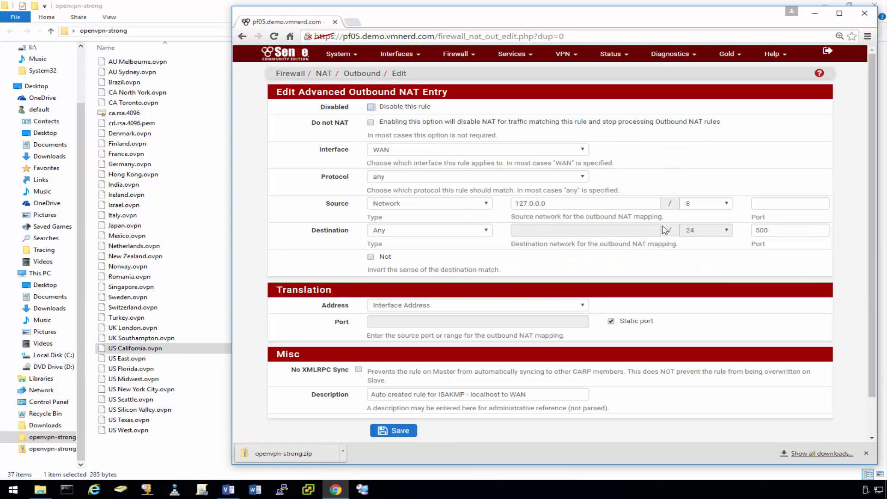
{"action": "left_click", "coordinate": [583, 150]}
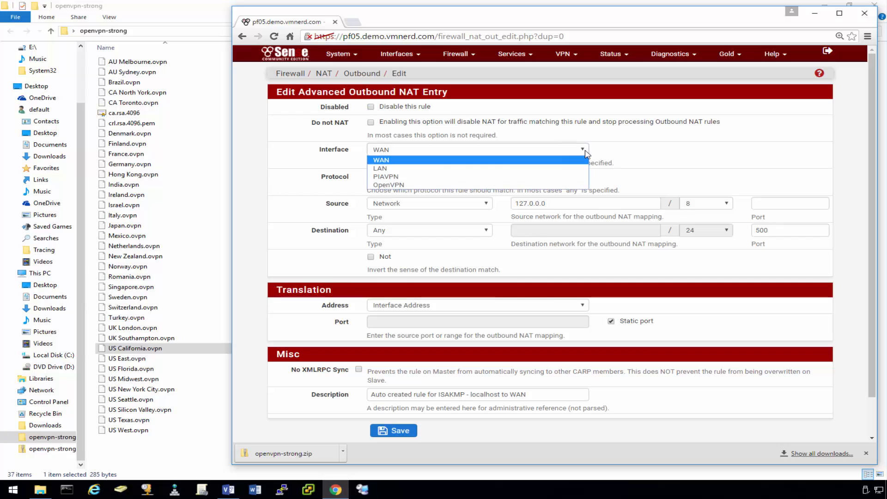
{"action": "left_click", "coordinate": [422, 177]}
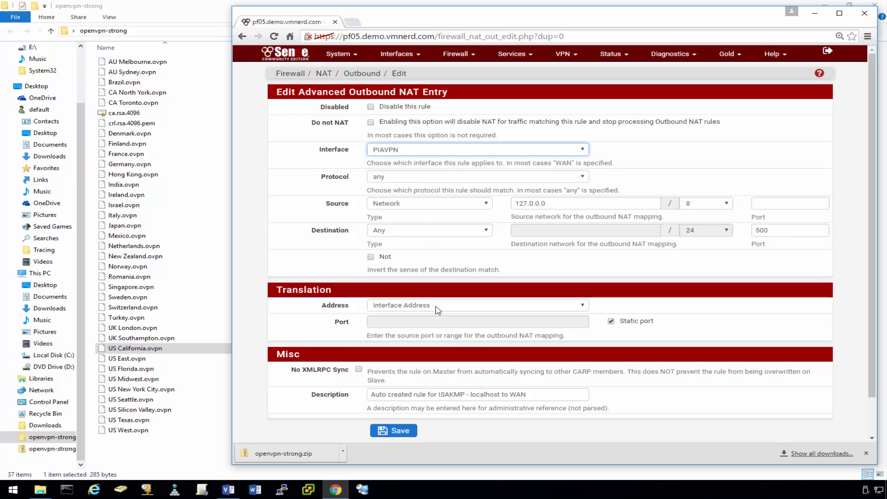
{"action": "left_click", "coordinate": [402, 434]}
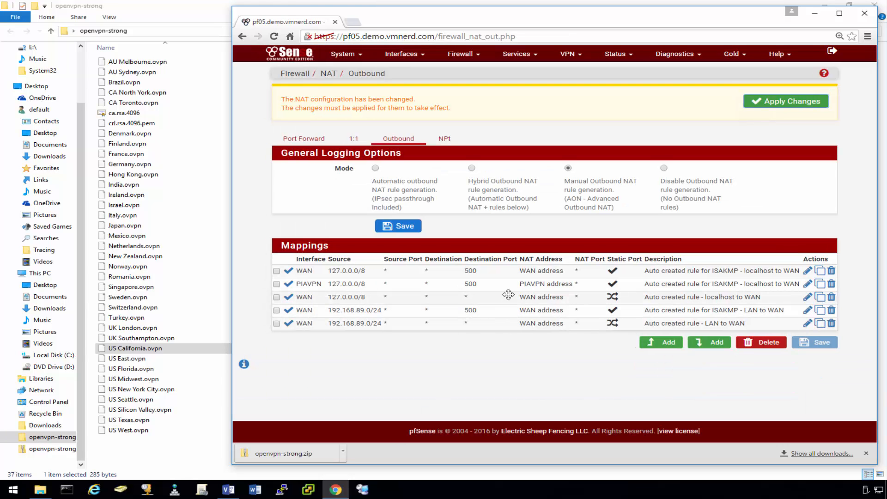
{"action": "left_click", "coordinate": [820, 298]}
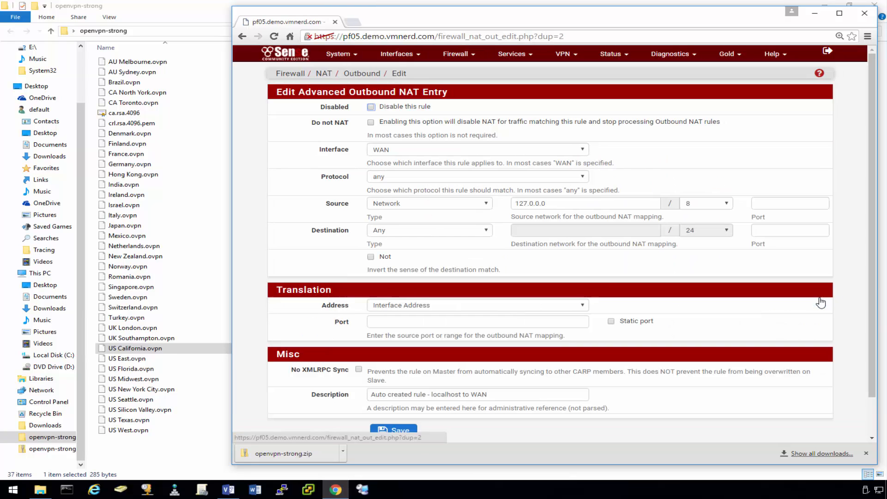
{"action": "left_click", "coordinate": [443, 150]}
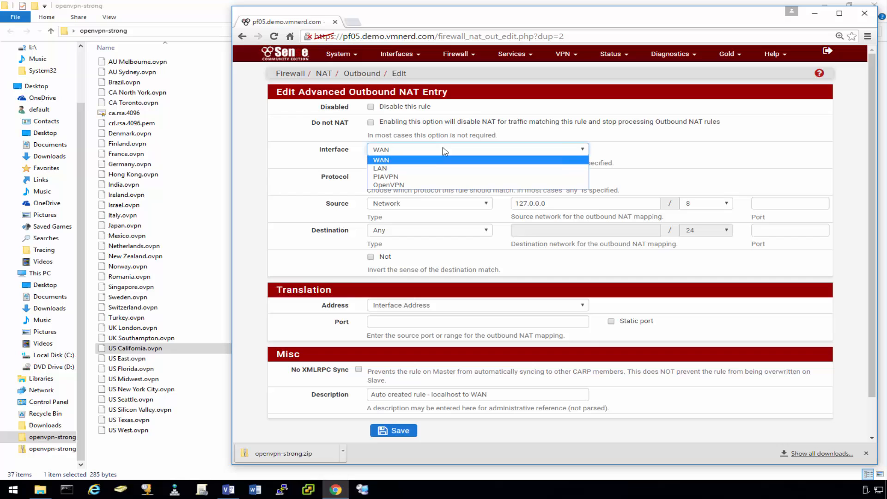
{"action": "left_click", "coordinate": [421, 179]}
{"action": "left_click", "coordinate": [403, 431]}
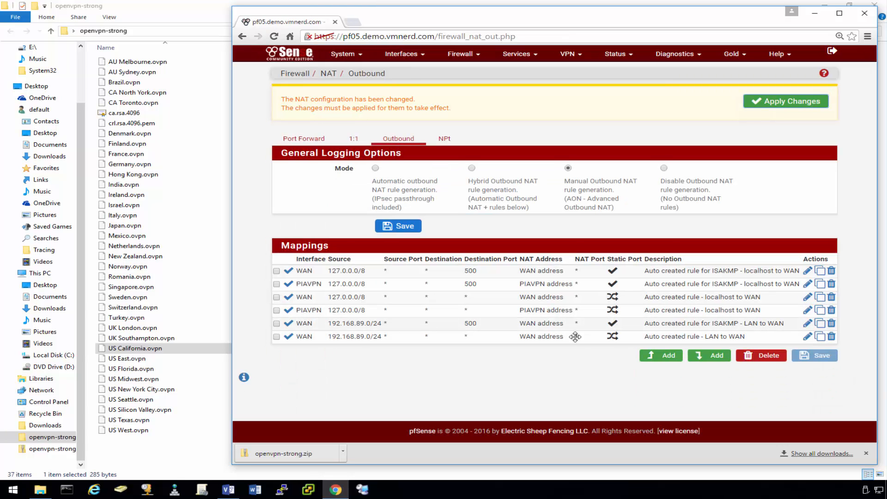
Copy the ISAKMP LAN and LAN-to-WAN mappings onto PIAVPN and apply the NAT changes.
{"action": "left_click", "coordinate": [820, 325]}
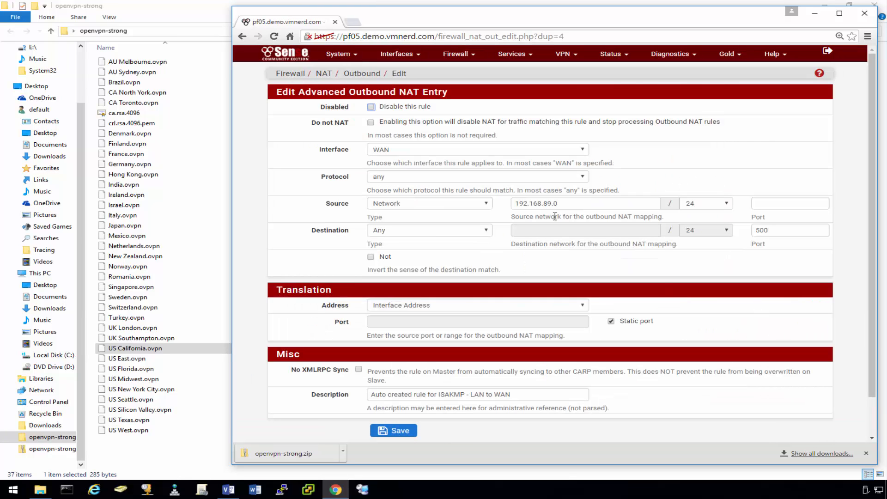
{"action": "left_click", "coordinate": [479, 151]}
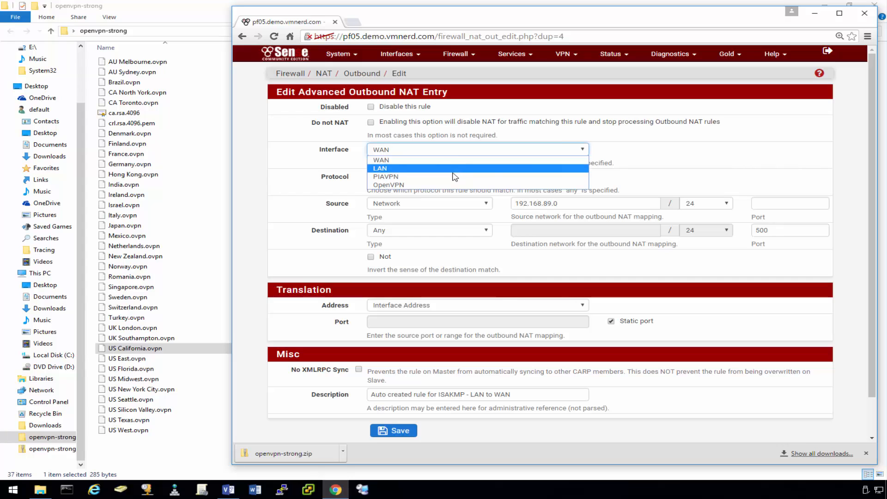
{"action": "left_click", "coordinate": [386, 176]}
{"action": "left_click", "coordinate": [396, 431]}
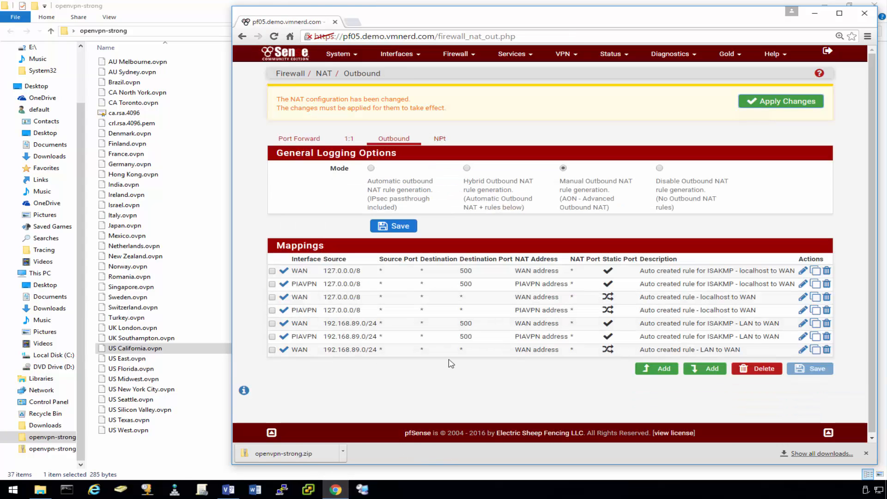
{"action": "left_click", "coordinate": [815, 350]}
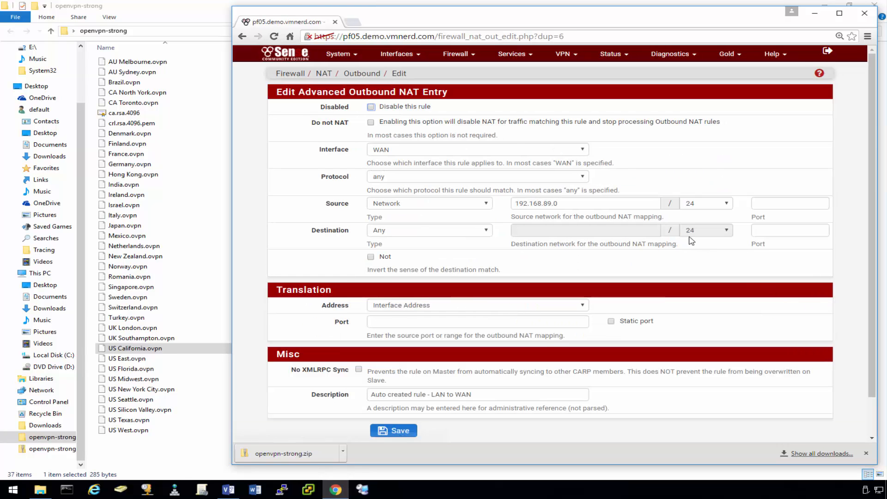
{"action": "left_click", "coordinate": [439, 153]}
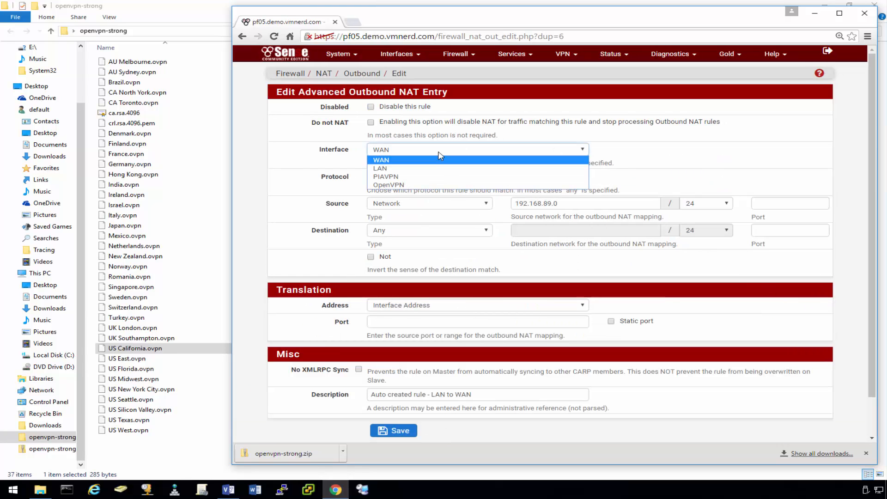
{"action": "left_click", "coordinate": [421, 176]}
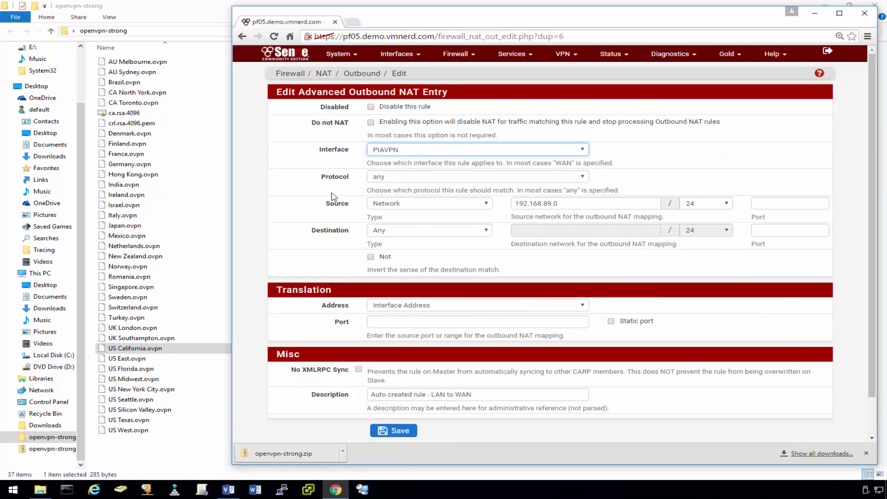
{"action": "left_click", "coordinate": [425, 426]}
{"action": "left_click", "coordinate": [770, 105]}
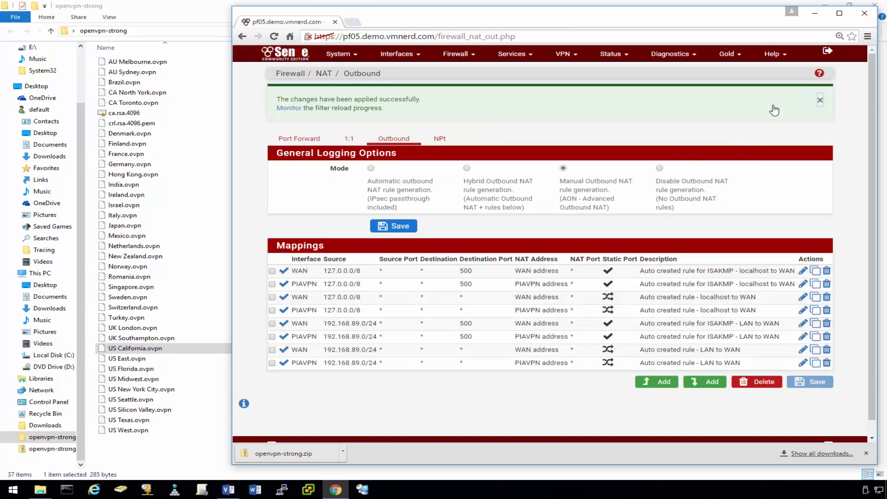
Close the NAT-applied notice and bring up the Firewall menu over the eight outbound mappings.
{"action": "left_click", "coordinate": [818, 104]}
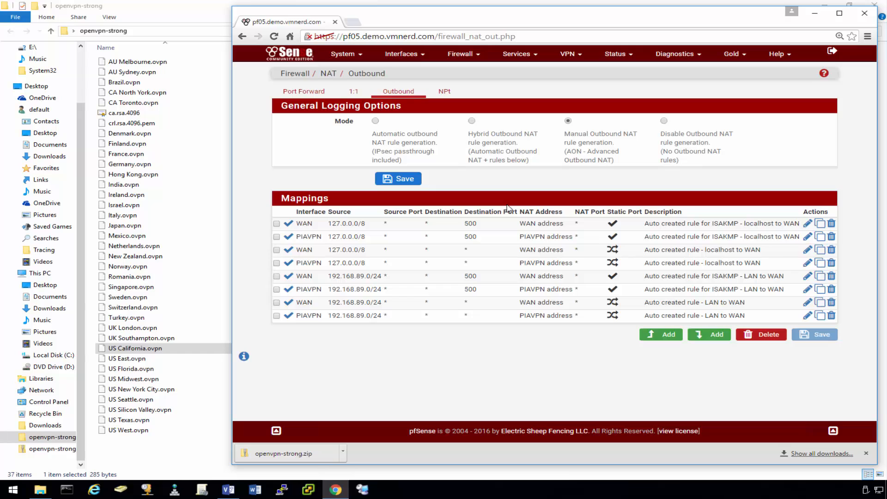
{"action": "left_click", "coordinate": [472, 57]}
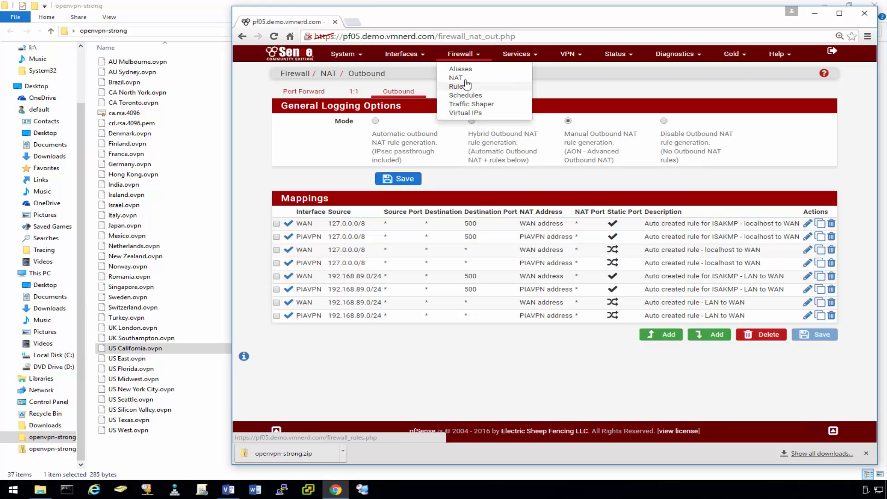
Create a new firewall alias named VPNOnly, save it, and apply the alias changes.
{"action": "left_click", "coordinate": [470, 71]}
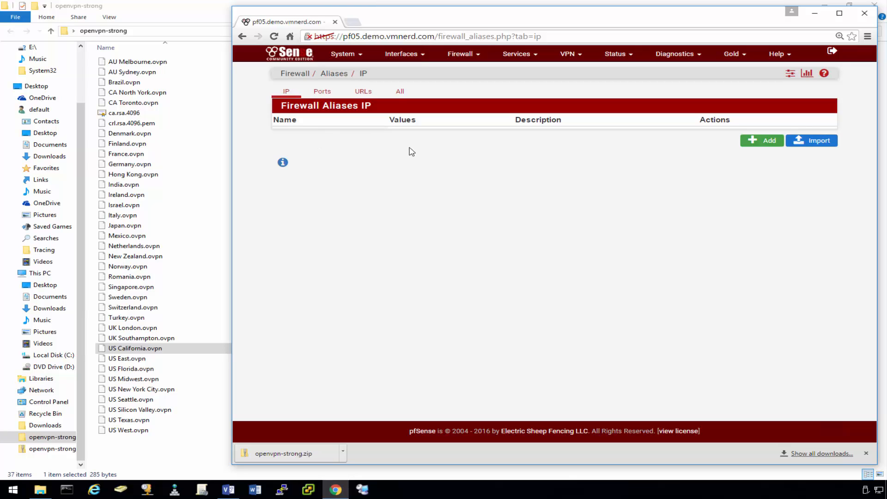
{"action": "left_click", "coordinate": [769, 143]}
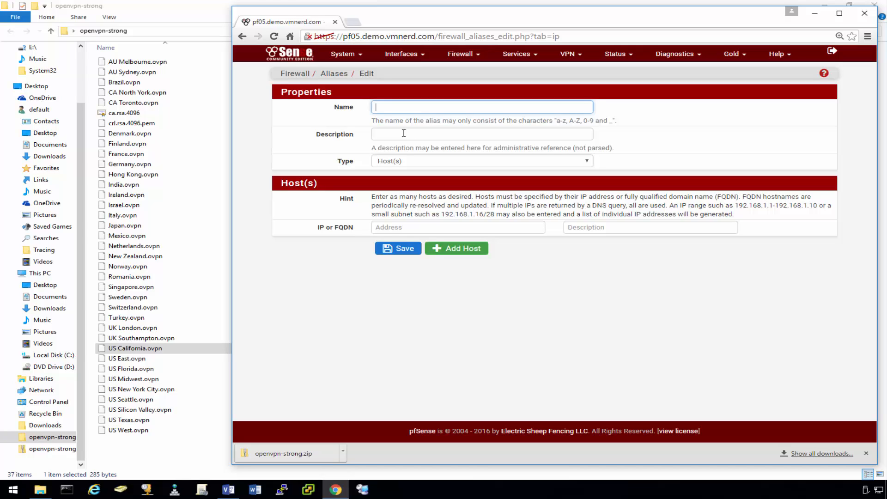
{"action": "type", "text": "VPNOnly"}
{"action": "left_click", "coordinate": [403, 250]}
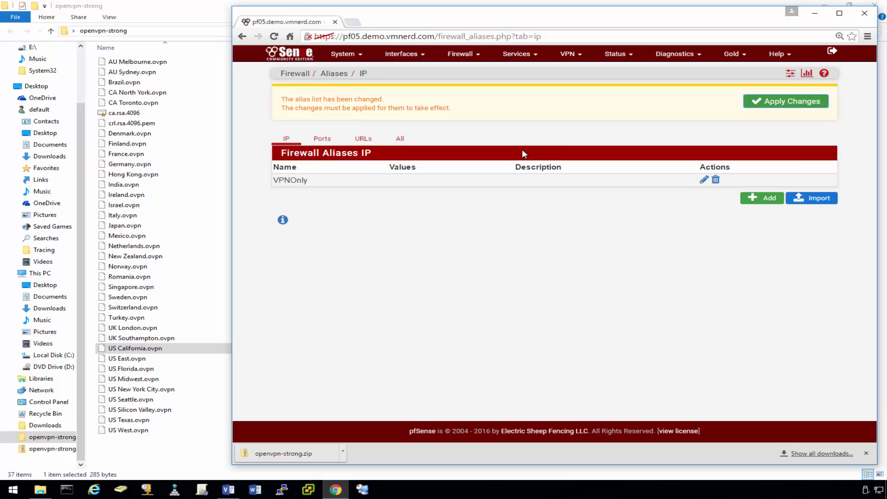
{"action": "left_click", "coordinate": [786, 101]}
{"action": "left_click", "coordinate": [825, 100]}
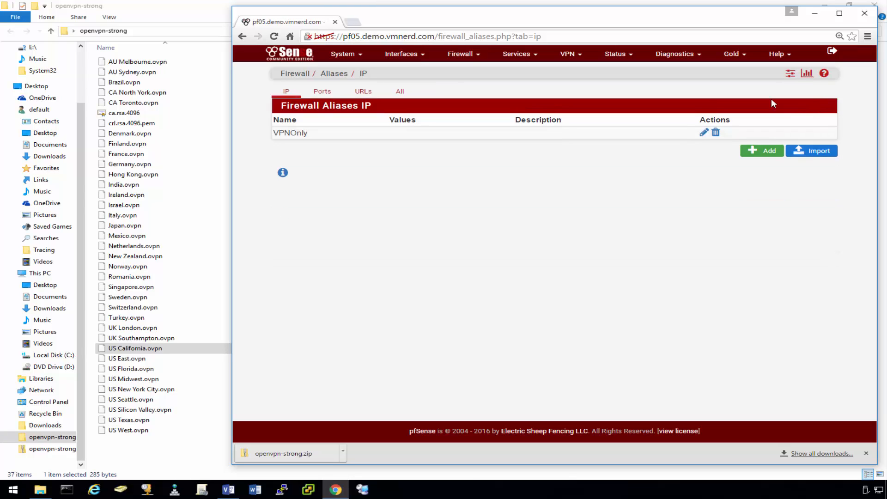
{"action": "left_click", "coordinate": [467, 55]}
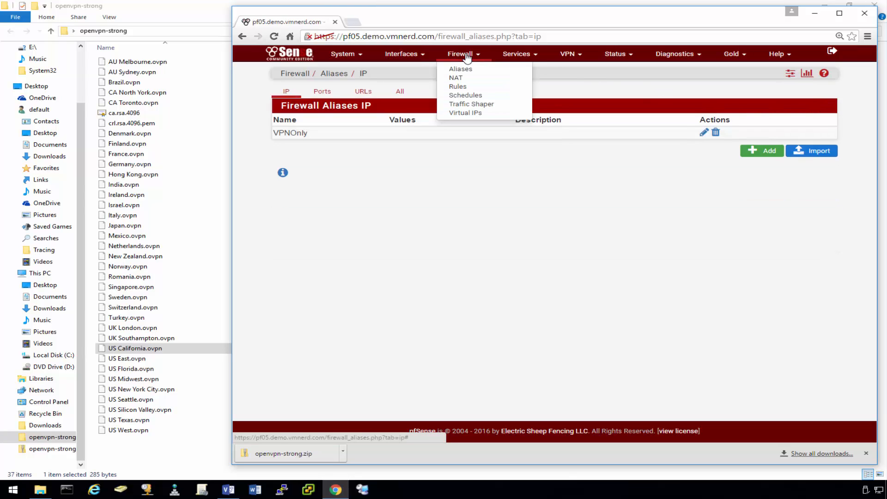
Duplicate the LAN interface's 'Default allow LAN to any rule' from the firewall rules list.
{"action": "left_click", "coordinate": [466, 87]}
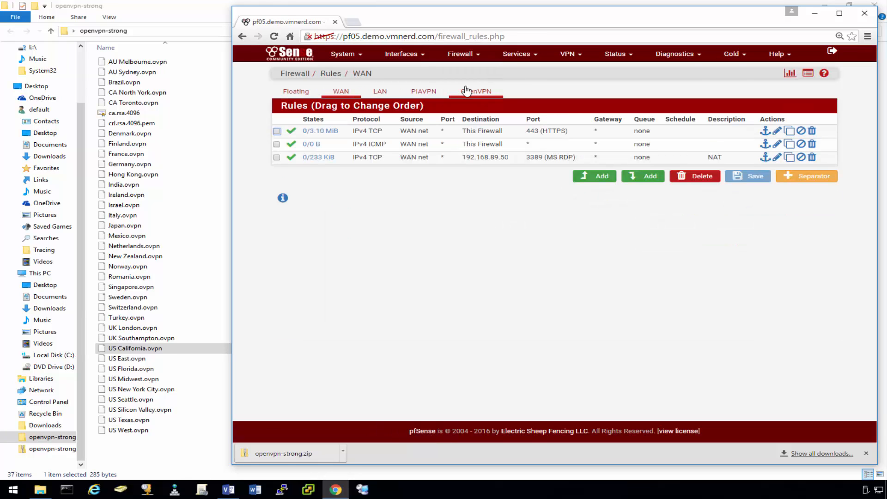
{"action": "left_click", "coordinate": [380, 94]}
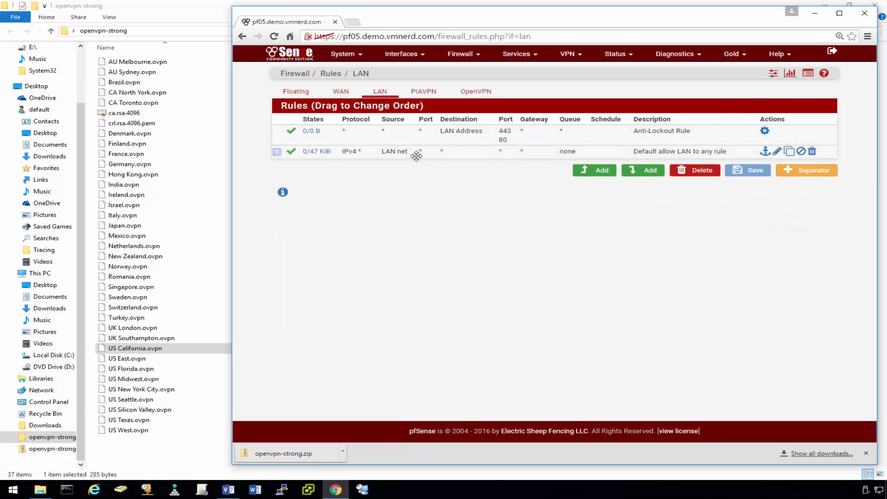
{"action": "left_click", "coordinate": [790, 153]}
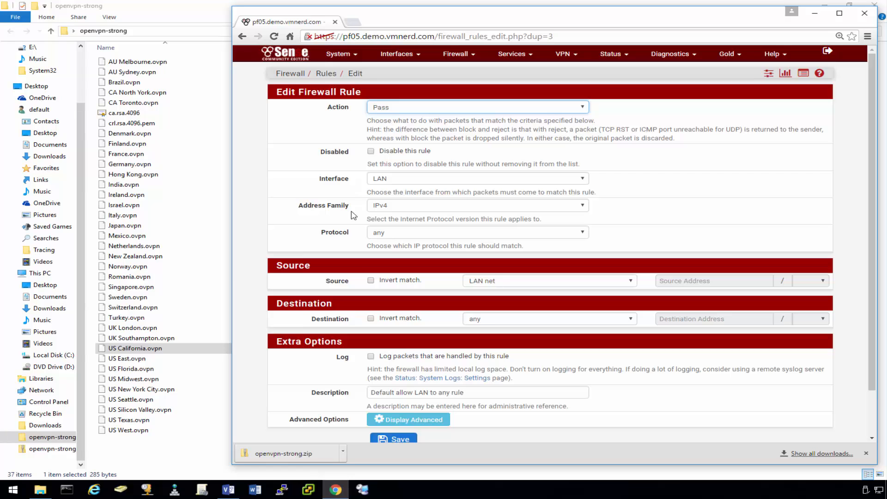
Set the copied rule's source to Single host or alias VPNOnly.
{"action": "scroll", "coordinate": [613, 232], "scroll_direction": "down", "scroll_amount": 1}
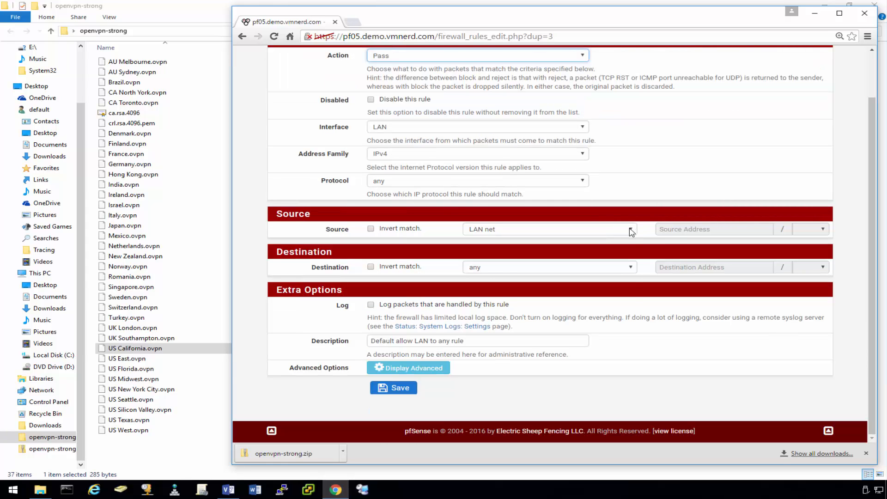
{"action": "left_click", "coordinate": [631, 229]}
{"action": "left_click", "coordinate": [527, 250]}
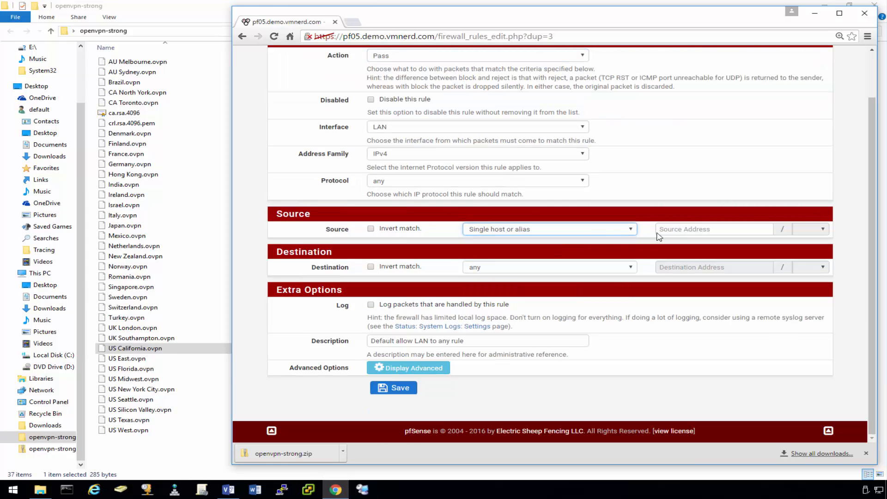
{"action": "left_click", "coordinate": [686, 231]}
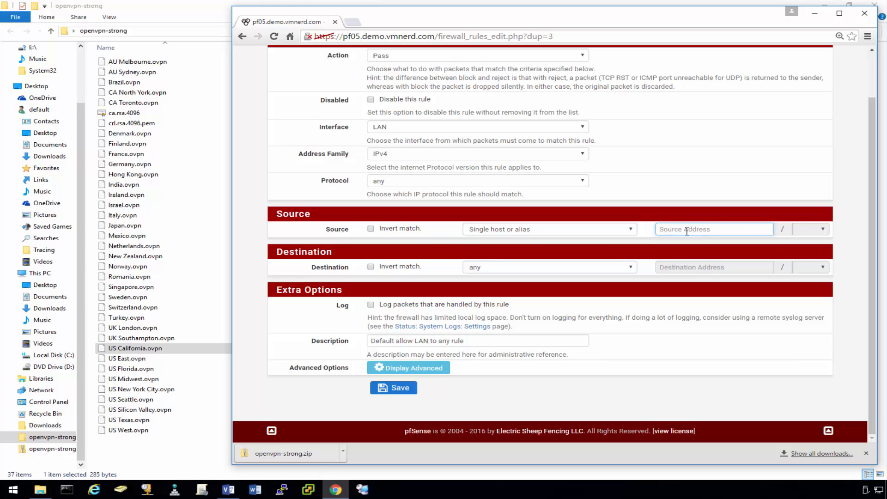
{"action": "type", "text": "V"}
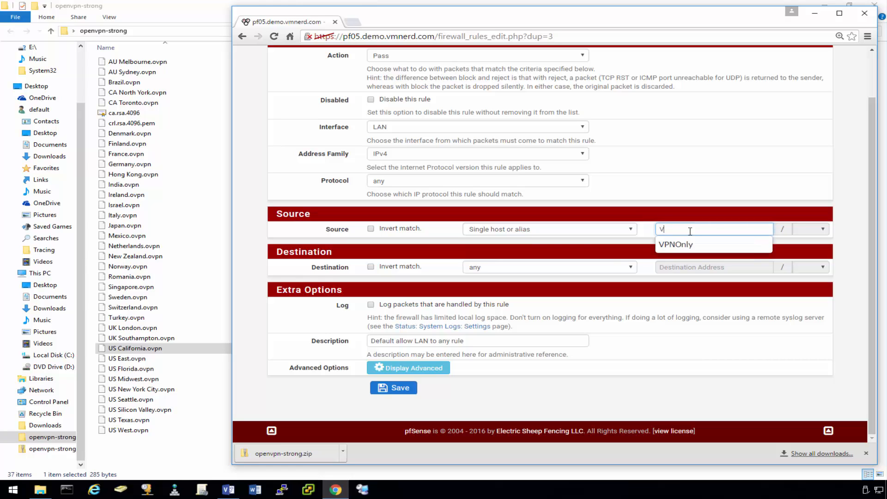
{"action": "left_click", "coordinate": [680, 245]}
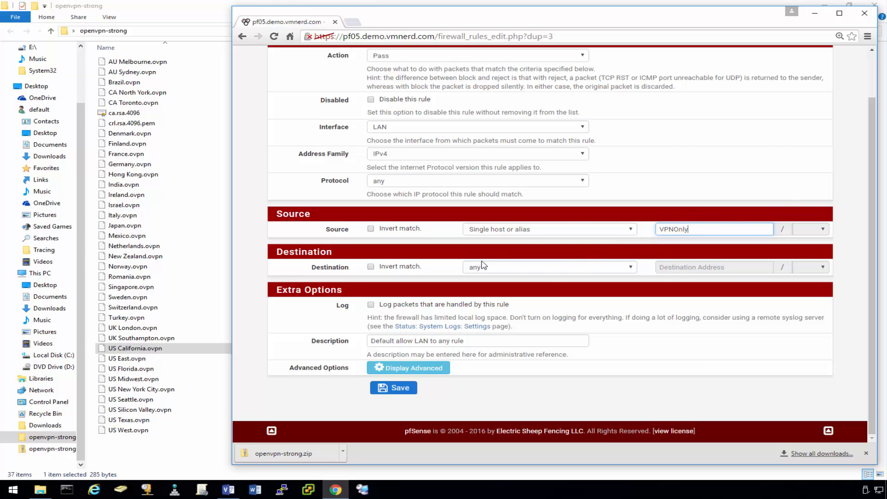
Give the rule gateway PIAVPN_VPNV4, save it, and move it above the default LAN rule.
{"action": "left_click", "coordinate": [416, 369]}
{"action": "scroll", "coordinate": [291, 301], "scroll_direction": "down", "scroll_amount": 15}
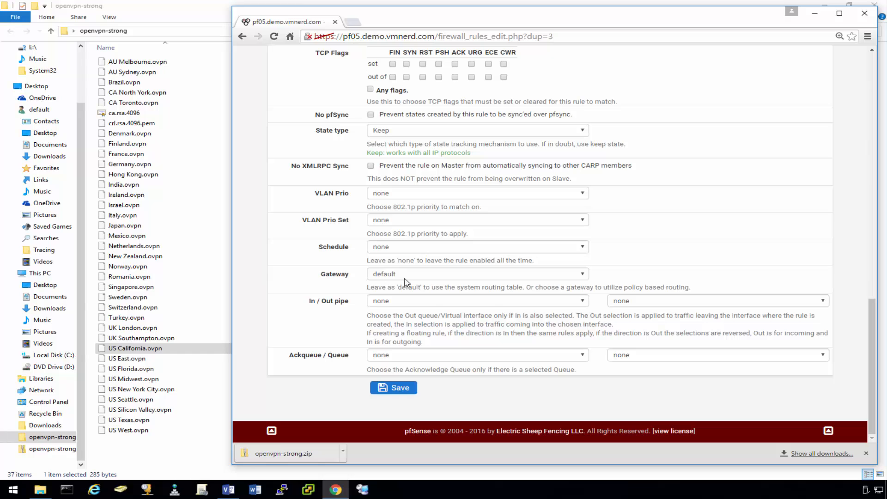
{"action": "left_click", "coordinate": [405, 277]}
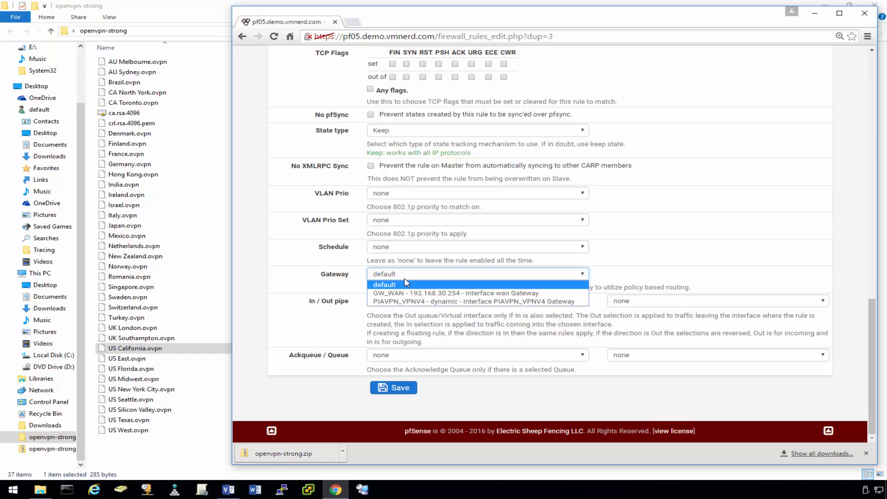
{"action": "left_click", "coordinate": [399, 301]}
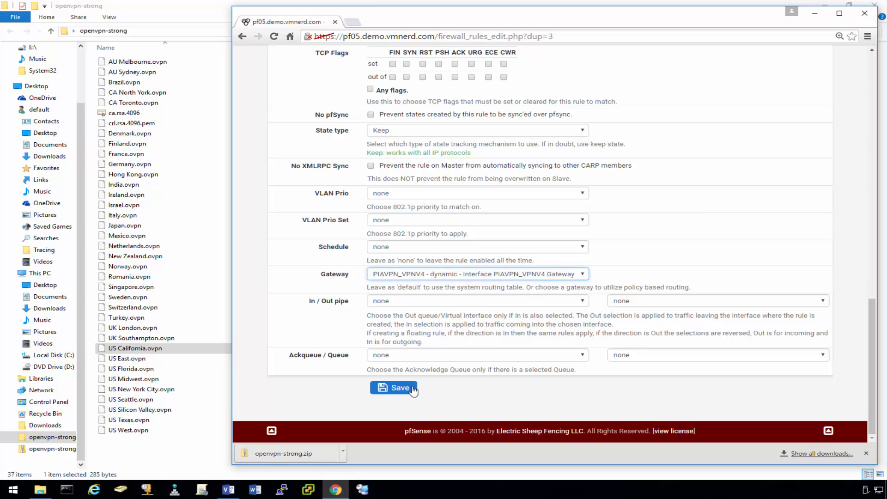
{"action": "left_click", "coordinate": [393, 387]}
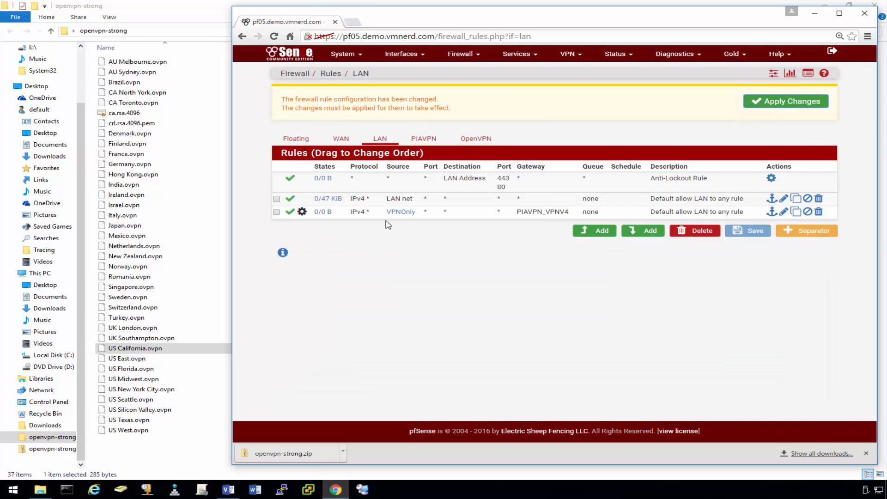
{"action": "mouse_move", "coordinate": [327, 216]}
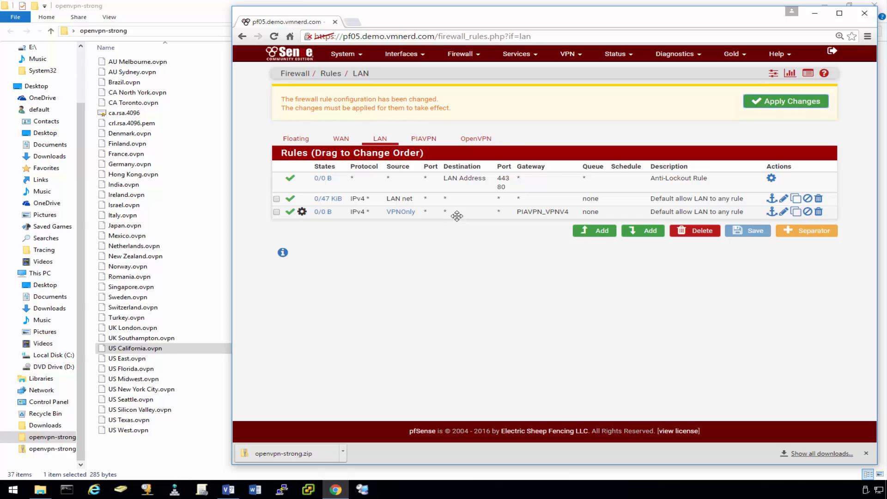
{"action": "left_click_drag", "start_coordinate": [456, 210], "coordinate": [458, 200]}
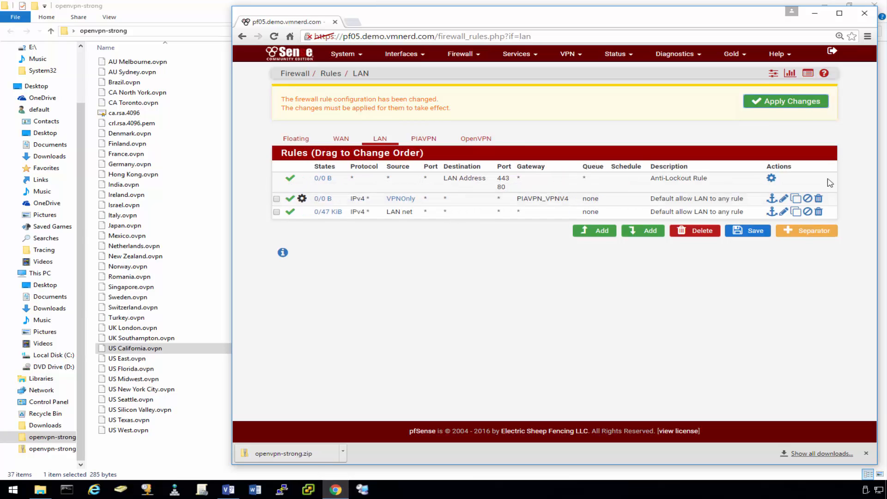
Save the new LAN rule order, set the LAN net allow rule's gateway to GW_WAN, and apply.
{"action": "left_click", "coordinate": [756, 232]}
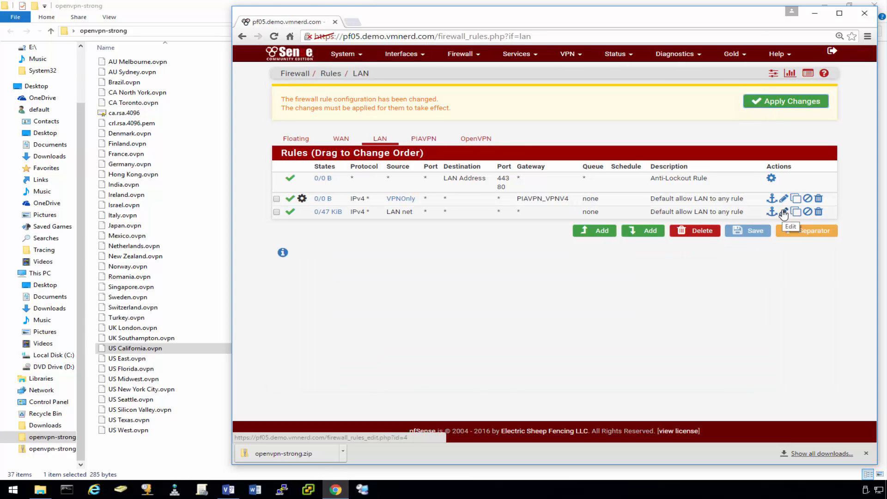
{"action": "left_click", "coordinate": [784, 211]}
{"action": "scroll", "coordinate": [338, 249], "scroll_direction": "down", "scroll_amount": 2}
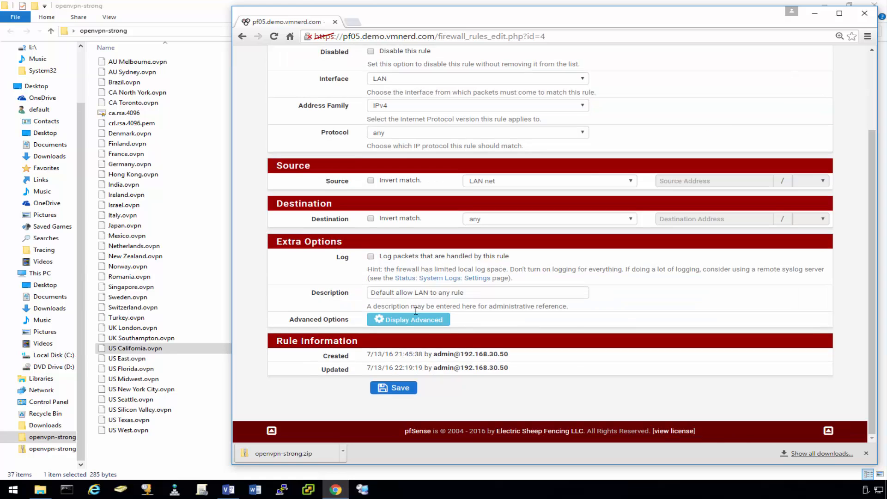
{"action": "left_click", "coordinate": [402, 326]}
{"action": "scroll", "coordinate": [293, 292], "scroll_direction": "down", "scroll_amount": 5}
{"action": "scroll", "coordinate": [295, 289], "scroll_direction": "down", "scroll_amount": 10}
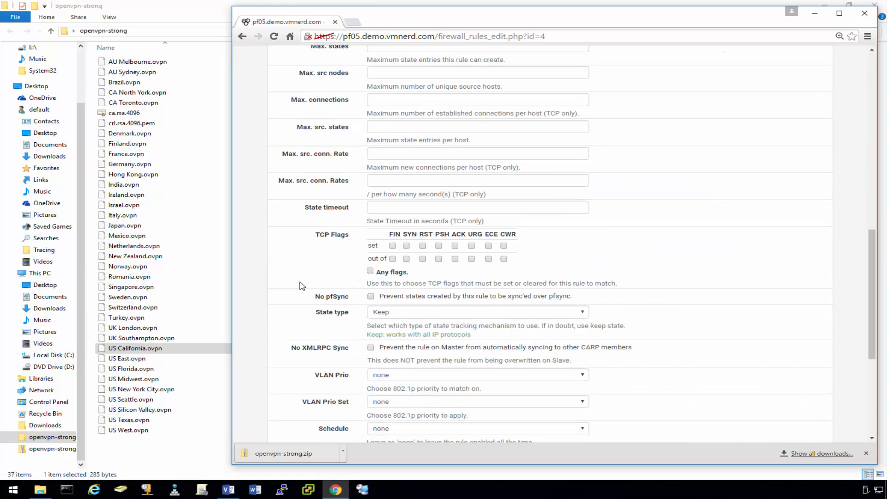
{"action": "left_click", "coordinate": [418, 227]}
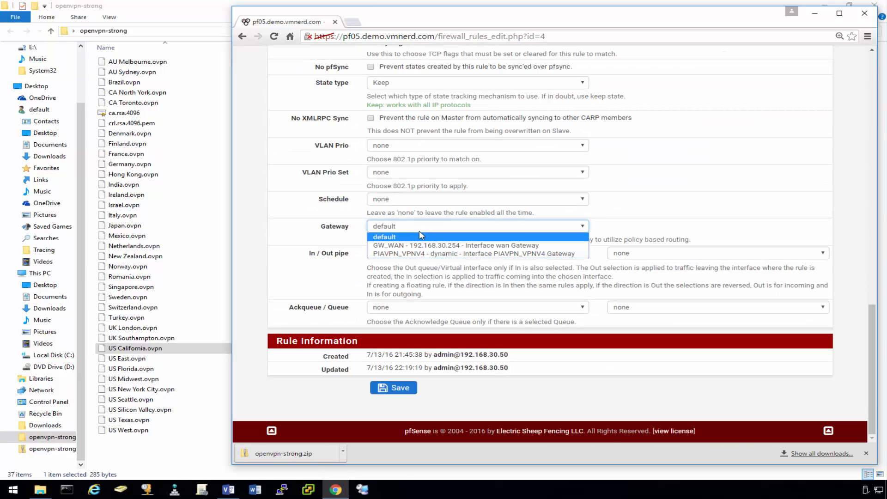
{"action": "left_click", "coordinate": [421, 244]}
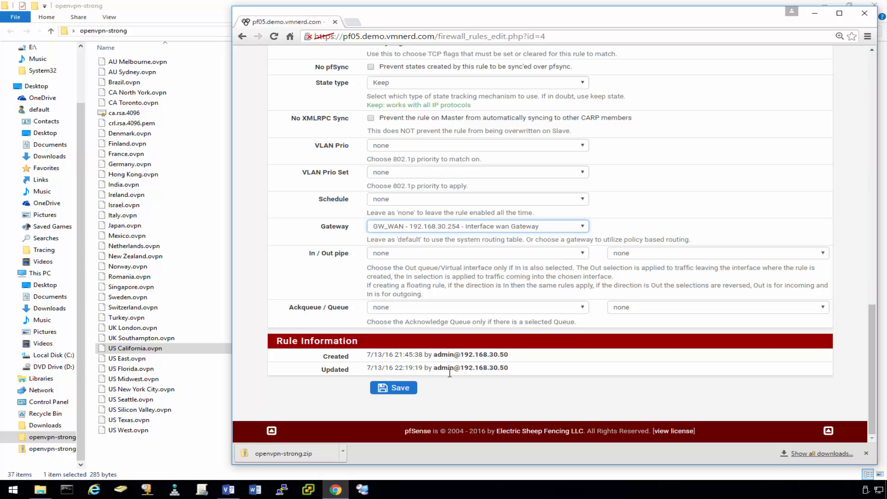
{"action": "left_click", "coordinate": [395, 388]}
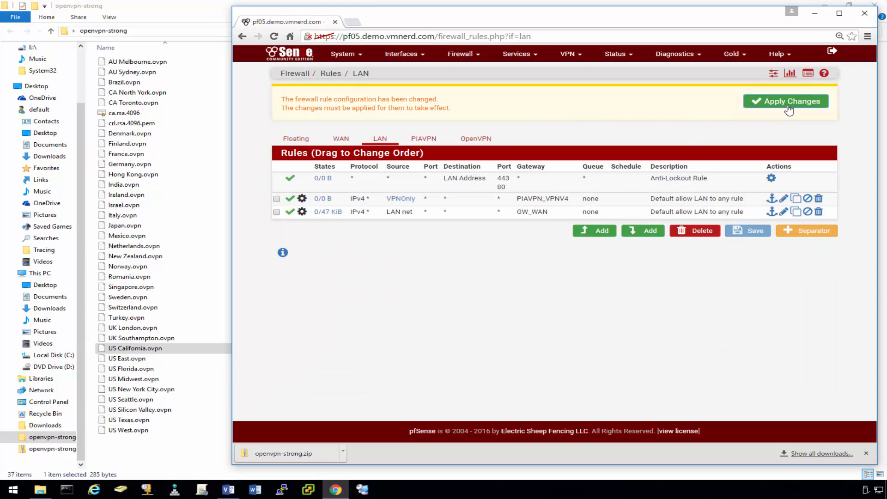
{"action": "left_click", "coordinate": [785, 104]}
{"action": "left_click", "coordinate": [825, 101]}
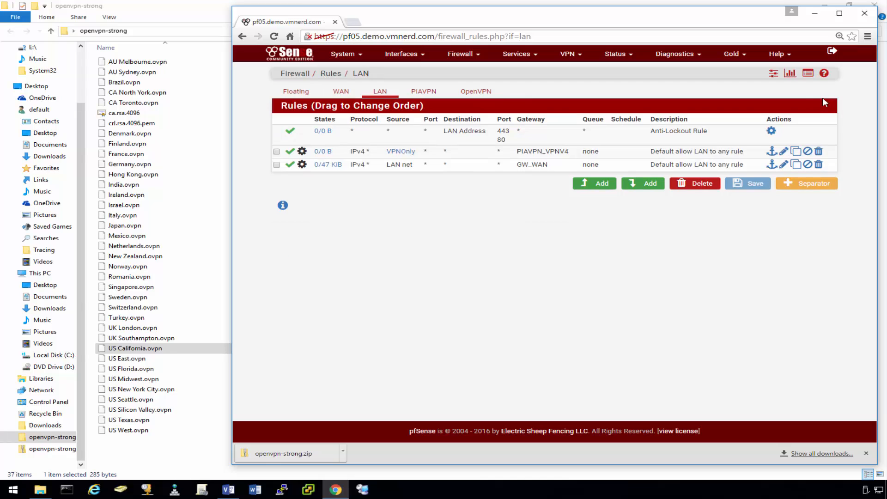
Save the PIAVPN_VPNV4 gateway with Disable Gateway Monitoring still checked and apply the gateway changes.
{"action": "left_click", "coordinate": [356, 54]}
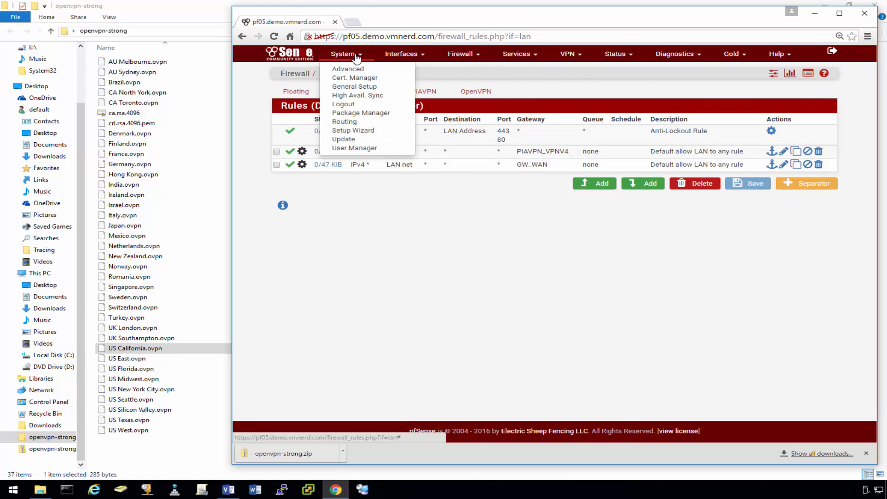
{"action": "left_click", "coordinate": [326, 122]}
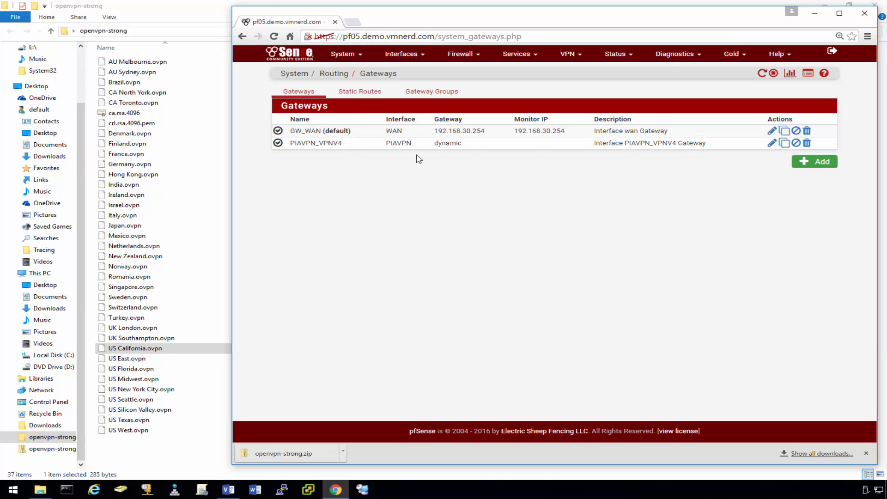
{"action": "left_click", "coordinate": [771, 142]}
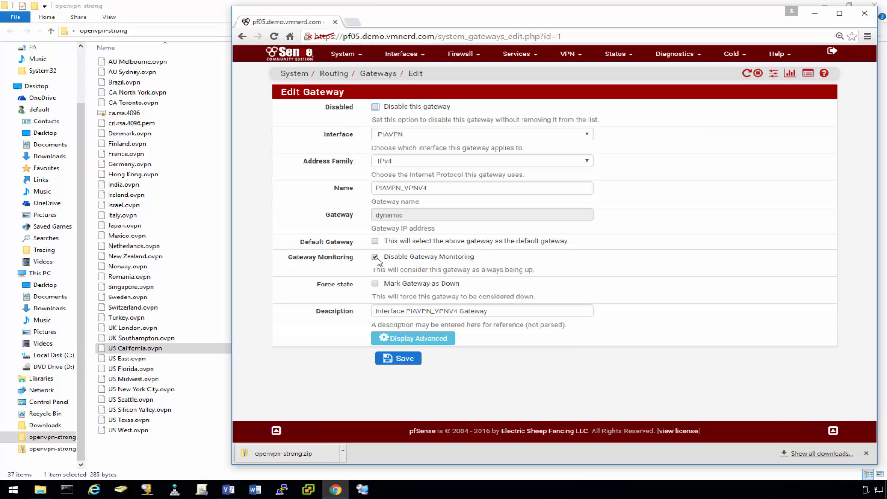
{"action": "left_click", "coordinate": [375, 260]}
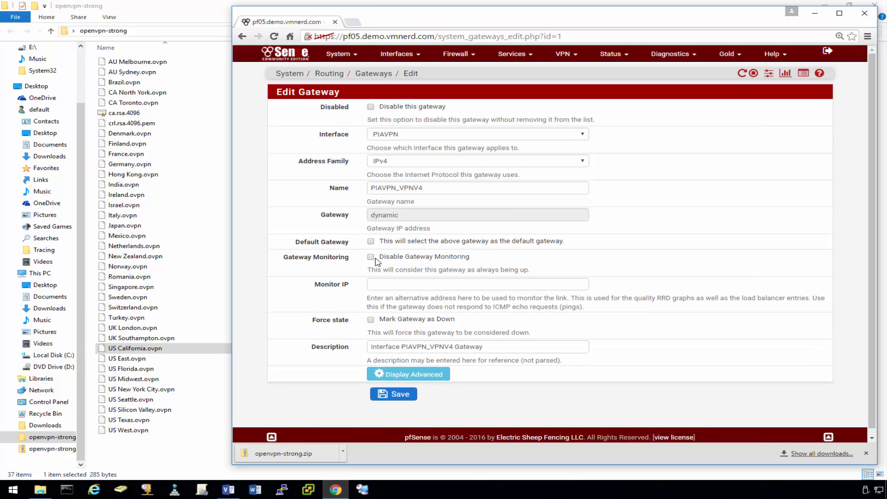
{"action": "left_click", "coordinate": [374, 259]}
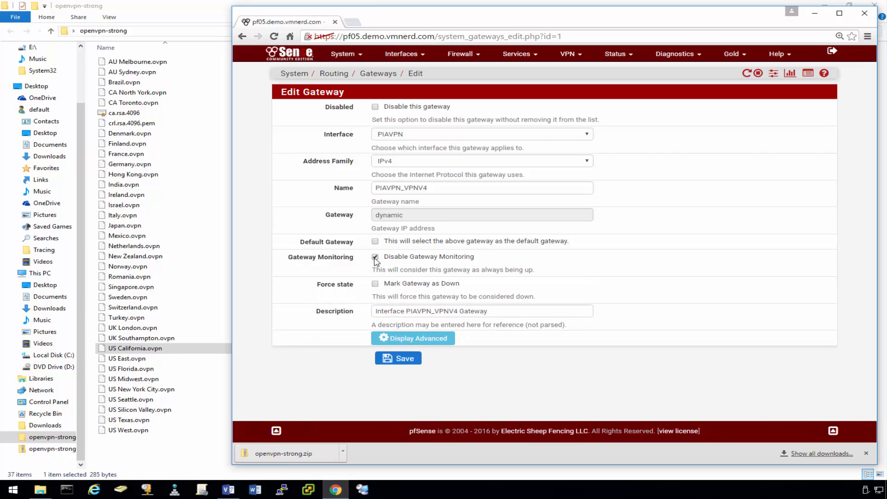
{"action": "left_click", "coordinate": [397, 359]}
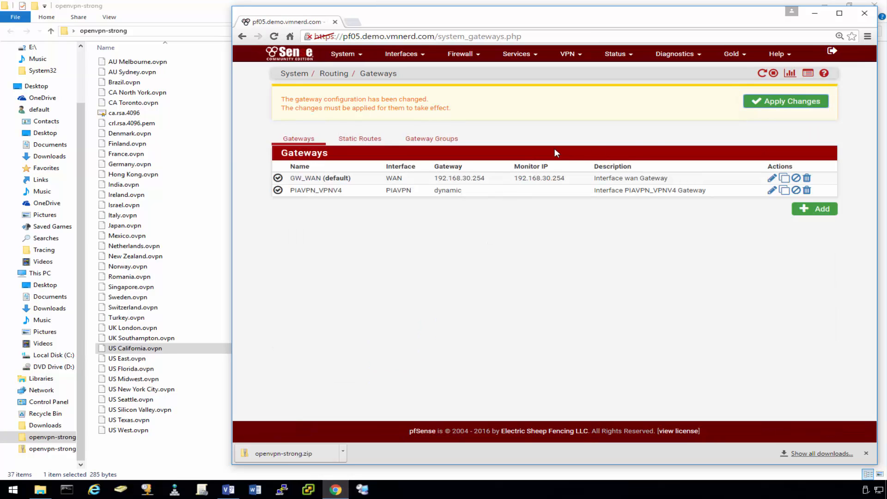
{"action": "left_click", "coordinate": [785, 104]}
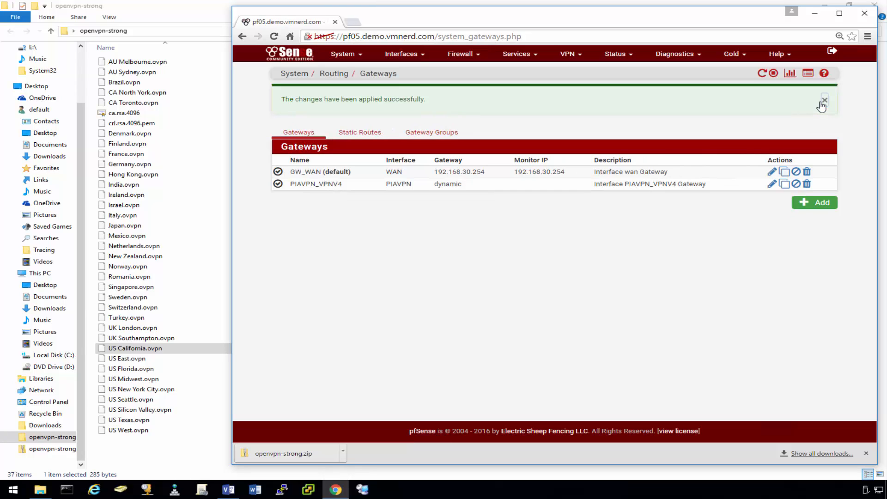
{"action": "left_click", "coordinate": [826, 103]}
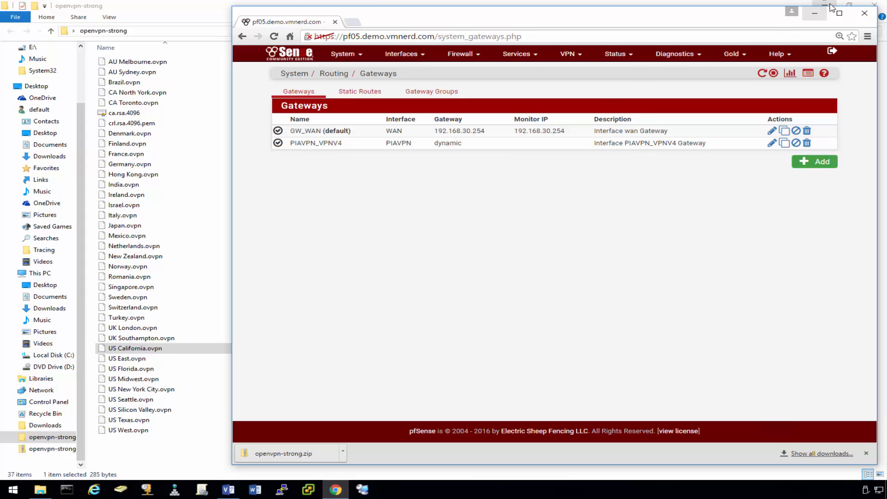
{"action": "left_click_drag", "start_coordinate": [742, 20], "coordinate": [647, 30]}
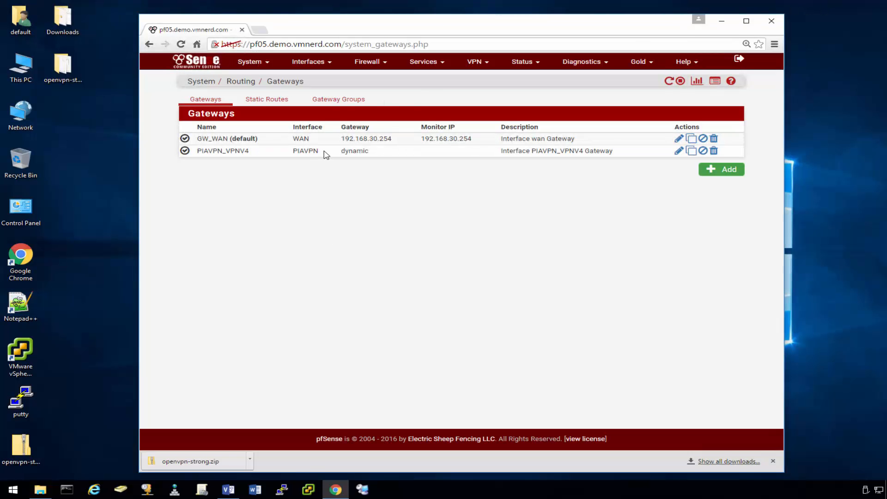
{"action": "left_click", "coordinate": [229, 489]}
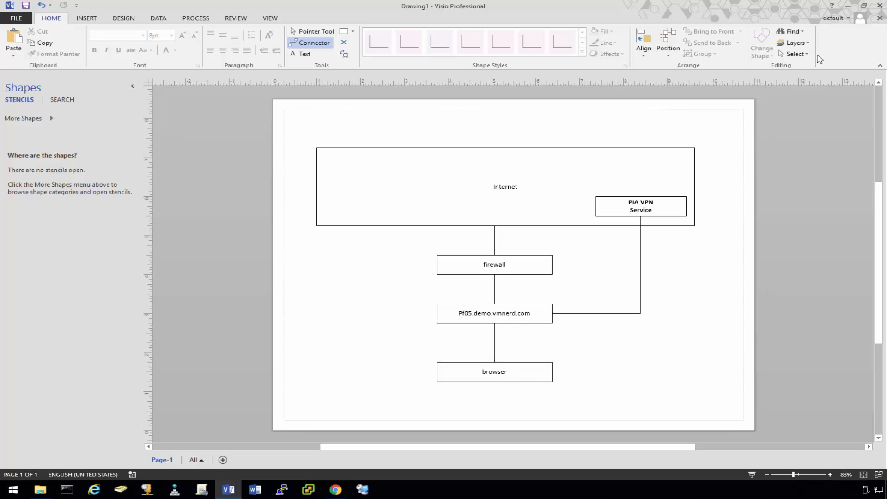
{"action": "left_click", "coordinate": [849, 9]}
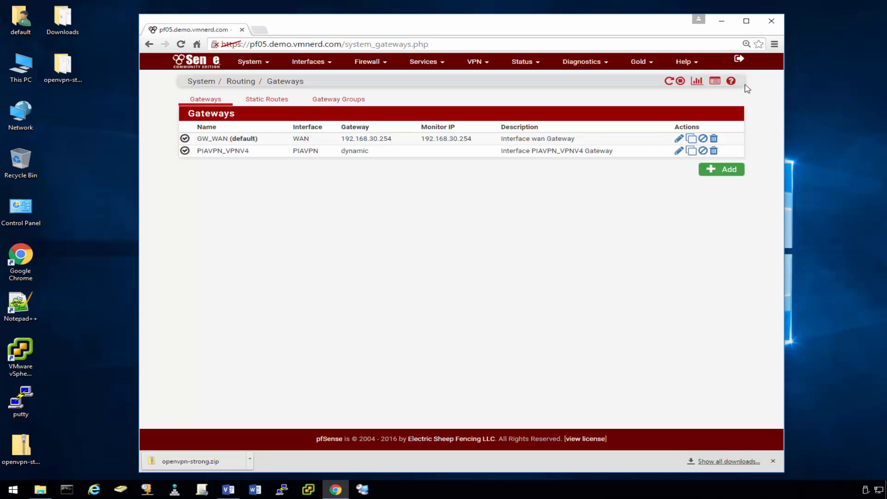
Connect to the browser machine (192.168.30.99) in Remote Desktop Connection Manager.
{"action": "left_click", "coordinate": [362, 487]}
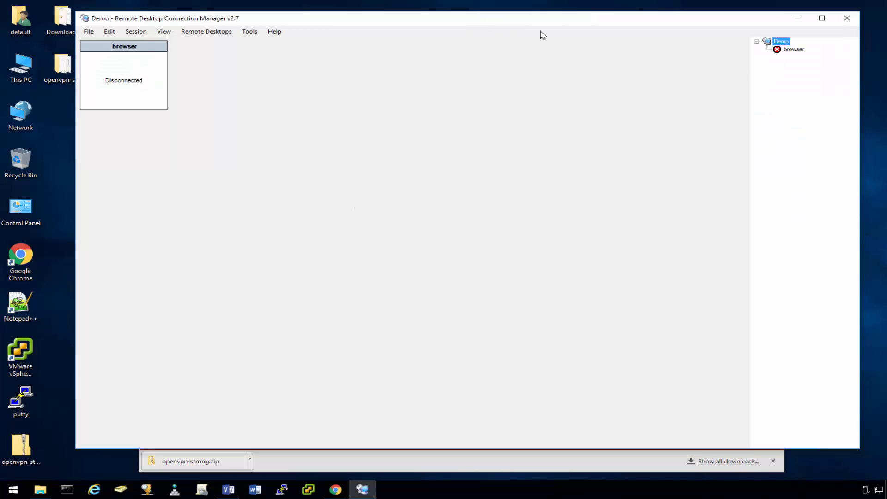
{"action": "double_click", "coordinate": [791, 49]}
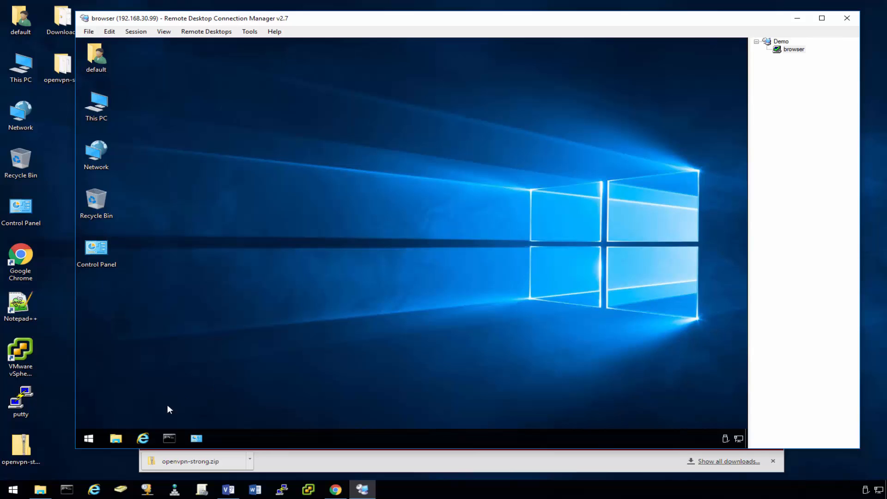
Confirm the OpenVPN Client UDP tunnel is up on Status > OpenVPN, then minimize the browser.
{"action": "left_click", "coordinate": [386, 466]}
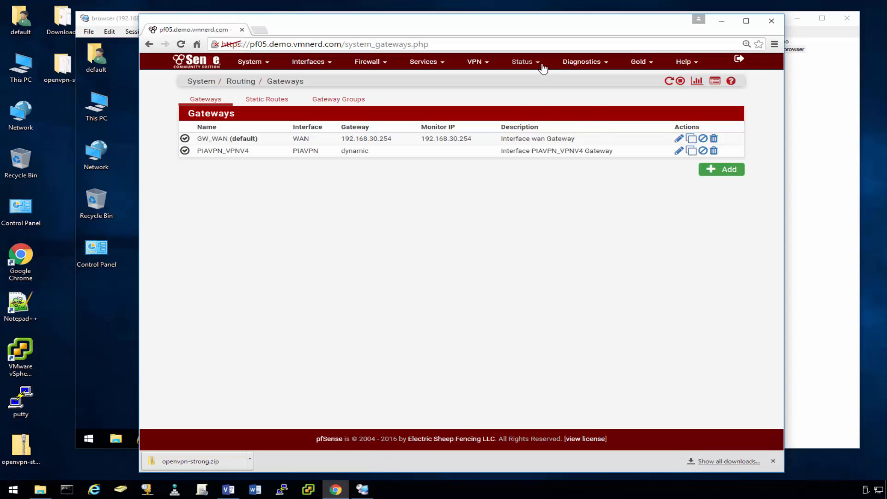
{"action": "left_click", "coordinate": [524, 62]}
{"action": "left_click", "coordinate": [529, 182]}
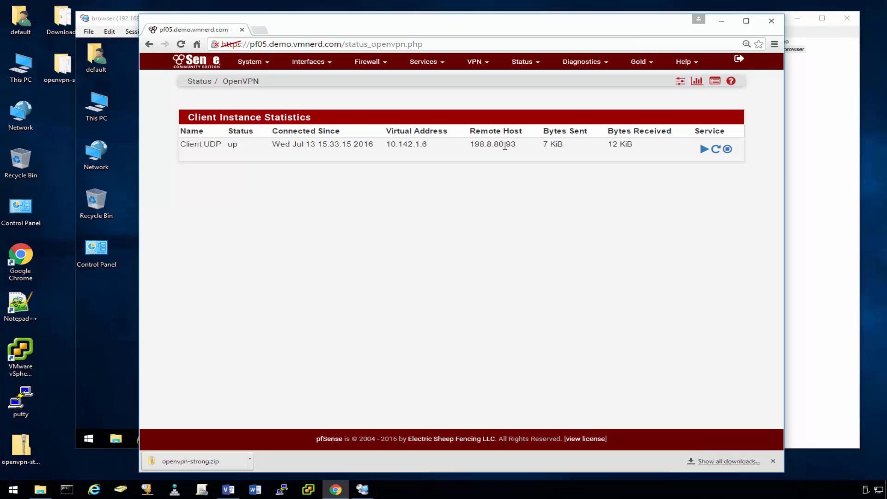
{"action": "left_click", "coordinate": [723, 23]}
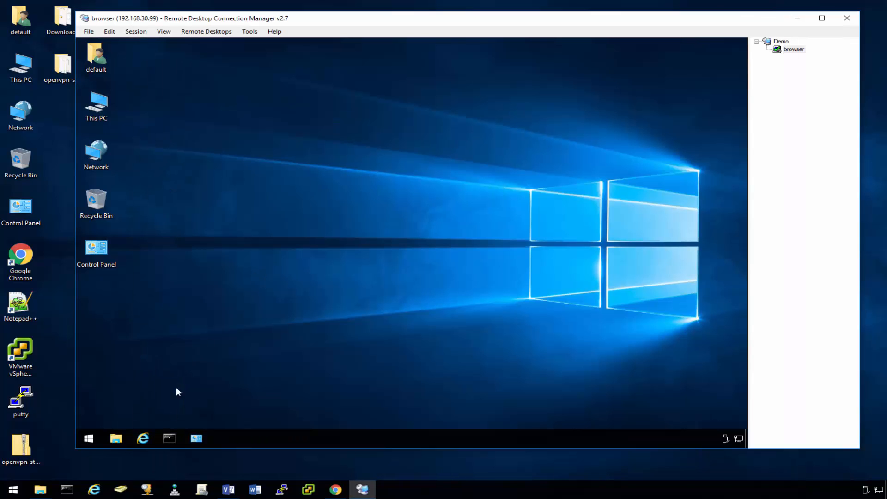
Search Google for 'what is my ip' in the remote Internet Explorer, showing public IP 209.95.50.160.
{"action": "left_click", "coordinate": [143, 439]}
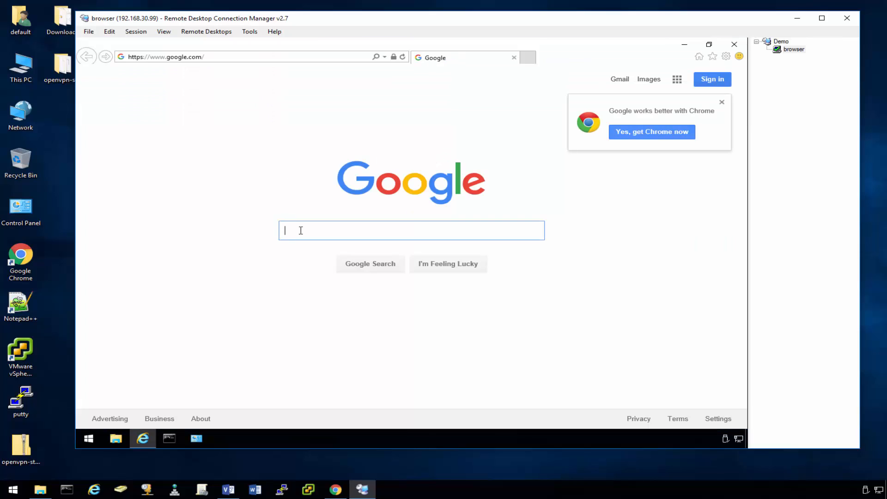
{"action": "type", "text": "what is"}
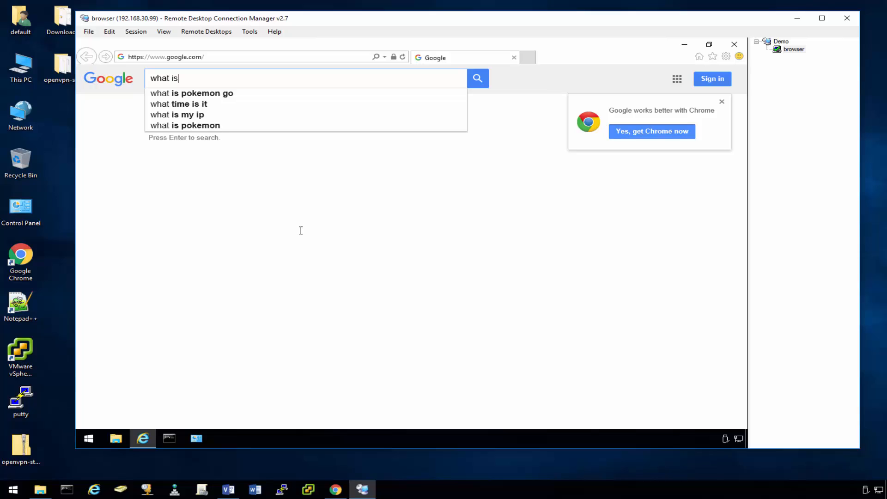
{"action": "type", "text": " my ip"}
{"action": "key", "text": "Return"}
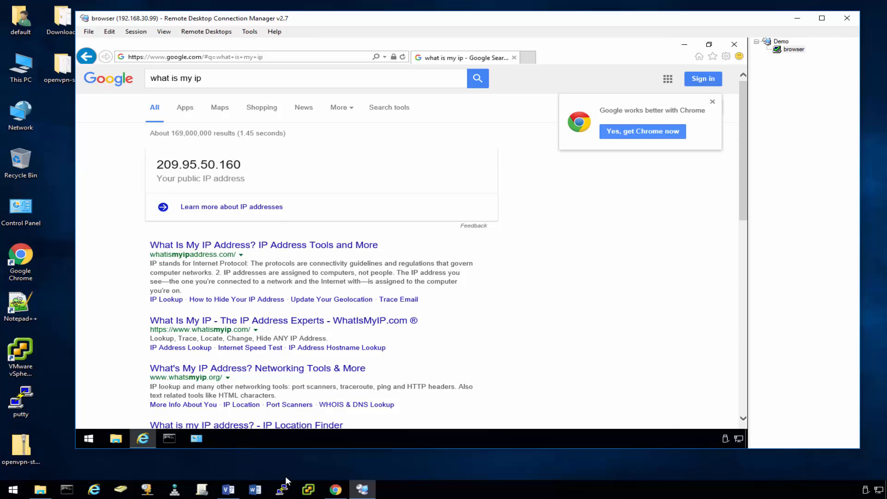
{"action": "left_click", "coordinate": [232, 490]}
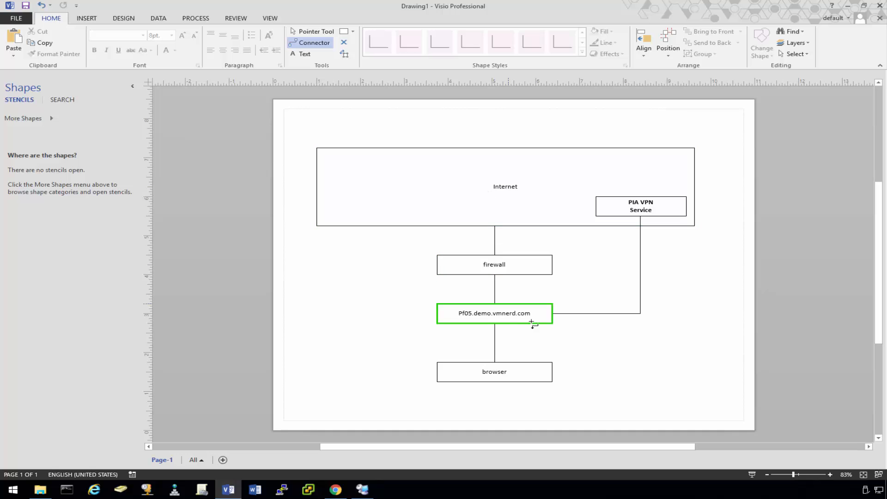
{"action": "left_click", "coordinate": [846, 9]}
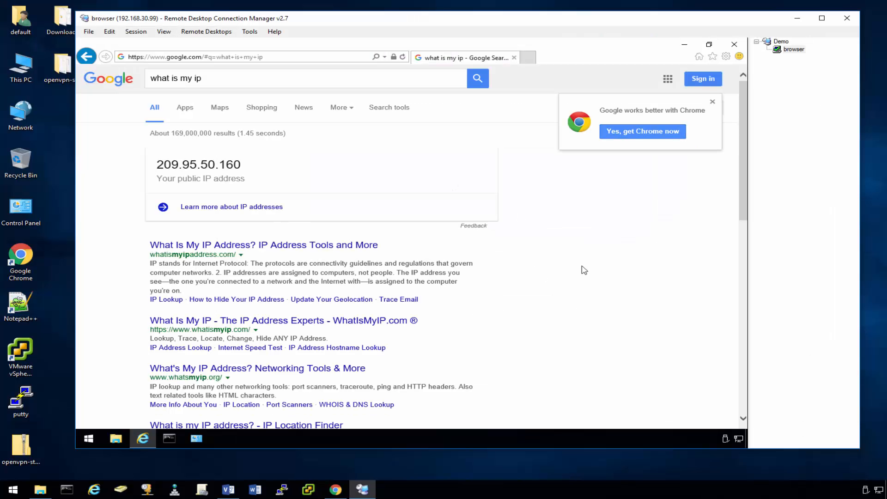
Close the remote browser and view pfSense's Firewall > Aliases list with VPNOnly still empty.
{"action": "left_click", "coordinate": [734, 44]}
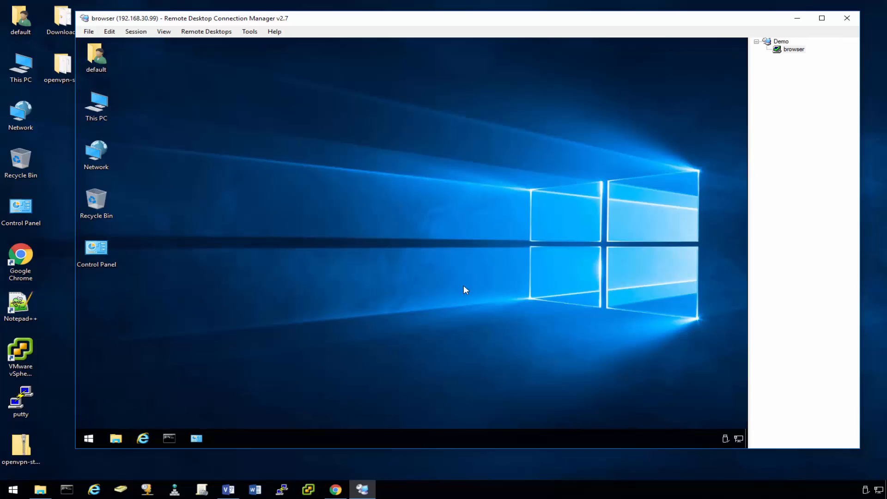
{"action": "left_click", "coordinate": [336, 489]}
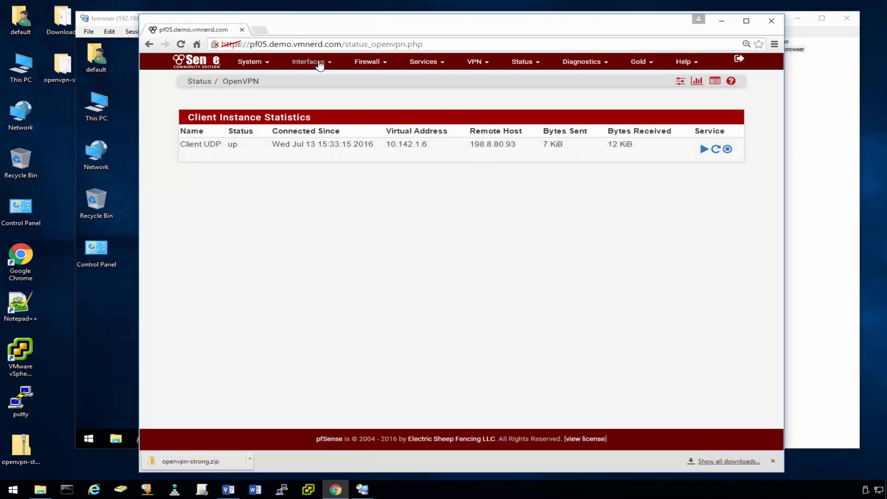
{"action": "left_click", "coordinate": [368, 62]}
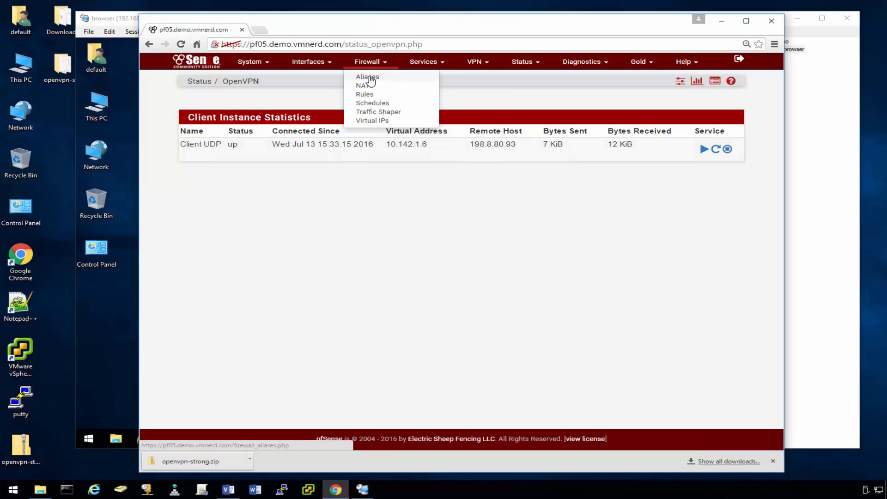
{"action": "left_click", "coordinate": [369, 76]}
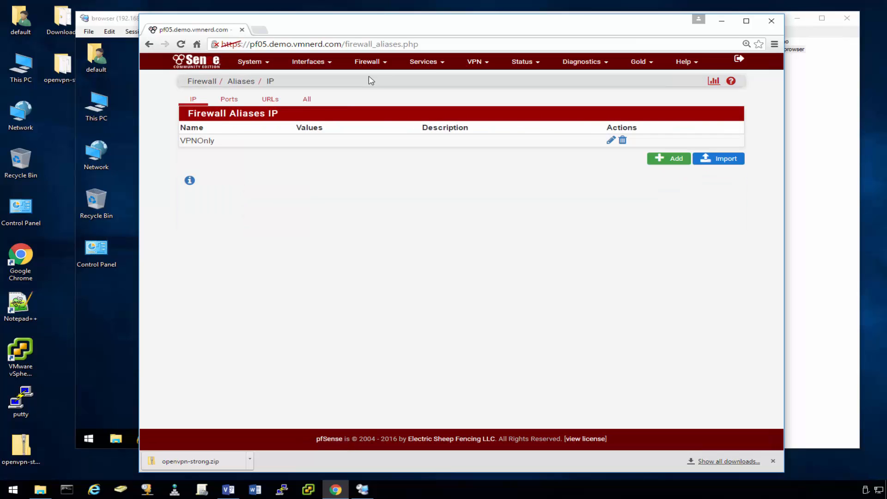
{"action": "left_click", "coordinate": [138, 394]}
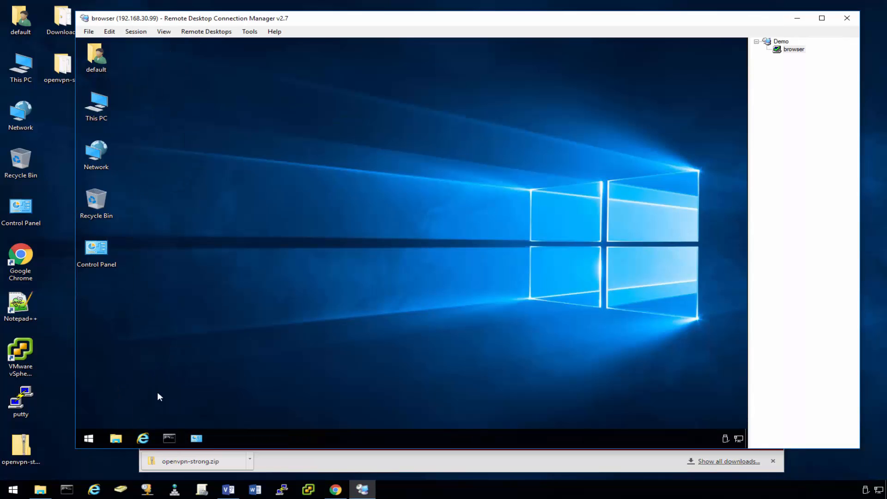
Run ipconfig in a remote Command Prompt, revealing the client's IPv4 address 192.168.89.50.
{"action": "left_click", "coordinate": [169, 438]}
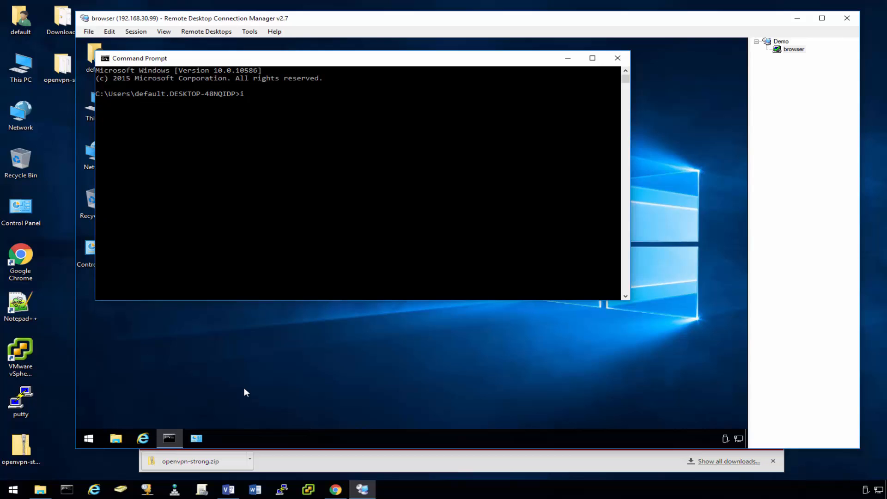
{"action": "type", "text": "ipconfig"}
{"action": "key", "text": "Return"}
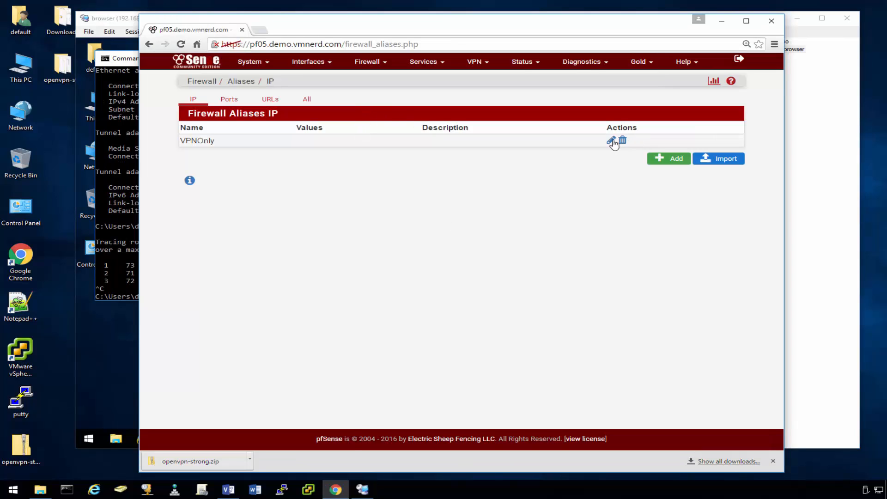
Add host 192.168.89.50 to the VPNOnly alias, save it, and apply the firewall changes.
{"action": "left_click", "coordinate": [611, 141]}
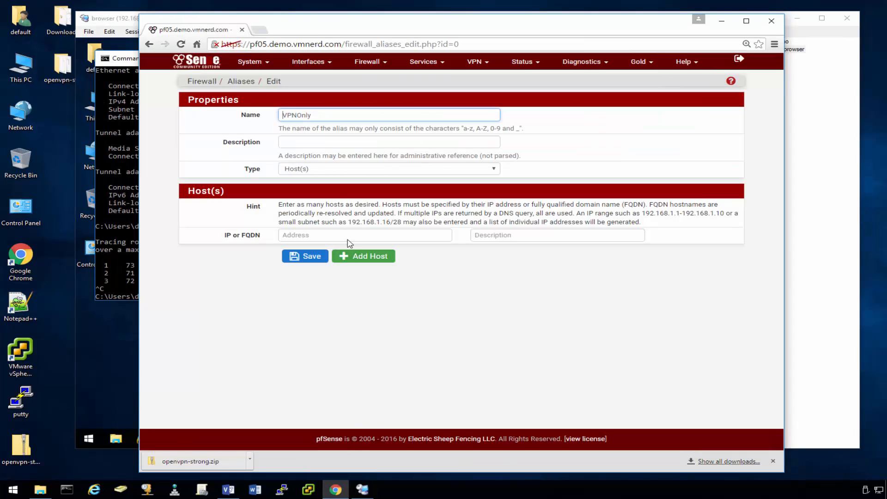
{"action": "left_click", "coordinate": [296, 236]}
{"action": "type", "text": "192.168.89.50"}
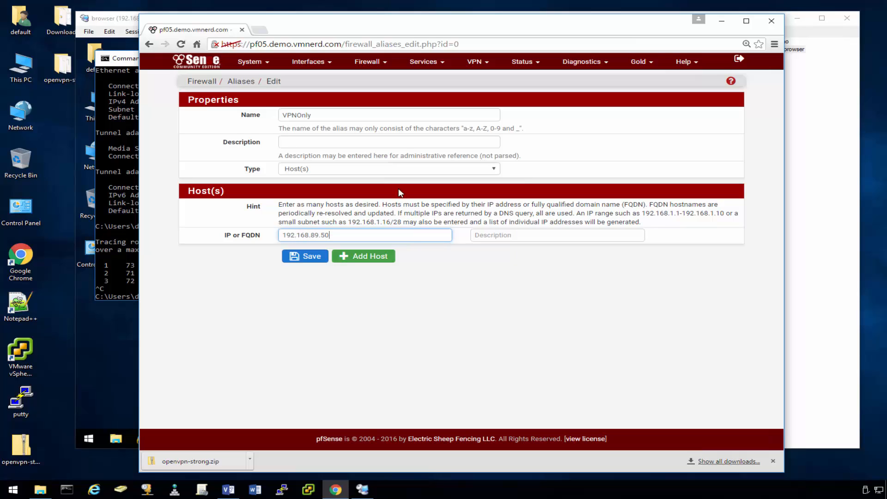
{"action": "left_click_drag", "start_coordinate": [375, 28], "coordinate": [345, 39]}
{"action": "left_click", "coordinate": [279, 268]}
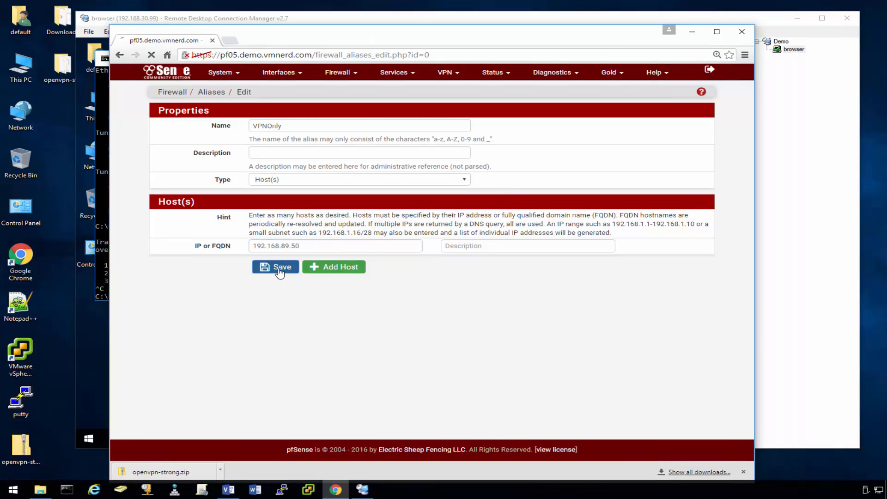
{"action": "left_click", "coordinate": [687, 119]}
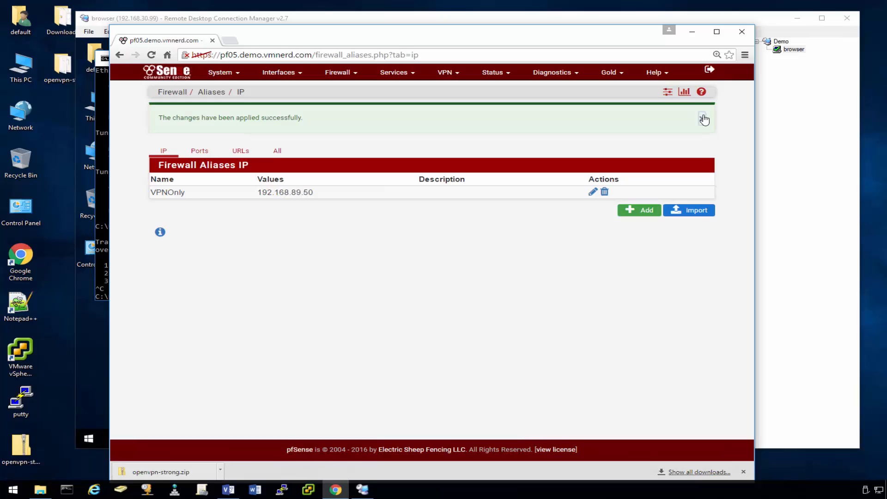
{"action": "left_click", "coordinate": [703, 120]}
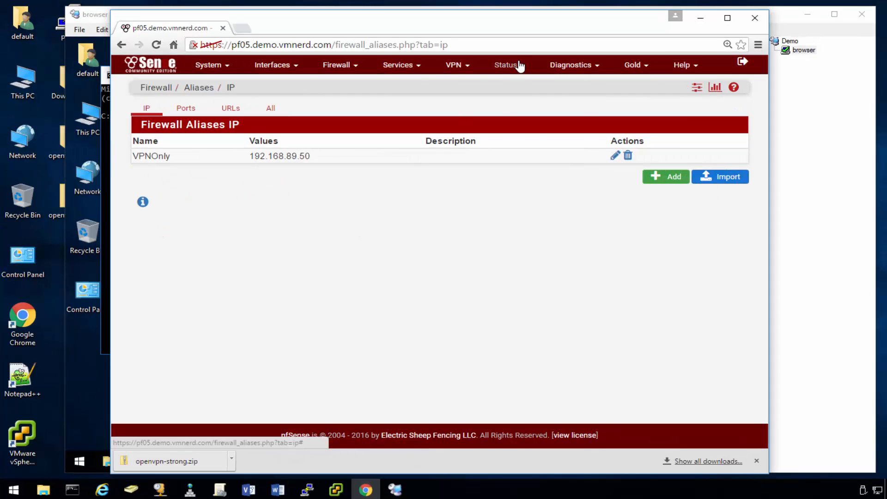
Check Status > OpenVPN: client connection up with remote host 107.152.98.162.
{"action": "left_click", "coordinate": [519, 66]}
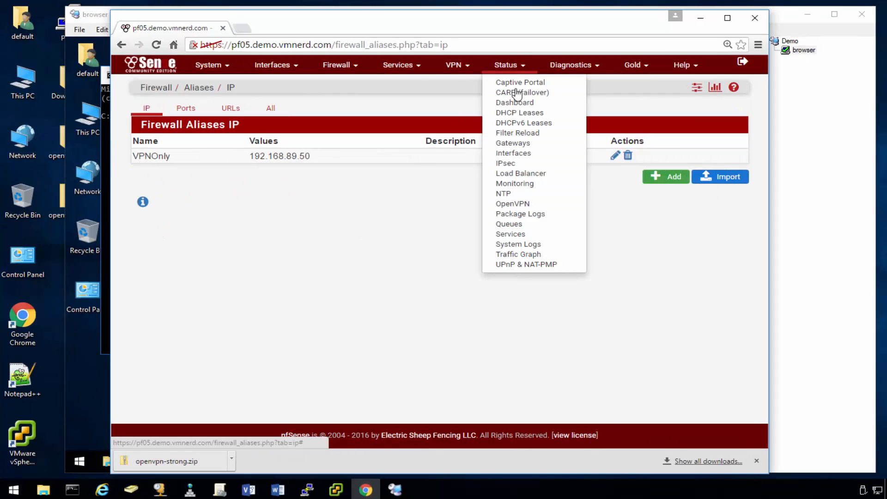
{"action": "left_click", "coordinate": [513, 205]}
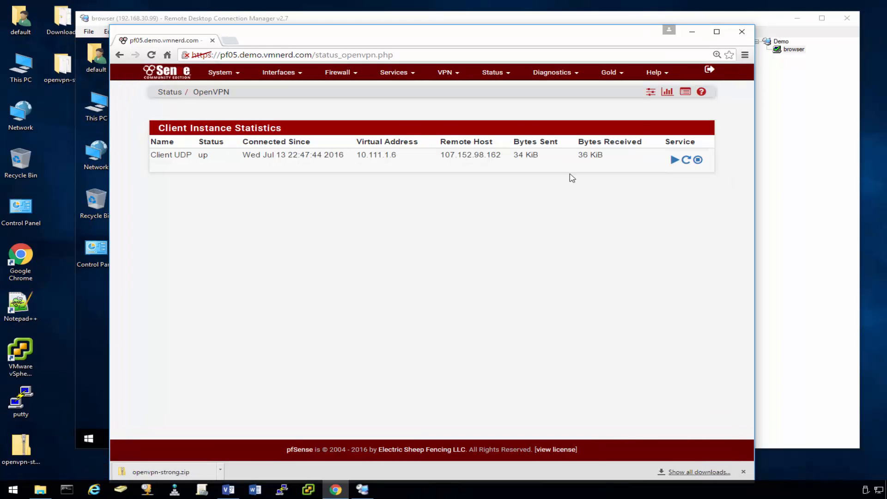
Reboot the pfSense firewall from Diagnostics > Reboot and confirm.
{"action": "left_click", "coordinate": [559, 76]}
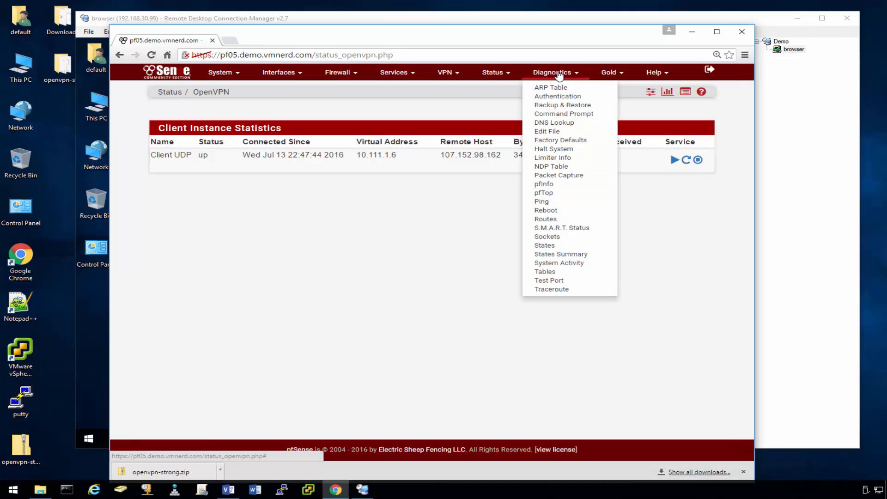
{"action": "left_click", "coordinate": [546, 210]}
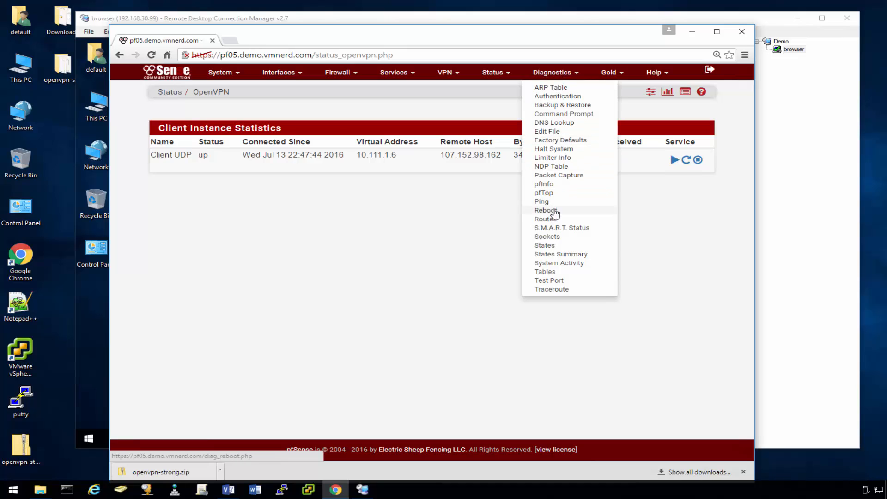
{"action": "left_click", "coordinate": [187, 145]}
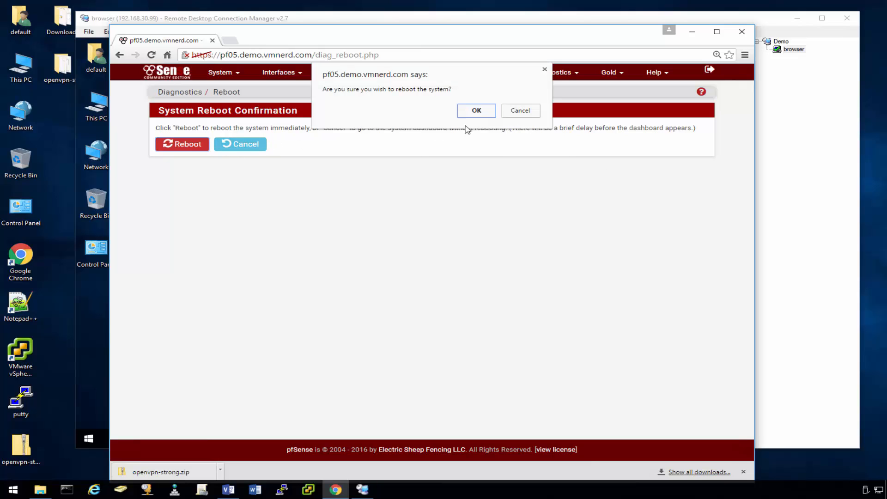
{"action": "left_click", "coordinate": [489, 115]}
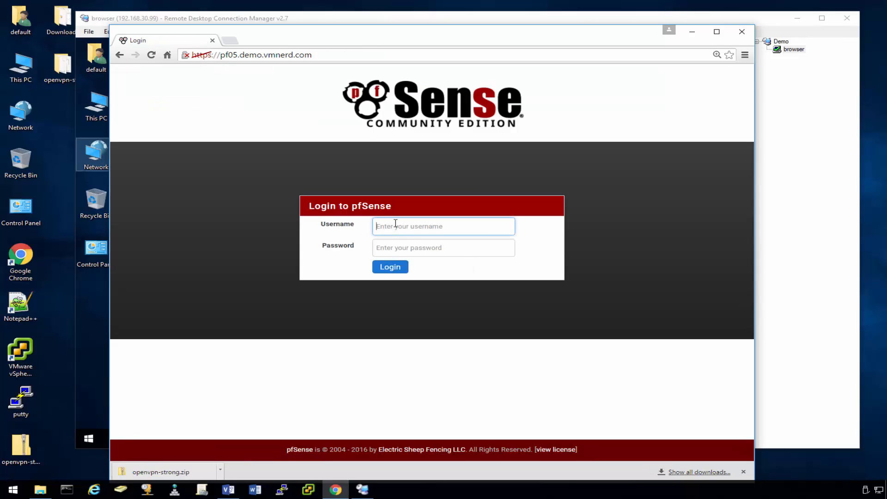
Sign back in as admin and check OpenVPN status: virtual address 10.127.1.6, remote host 198.8.80.37.
{"action": "type", "text": "admin"}
{"action": "key", "text": "Tab"}
{"action": "type", "text": "p"}
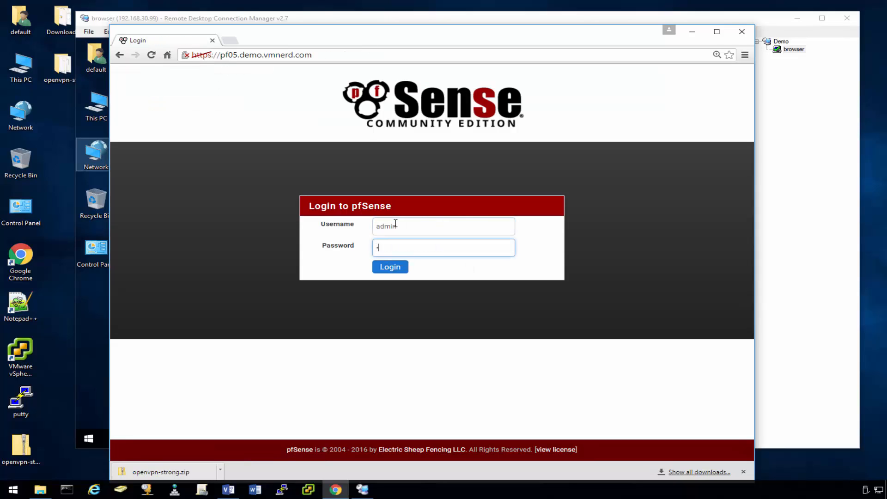
{"action": "key", "text": "Return"}
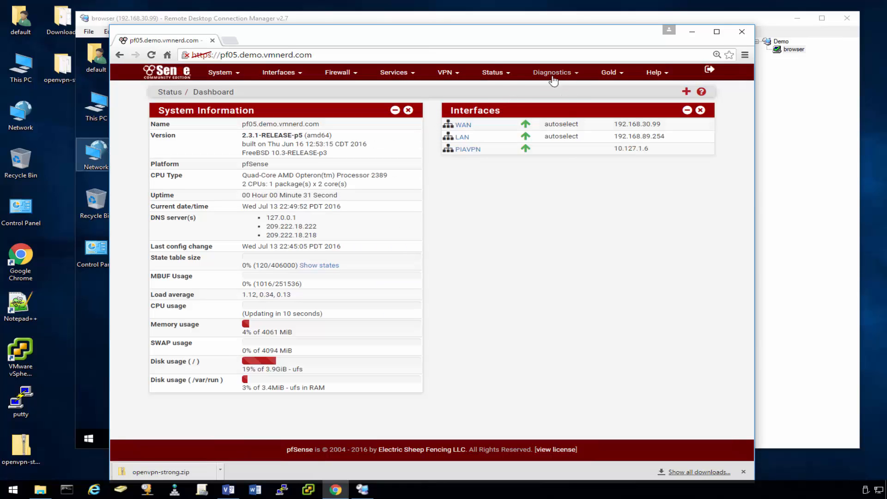
{"action": "left_click", "coordinate": [496, 73]}
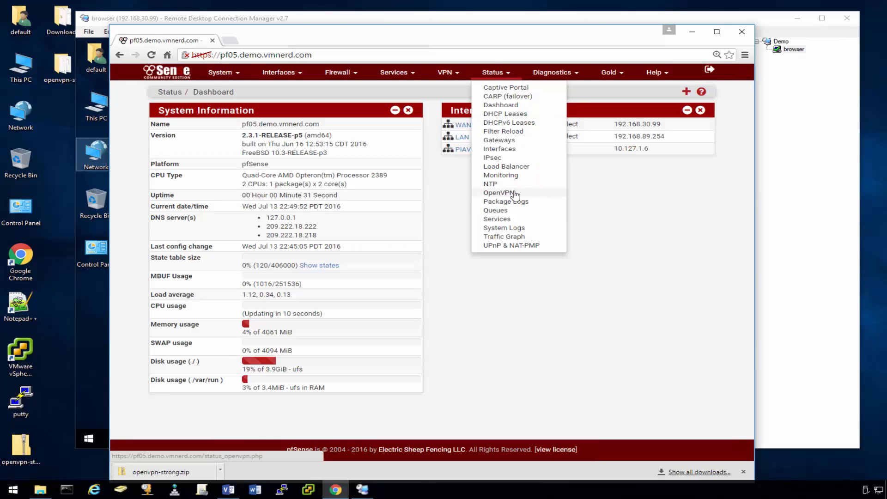
{"action": "left_click", "coordinate": [509, 193]}
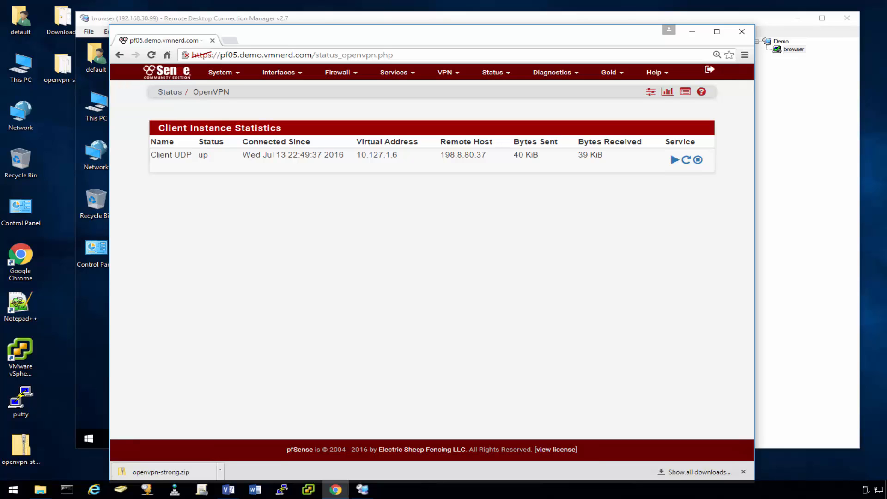
Search 'what is my ip' in the remote Internet Explorer, which now reports 198.8.80.37.
{"action": "left_click", "coordinate": [691, 31]}
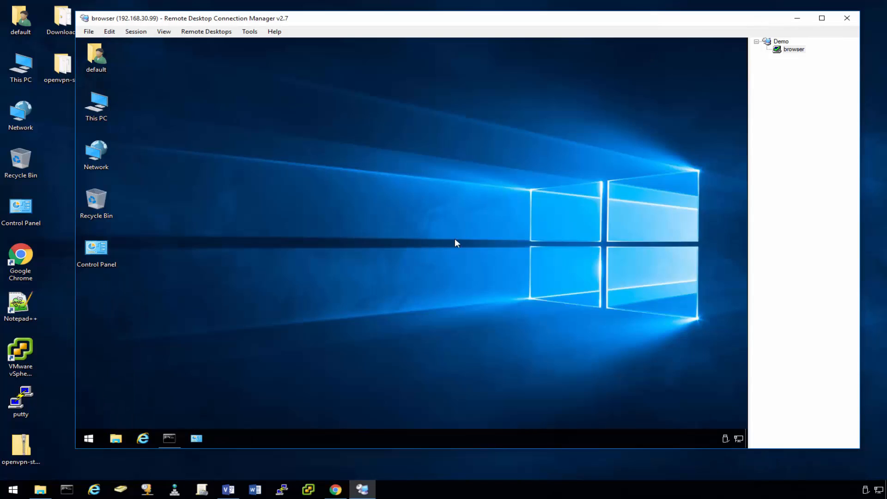
{"action": "left_click", "coordinate": [142, 439]}
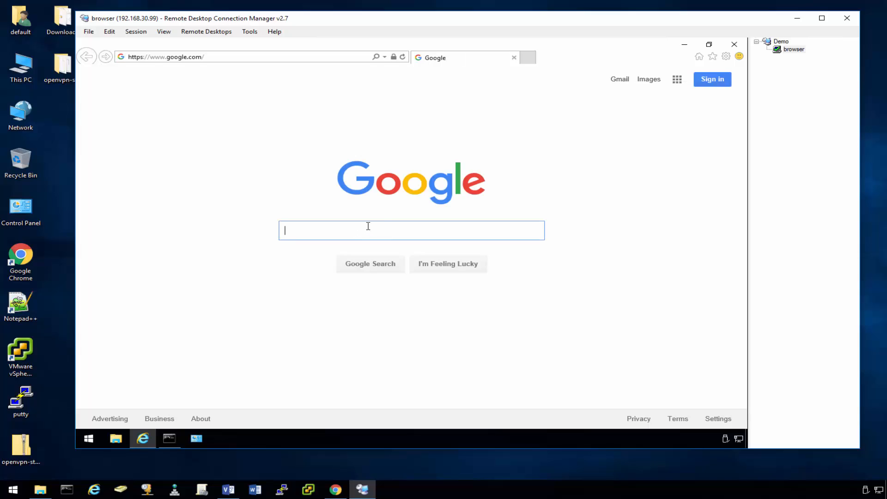
{"action": "type", "text": "what is"}
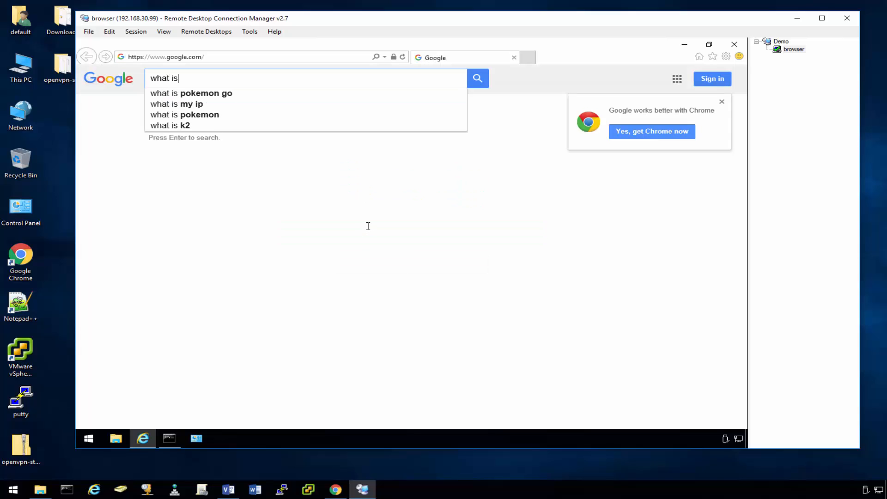
{"action": "key", "text": "Down"}
{"action": "key", "text": "Down"}
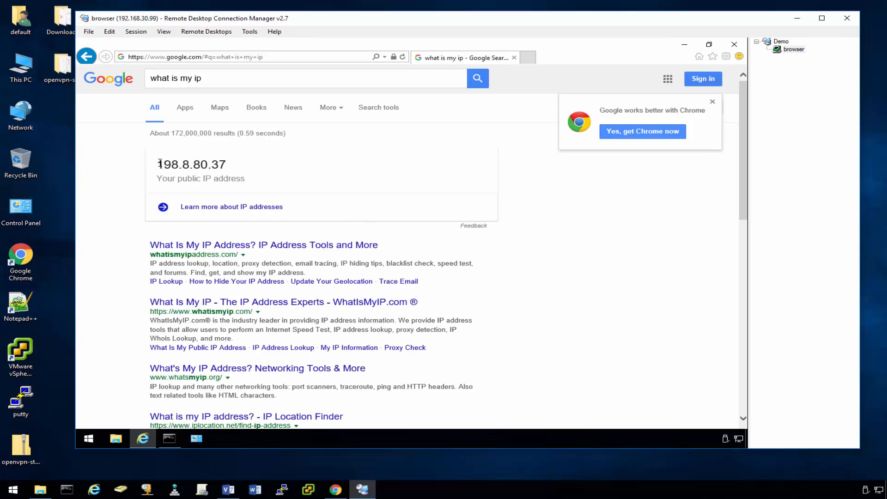
{"action": "left_click_drag", "start_coordinate": [159, 163], "coordinate": [240, 162]}
{"action": "left_click", "coordinate": [246, 165]}
Compare that IP with pfSense's OpenVPN remote host 198.8.80.37, confirming they match.
{"action": "left_click", "coordinate": [334, 489]}
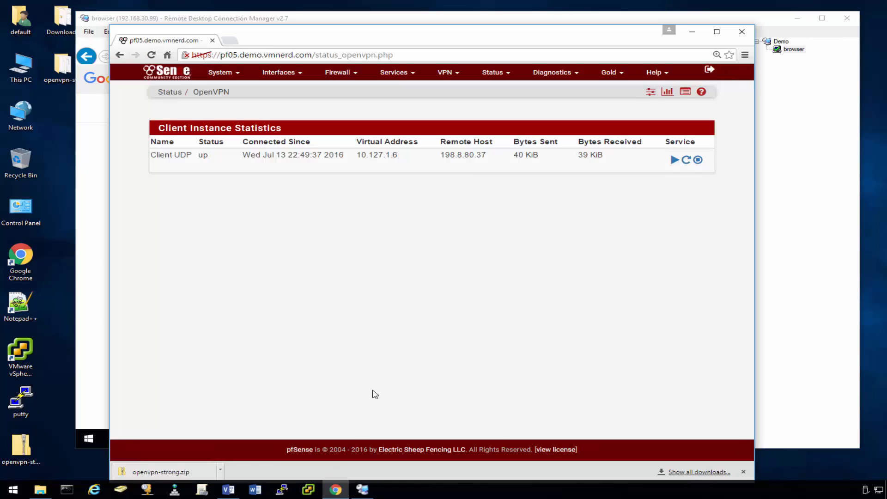
{"action": "left_click_drag", "start_coordinate": [442, 155], "coordinate": [486, 155]}
{"action": "left_click", "coordinate": [486, 216]}
{"action": "left_click", "coordinate": [692, 31]}
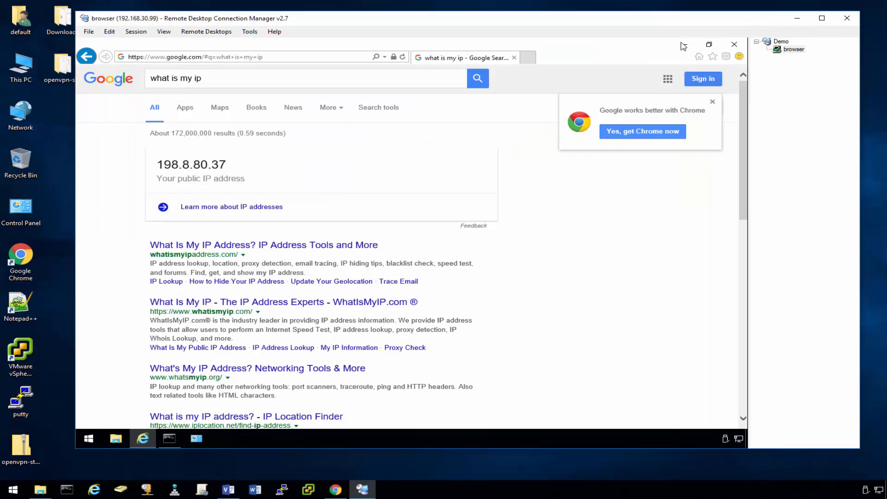
Rerun tracert yahoo.com for five hops, showing traffic via VPN hops 10.127.1.1 and 198.8.80.1.
{"action": "left_click", "coordinate": [169, 439]}
{"action": "key", "text": "Up"}
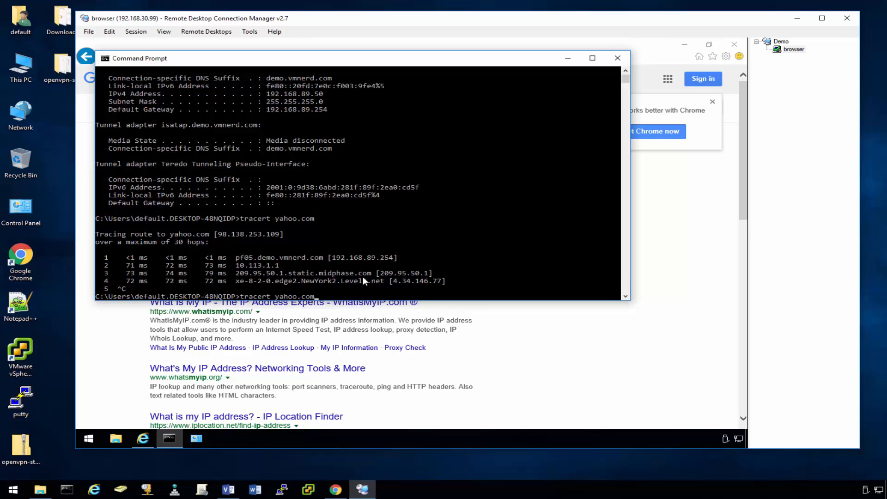
{"action": "key", "text": "Return"}
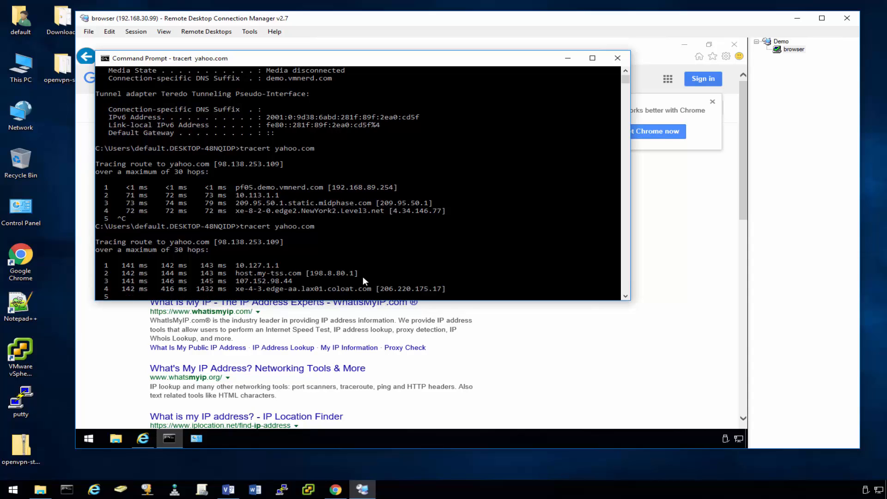
{"action": "key", "text": "ctrl+c"}
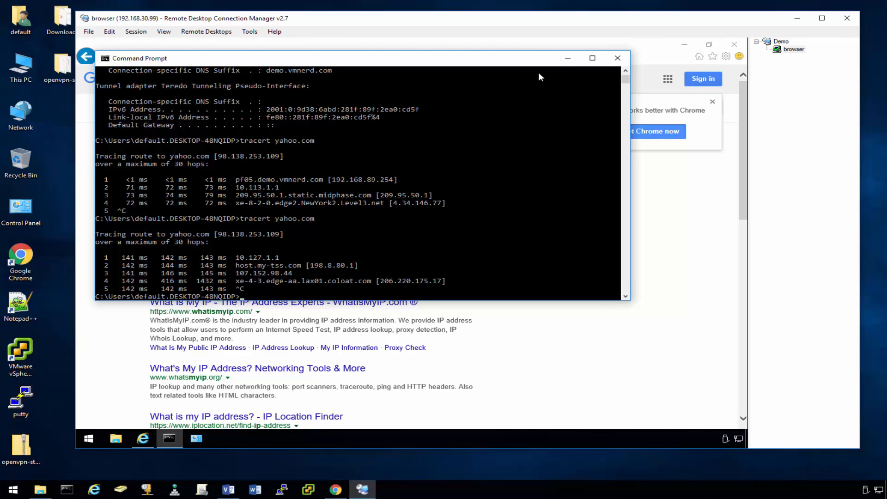
{"action": "left_click_drag", "start_coordinate": [539, 59], "coordinate": [622, 136]}
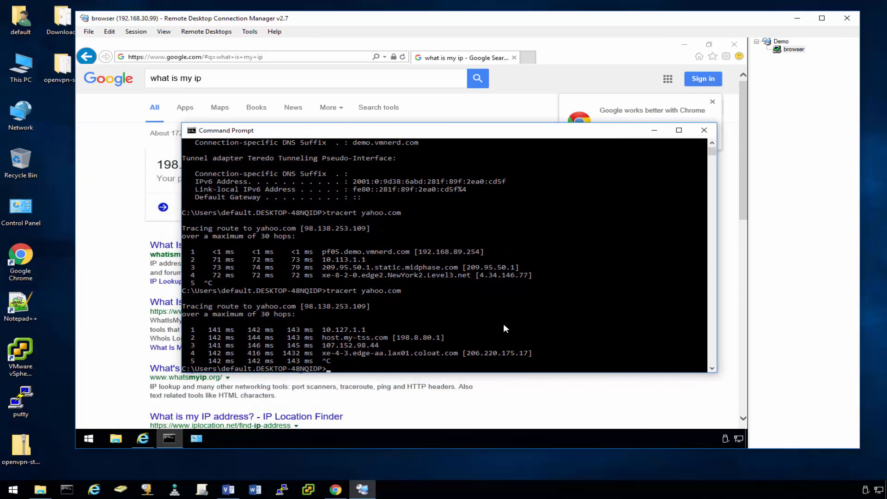
{"action": "left_click", "coordinate": [654, 131]}
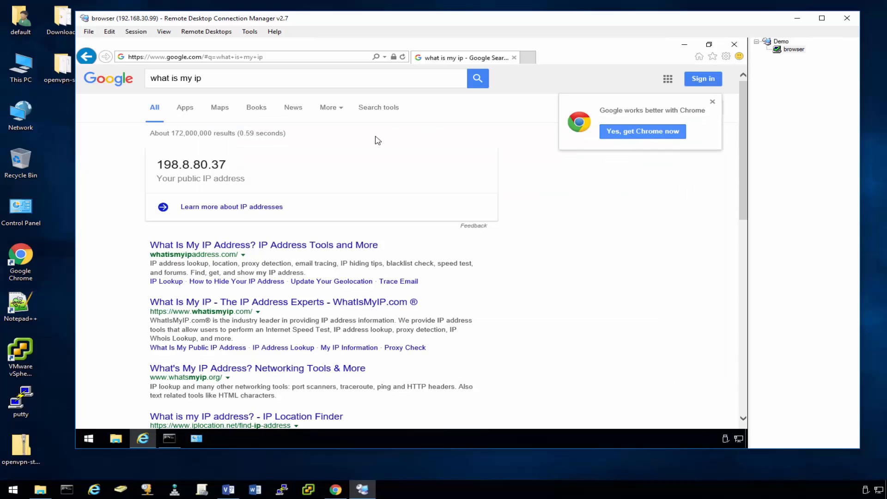
Run the dnsleak.com test, which reports no DNS leak for 198.8.80.37.
{"action": "left_click_drag", "start_coordinate": [229, 83], "coordinate": [126, 79]}
{"action": "type", "text": "dn"}
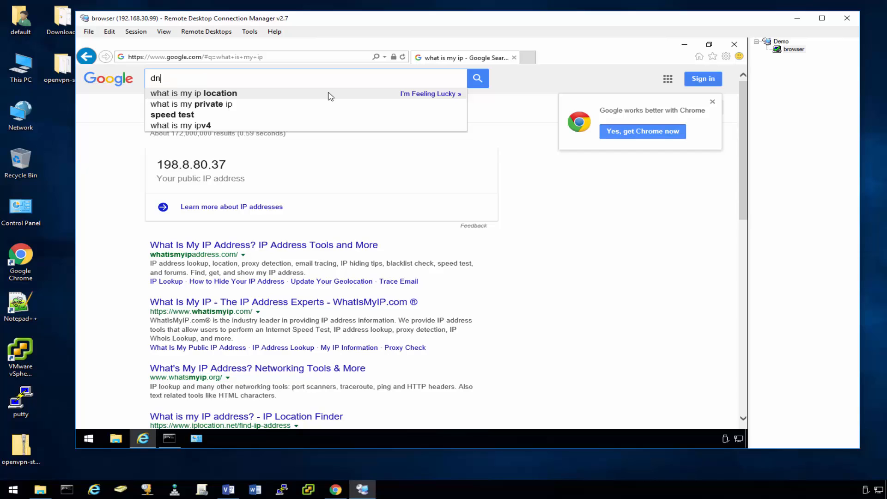
{"action": "type", "text": "s leak"}
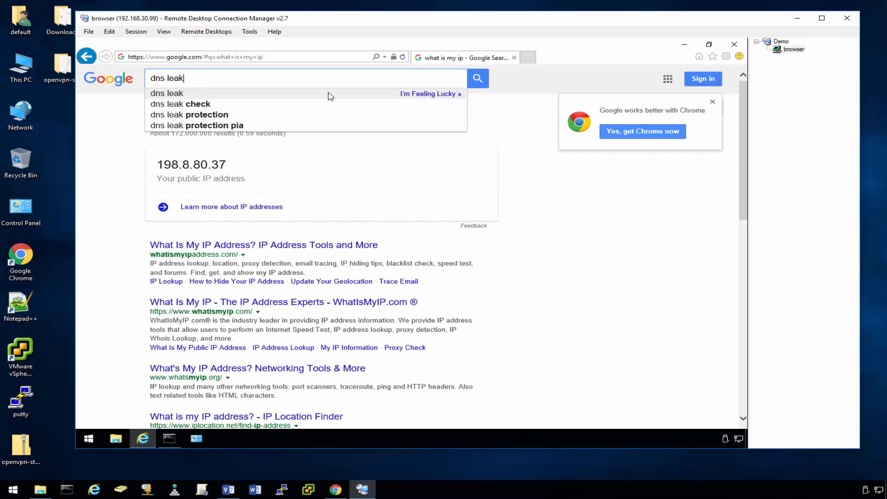
{"action": "key", "text": "Return"}
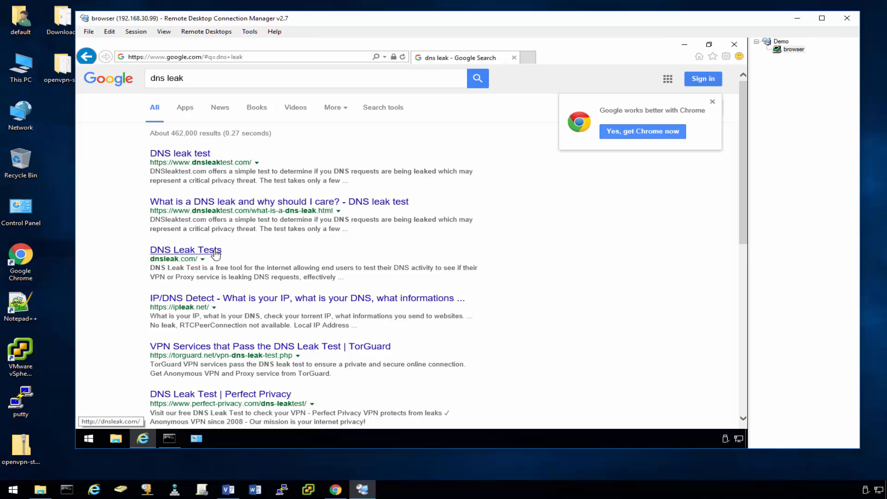
{"action": "left_click", "coordinate": [215, 253]}
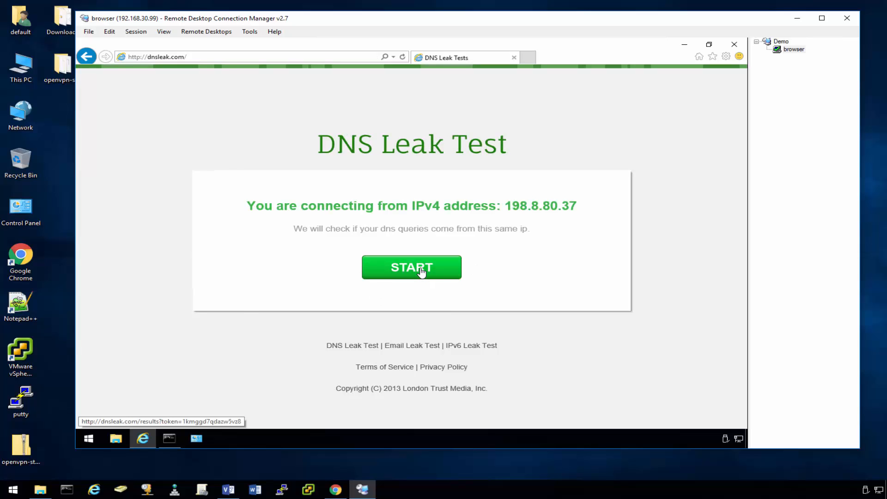
{"action": "left_click", "coordinate": [421, 271]}
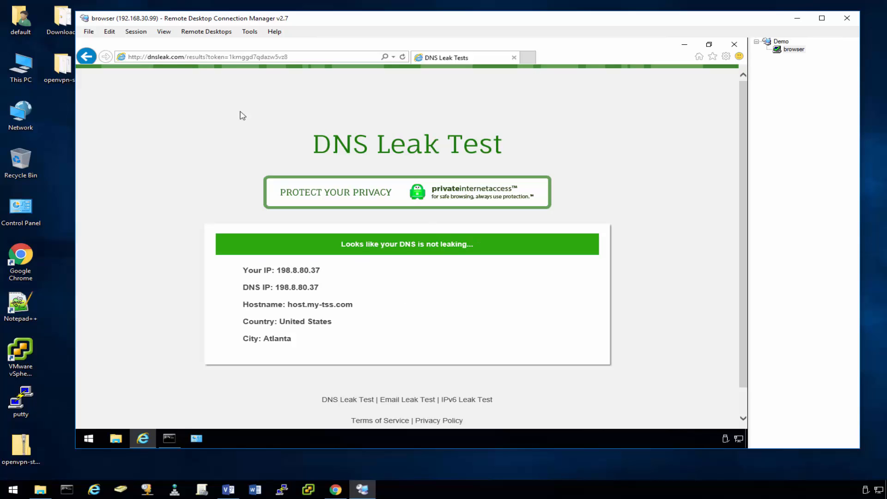
Navigate the remote browser to google.com.
{"action": "left_click", "coordinate": [242, 57]}
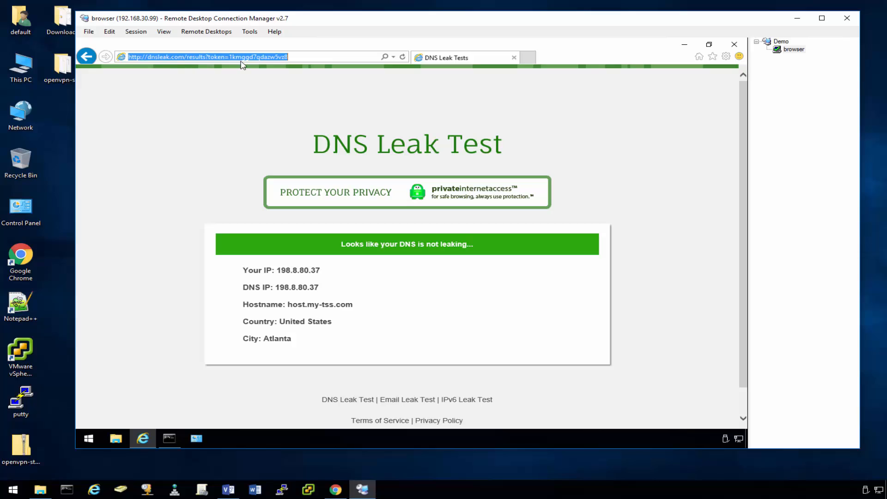
{"action": "type", "text": "google"}
{"action": "key", "text": "Return"}
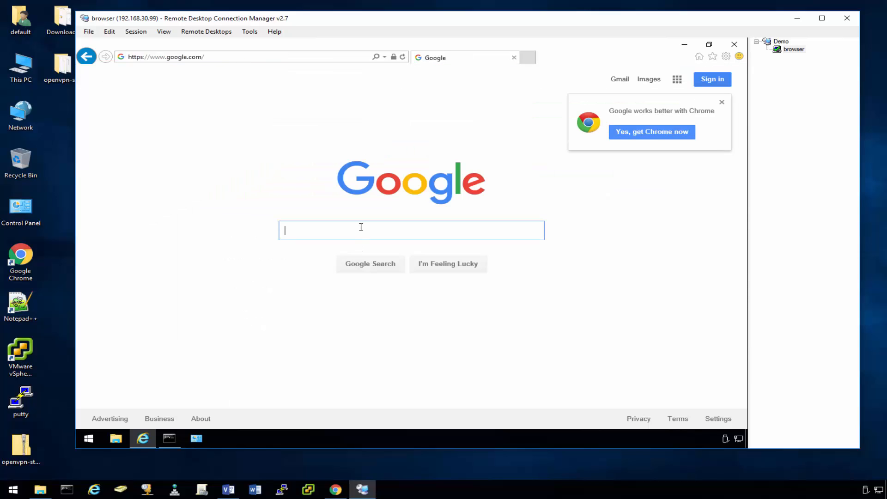
Search 'dns leak test', run dnsleaktest.com's standard test (finds 198.8.80.37), then run the extended test.
{"action": "type", "text": "dns le"}
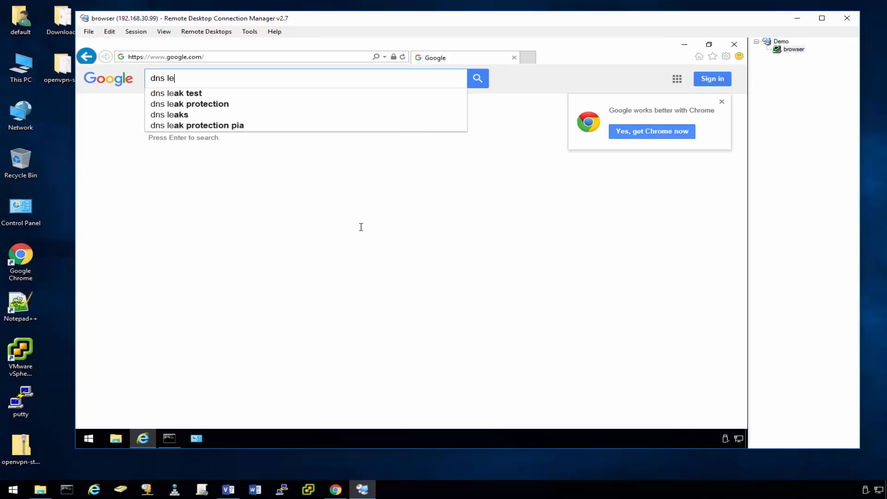
{"action": "key", "text": "Down"}
{"action": "key", "text": "Return"}
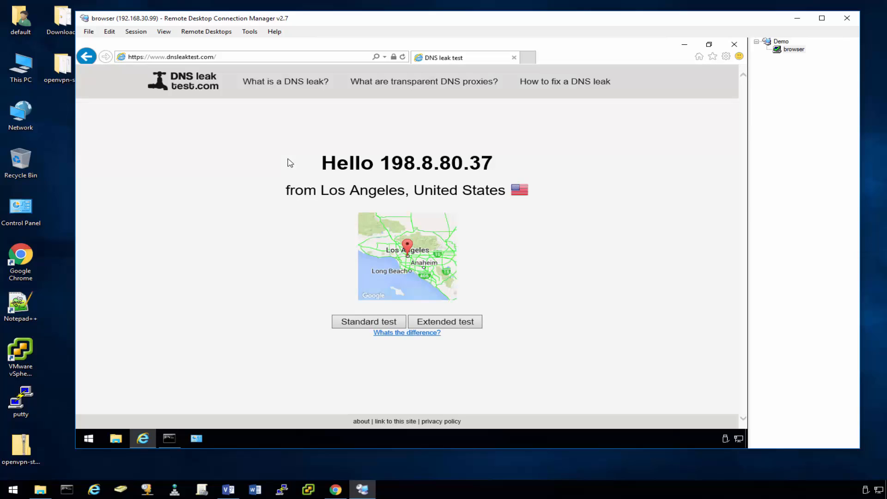
{"action": "left_click", "coordinate": [372, 325]}
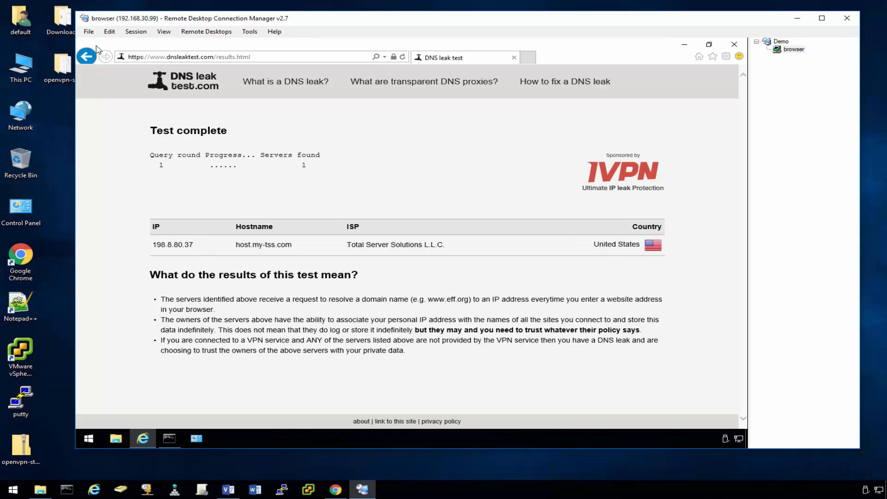
{"action": "left_click", "coordinate": [86, 56]}
{"action": "left_click", "coordinate": [473, 322]}
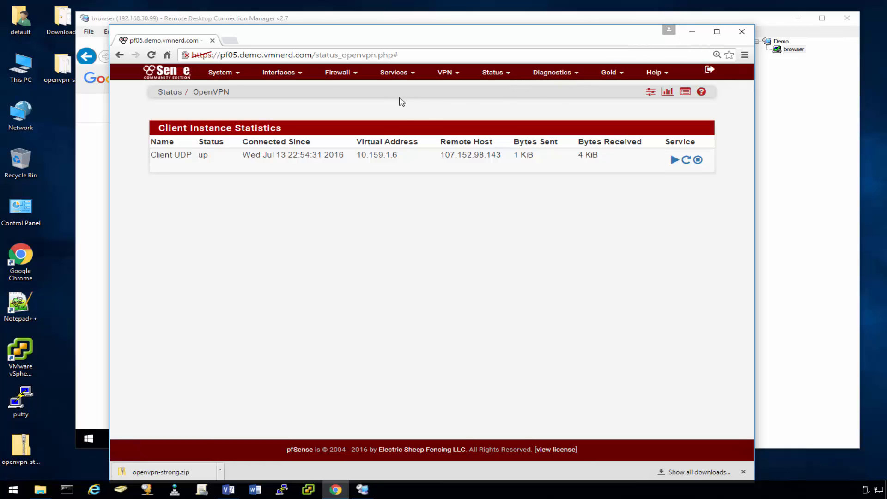
Delete host 192.168.89.50 from the VPNOnly alias under Firewall > Aliases.
{"action": "left_click", "coordinate": [339, 73]}
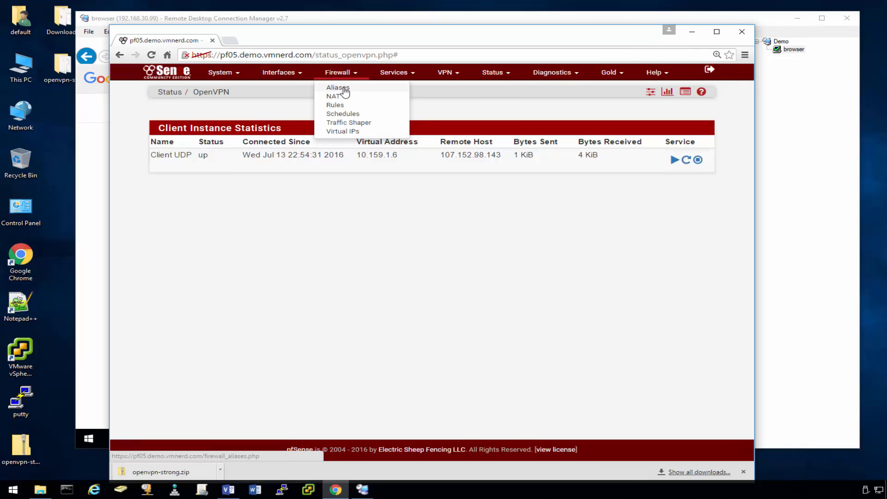
{"action": "left_click", "coordinate": [345, 91]}
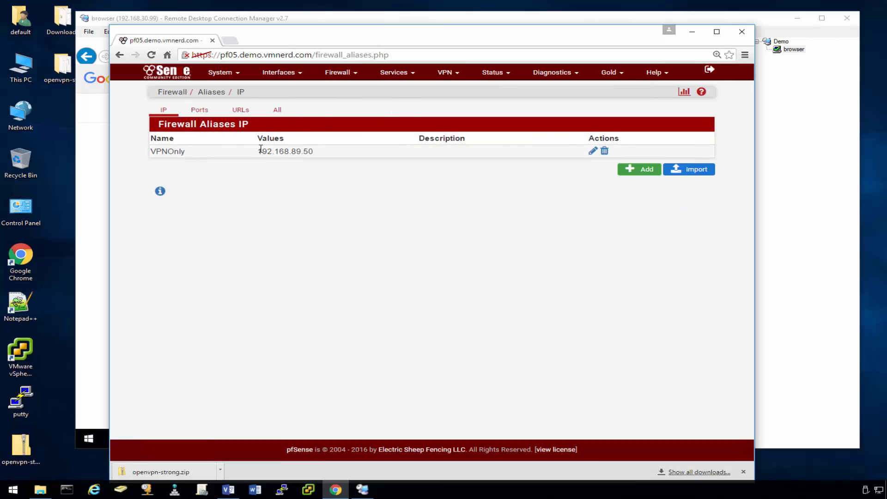
{"action": "left_click", "coordinate": [592, 152]}
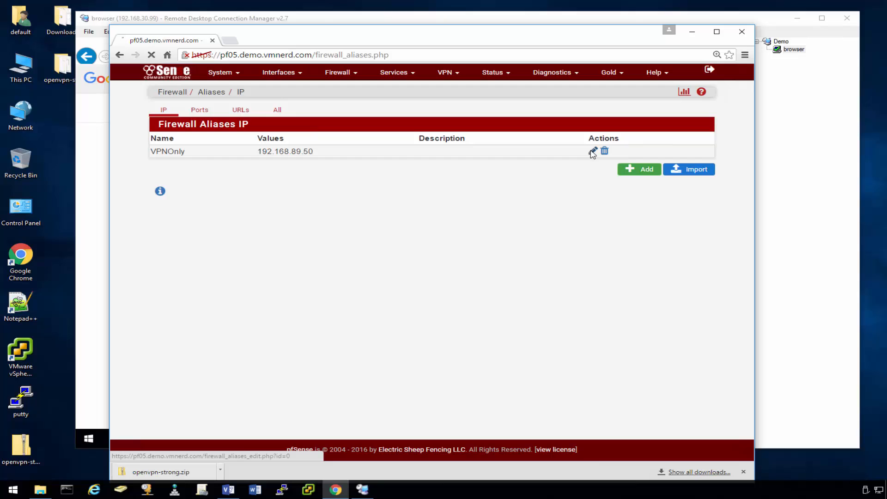
{"action": "left_click_drag", "start_coordinate": [315, 245], "coordinate": [229, 252]}
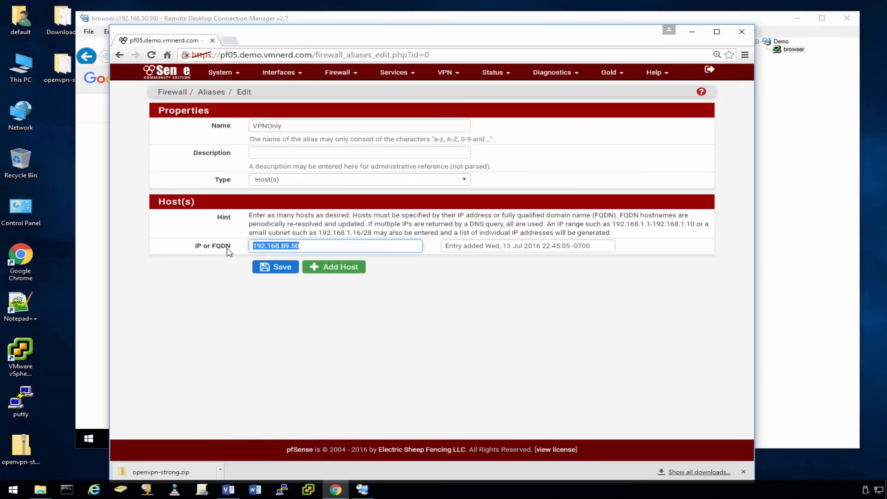
{"action": "key", "text": "BackSpace"}
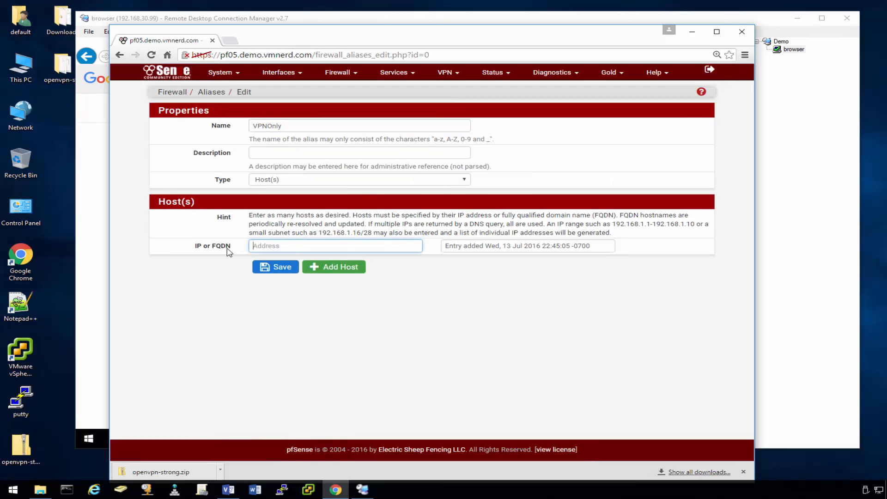
Save and apply the emptied VPNOnly alias, then minimize the pfSense browser.
{"action": "left_click", "coordinate": [287, 268]}
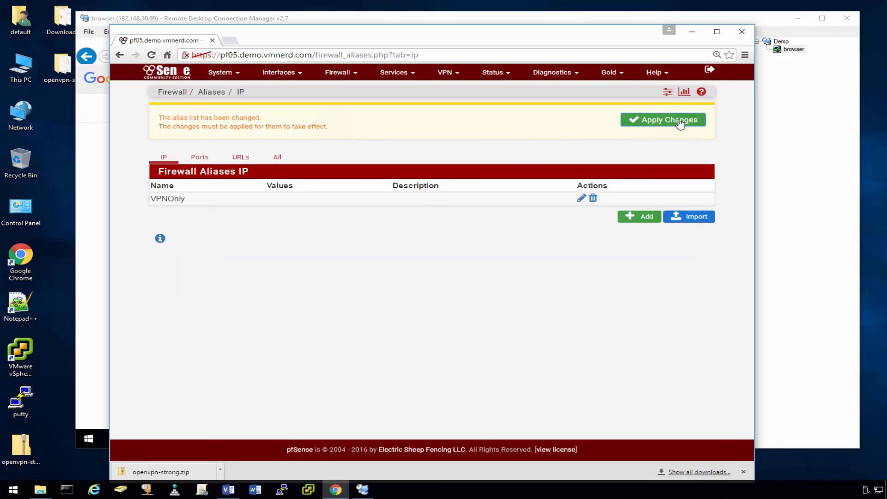
{"action": "left_click", "coordinate": [679, 121]}
{"action": "left_click", "coordinate": [700, 119]}
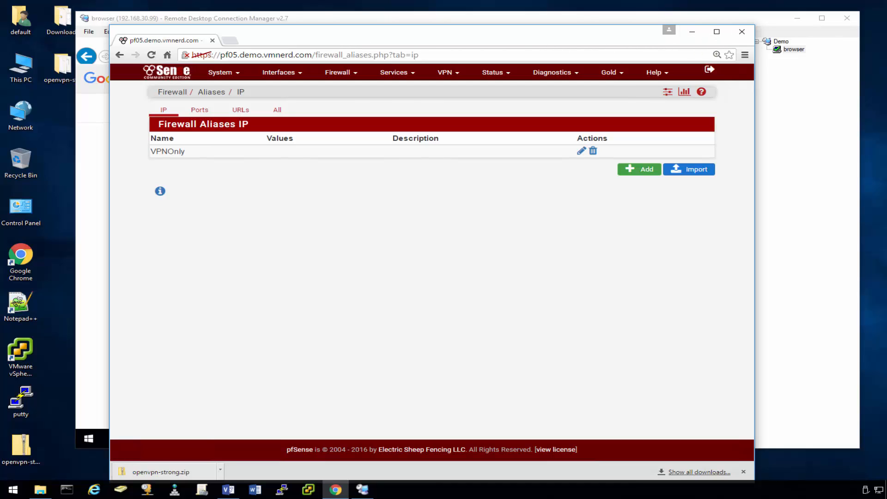
{"action": "left_click", "coordinate": [692, 32]}
Search Google for 'what is my ip' in the remote Internet Explorer.
{"action": "left_click", "coordinate": [385, 56]}
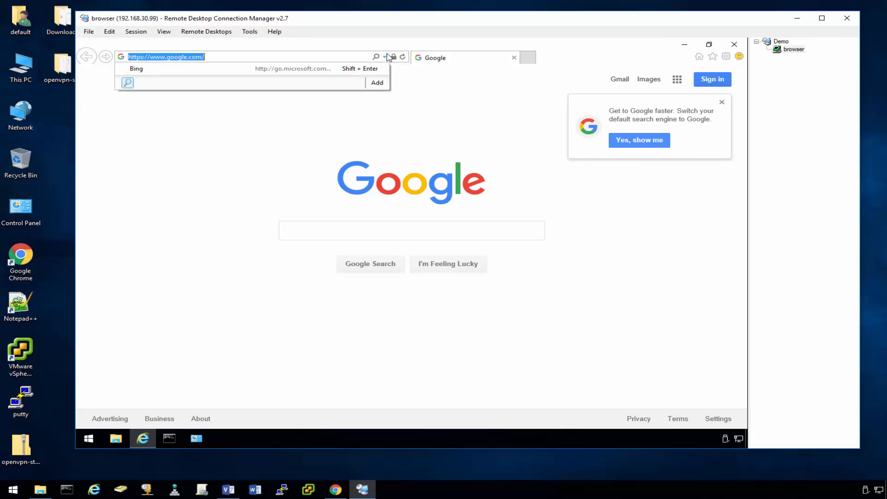
{"action": "left_click", "coordinate": [385, 56]}
{"action": "left_click", "coordinate": [324, 227]}
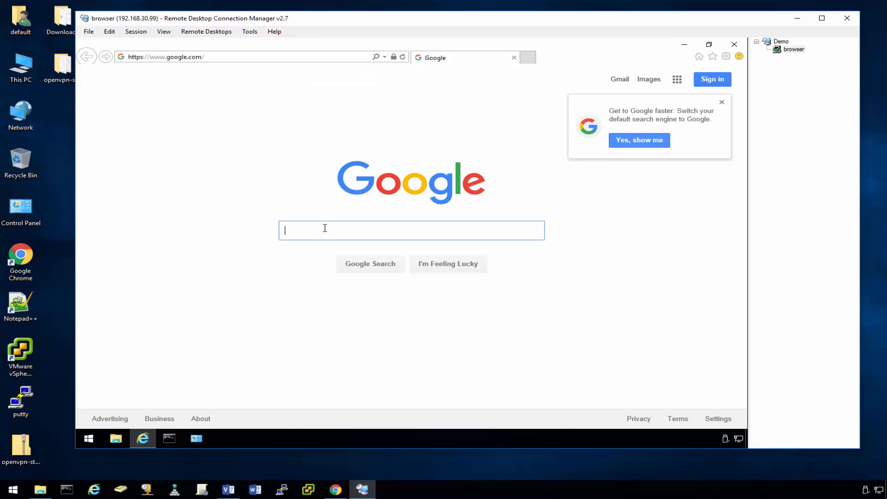
{"action": "type", "text": "what is"}
{"action": "key", "text": "Down"}
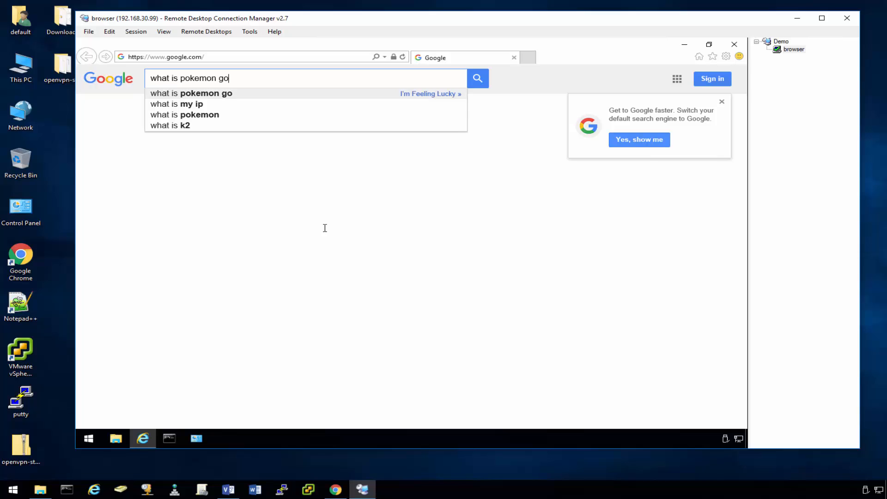
{"action": "key", "text": "Down"}
{"action": "key", "text": "Return"}
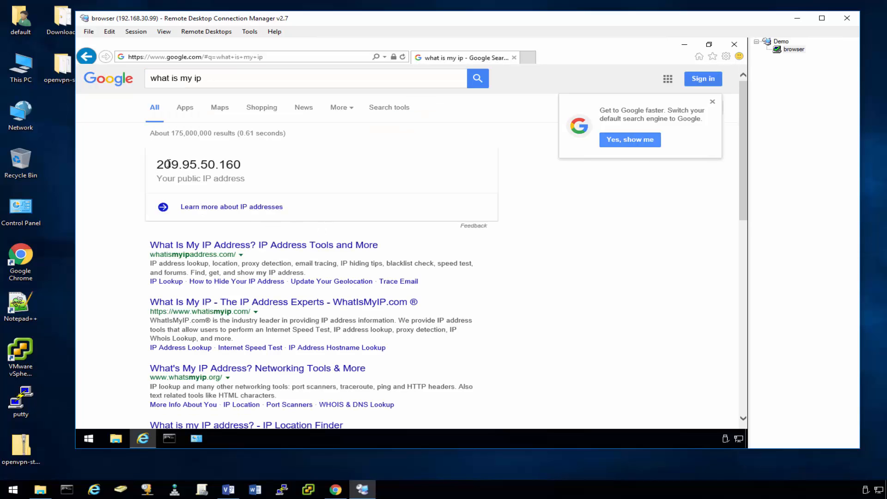
Confirm the public IP reads 209.95.50.160, then minimize Internet Explorer.
{"action": "left_click_drag", "start_coordinate": [158, 165], "coordinate": [268, 173]}
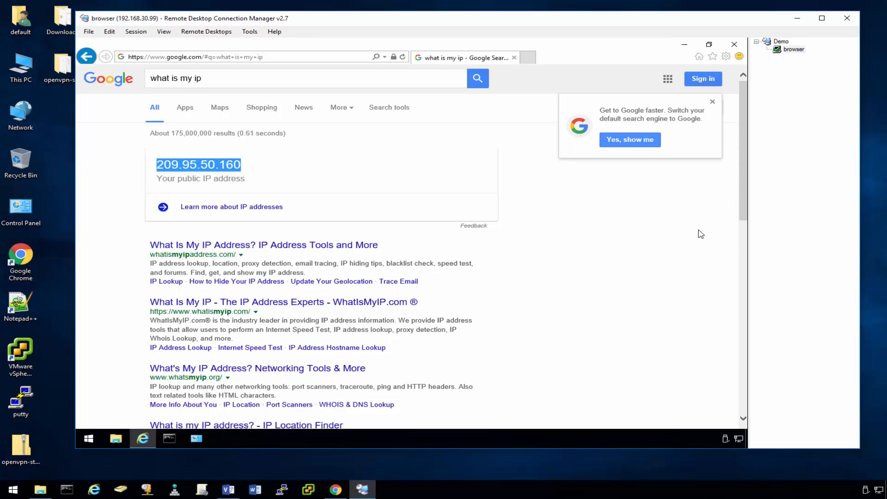
{"action": "left_click", "coordinate": [654, 236]}
{"action": "scroll", "coordinate": [654, 235], "scroll_direction": "down", "scroll_amount": 4}
{"action": "scroll", "coordinate": [654, 235], "scroll_direction": "up", "scroll_amount": 4}
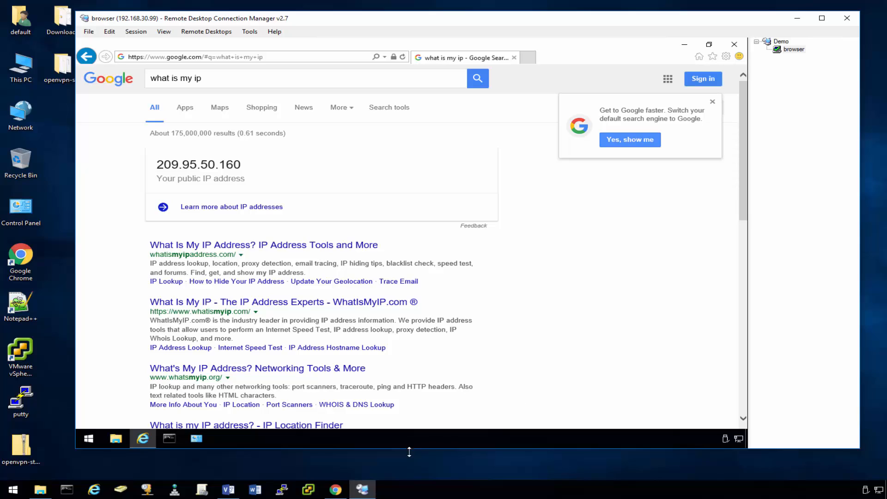
{"action": "left_click", "coordinate": [684, 44]}
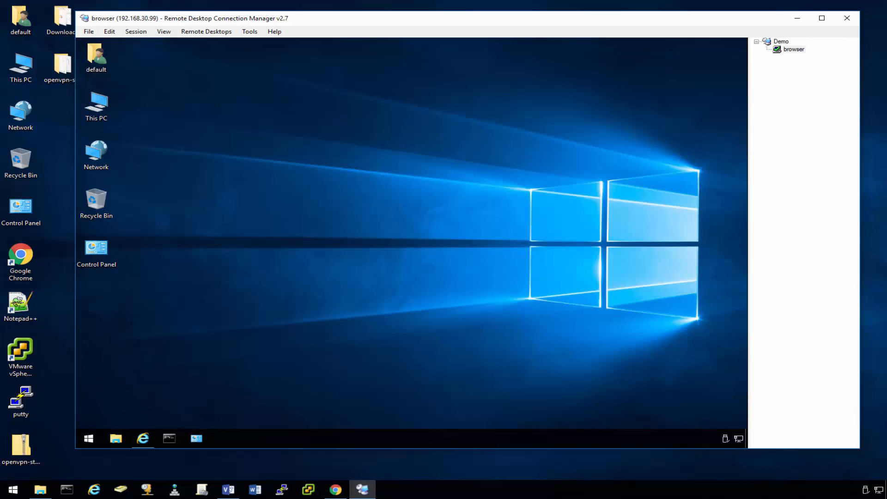